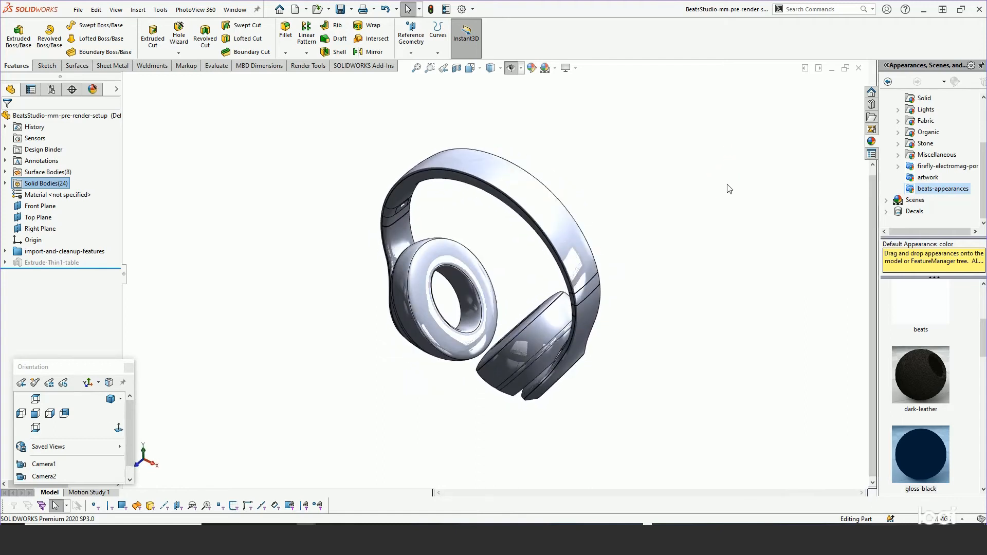
middle_click_drag(699, 242, 694, 212)
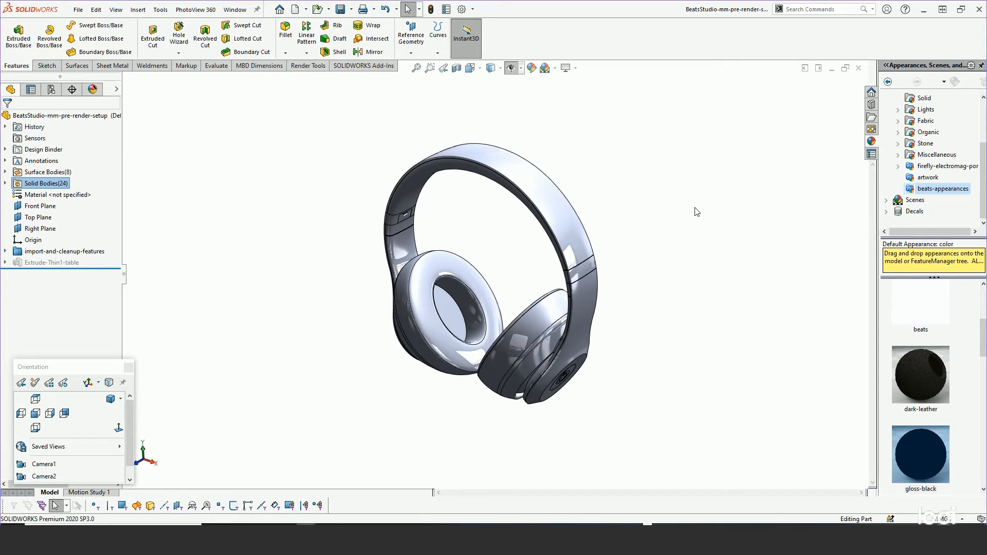
middle_click_drag(607, 175, 614, 217)
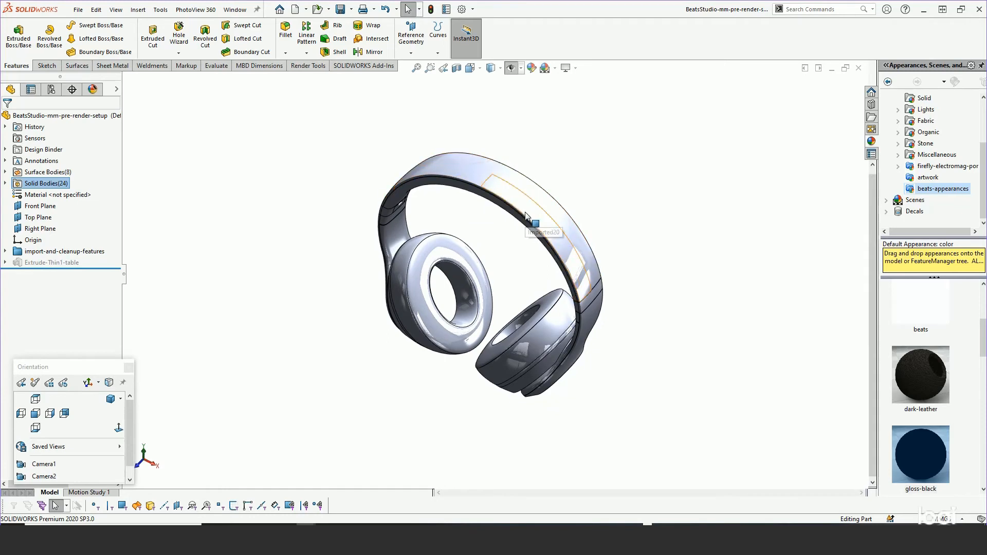
middle_click_drag(650, 340, 631, 263)
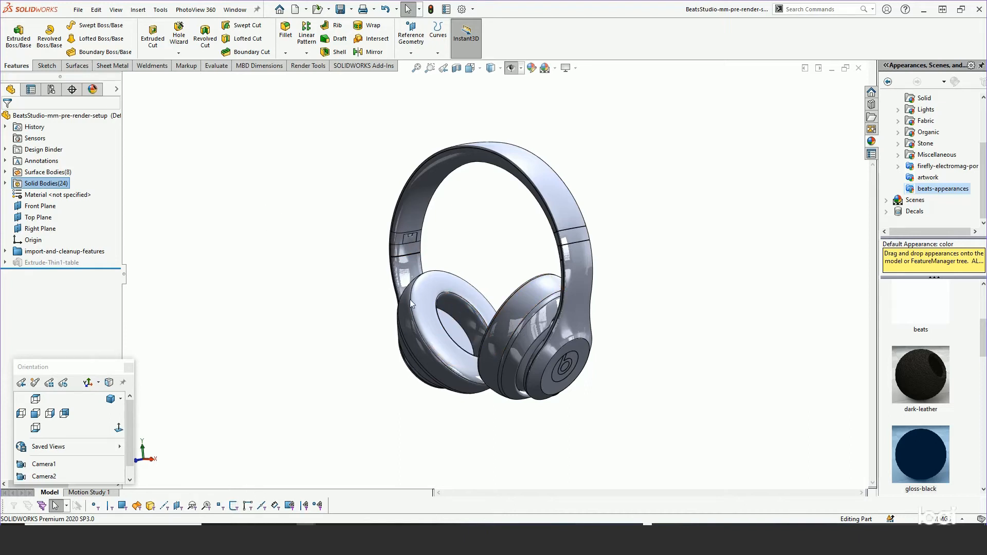
Switch to the Chrome browser and search Google for "beats studio logo".
left_click(247, 529)
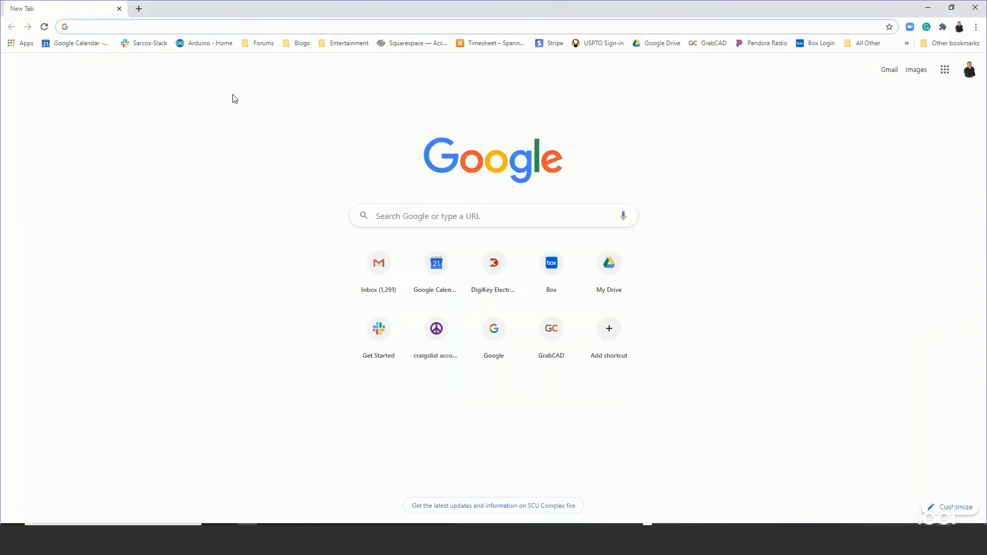
left_click(197, 26)
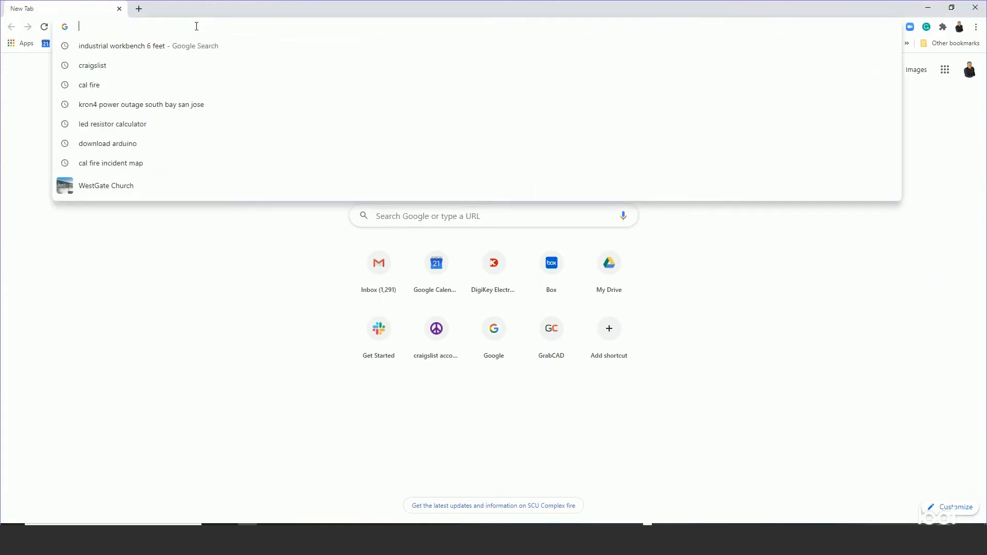
type("beats st")
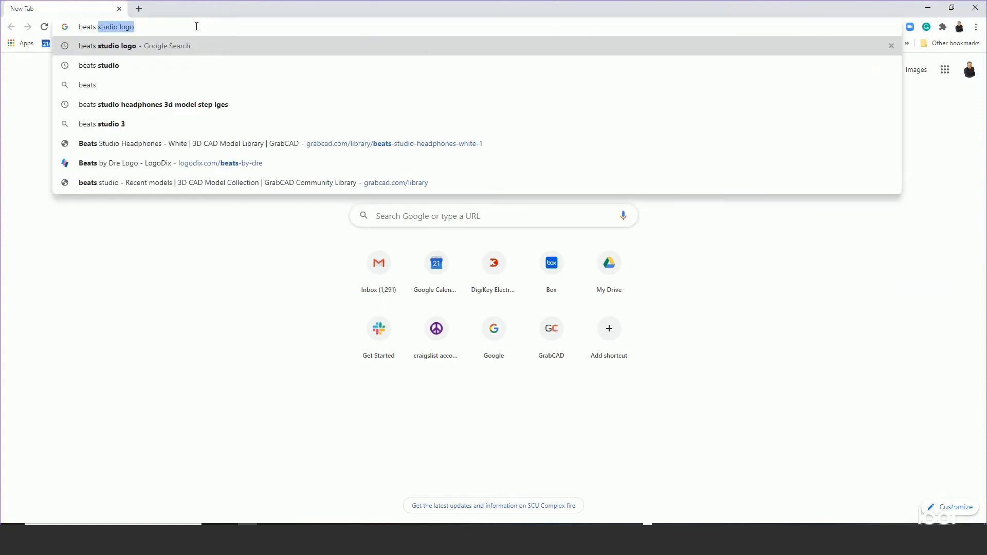
type("udio logo")
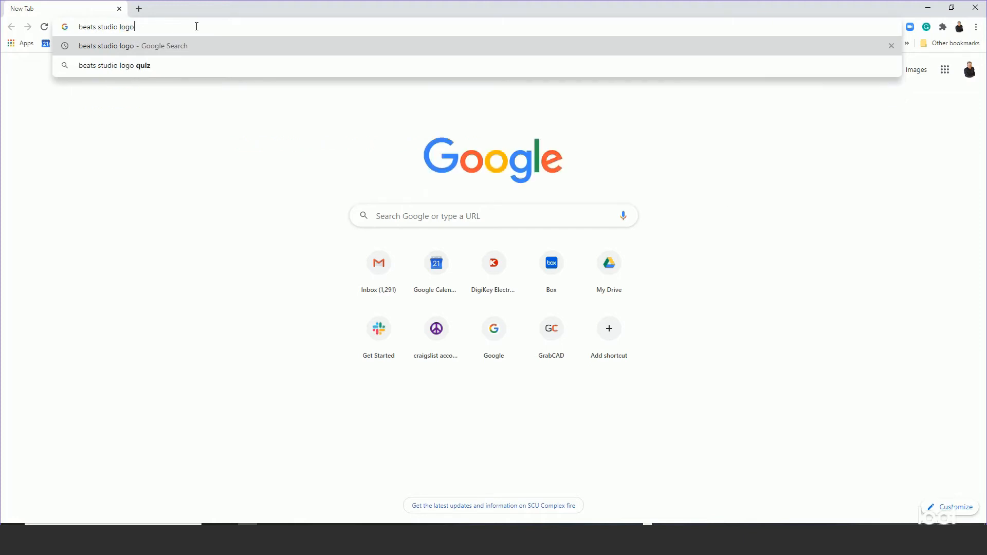
key("Return")
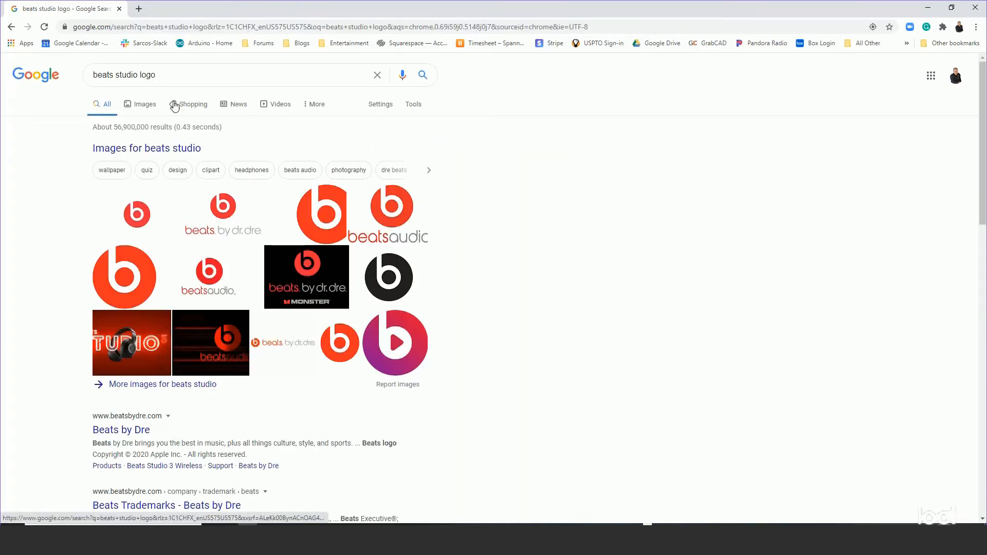
Show the image results for the logo search and filter them to Large size.
left_click(138, 105)
left_click(380, 103)
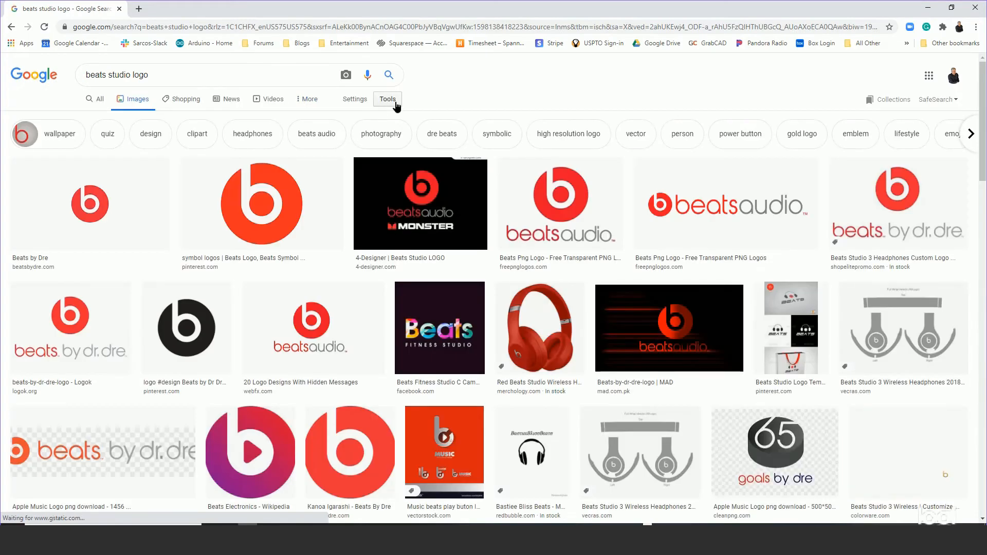
left_click(98, 118)
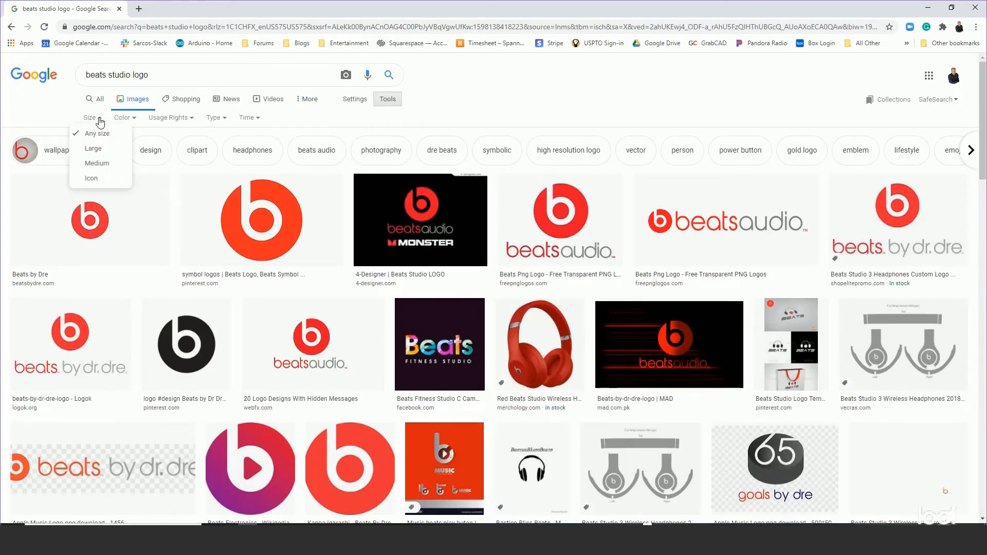
left_click(93, 152)
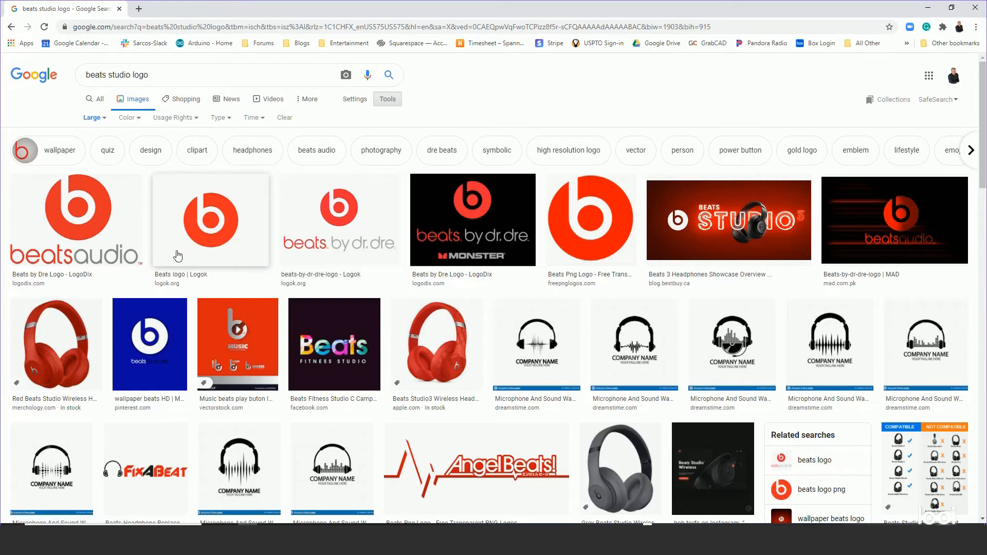
Open the LogoDix beatsaudio logo from the image results and copy the enlarged image.
left_click(32, 257)
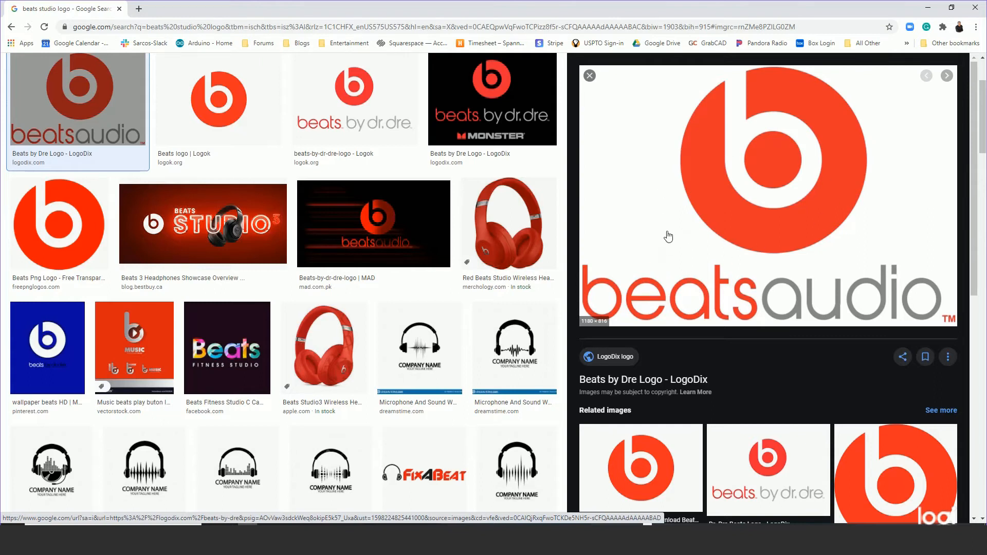
right_click(673, 190)
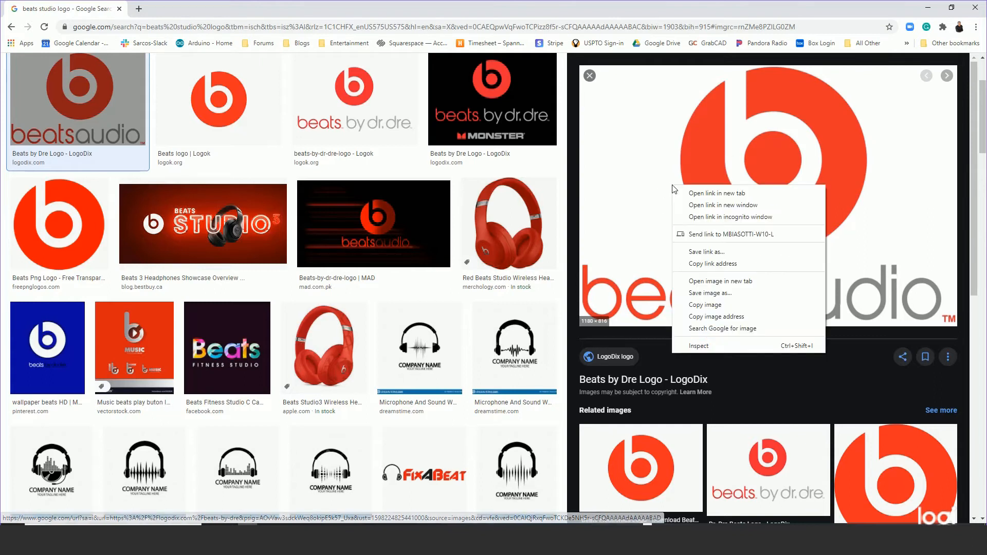
left_click(705, 305)
Switch to Photoshop, create a new 1180 x 816 pixel document from the Clipboard preset and paste the logo.
key("alt+Tab")
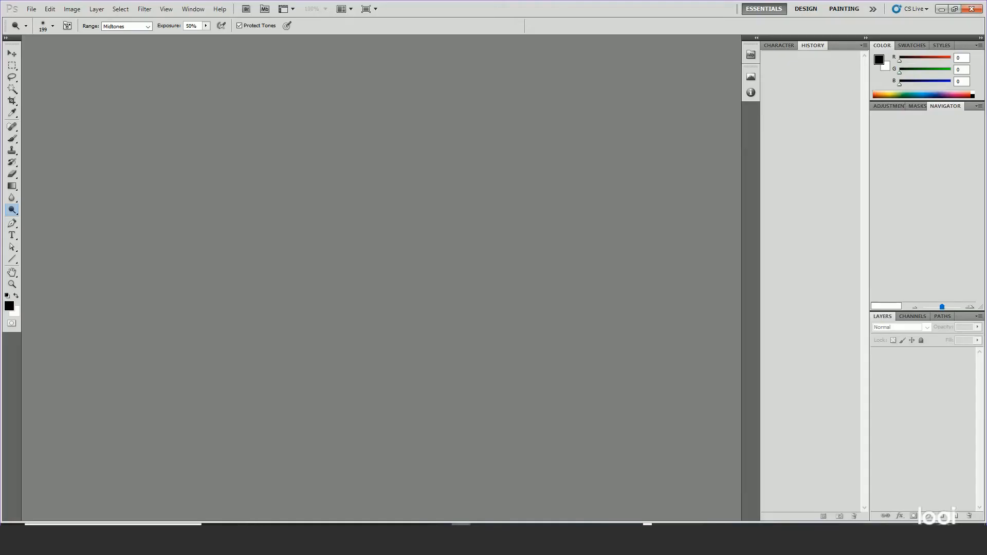
left_click(31, 10)
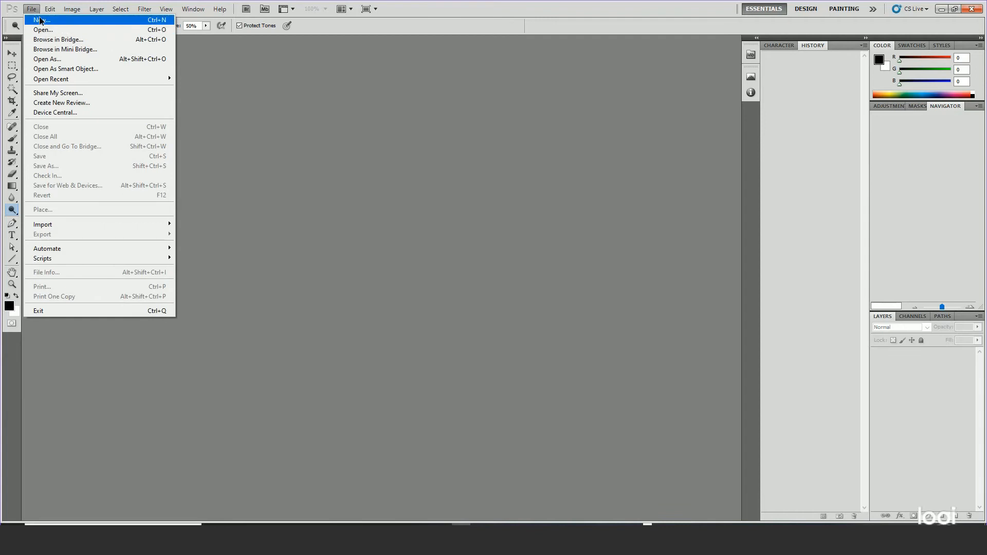
left_click(43, 19)
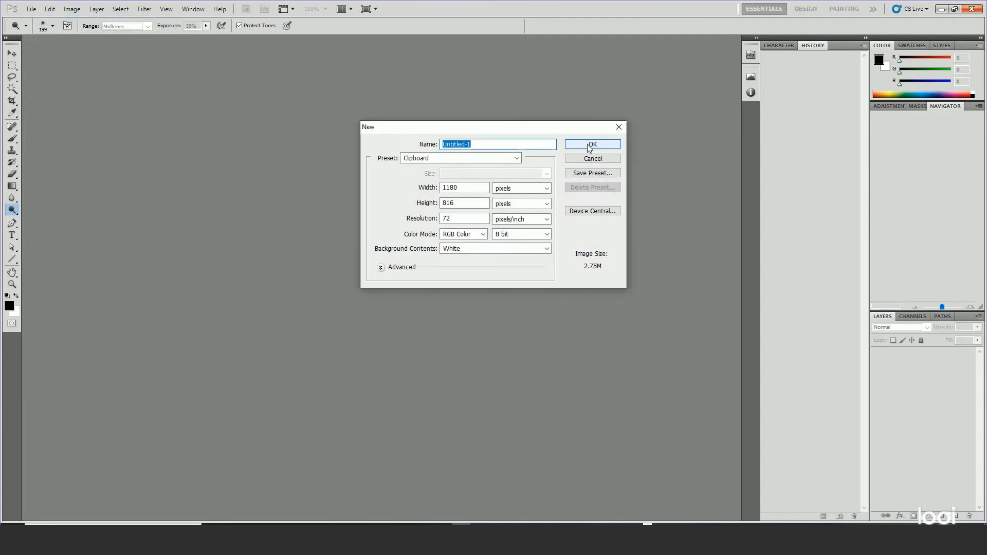
left_click(589, 148)
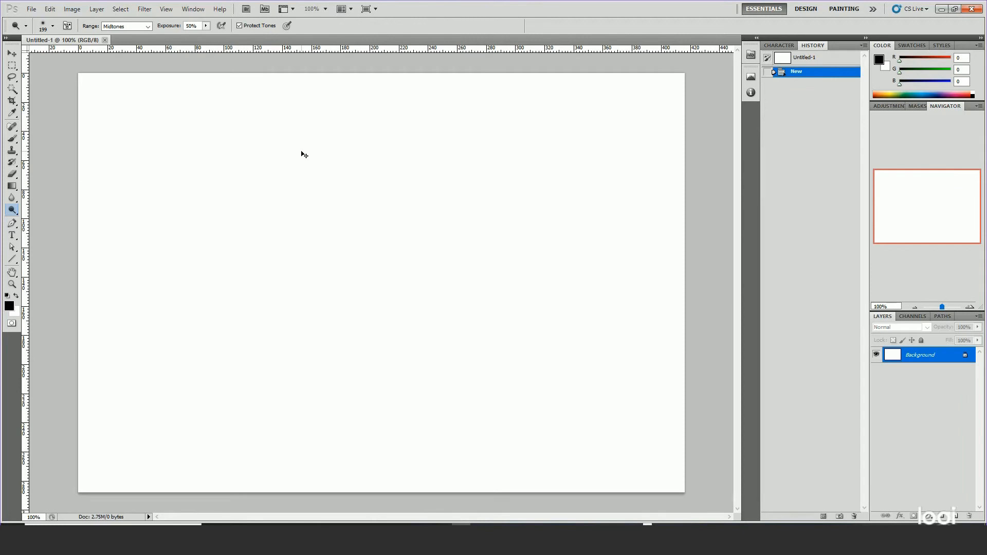
key("ctrl+v")
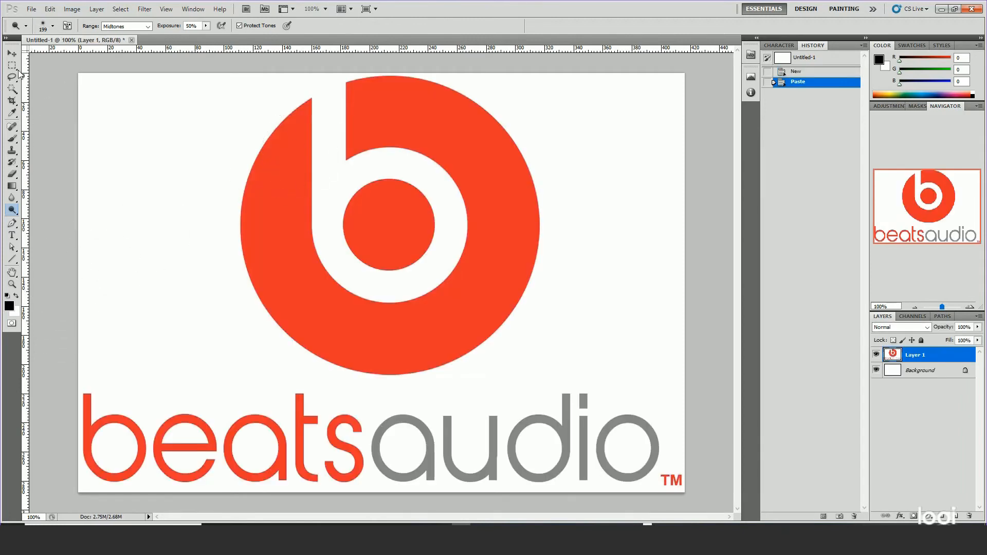
Crop the image to just the word "beats" and delete the Background layer.
left_click(13, 101)
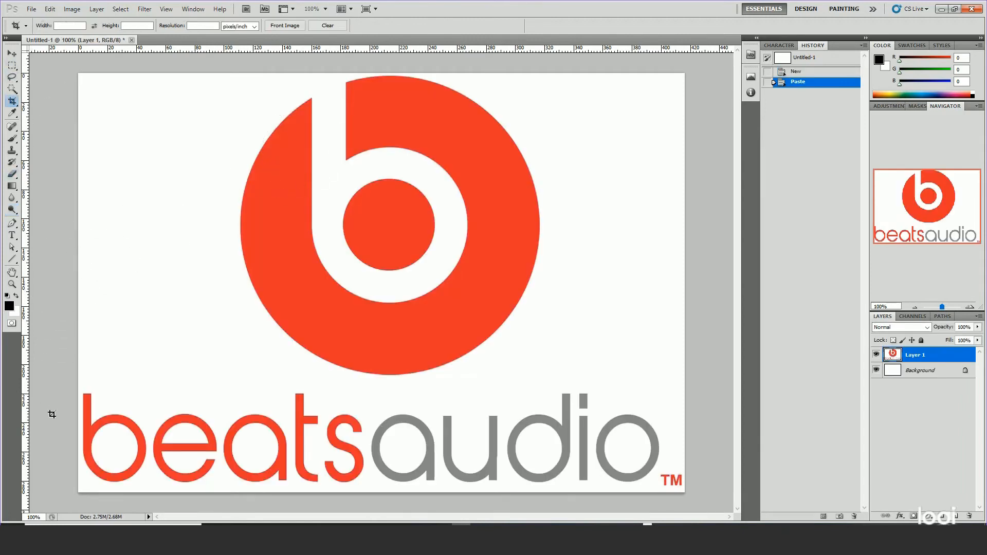
left_click_drag(77, 381, 367, 522)
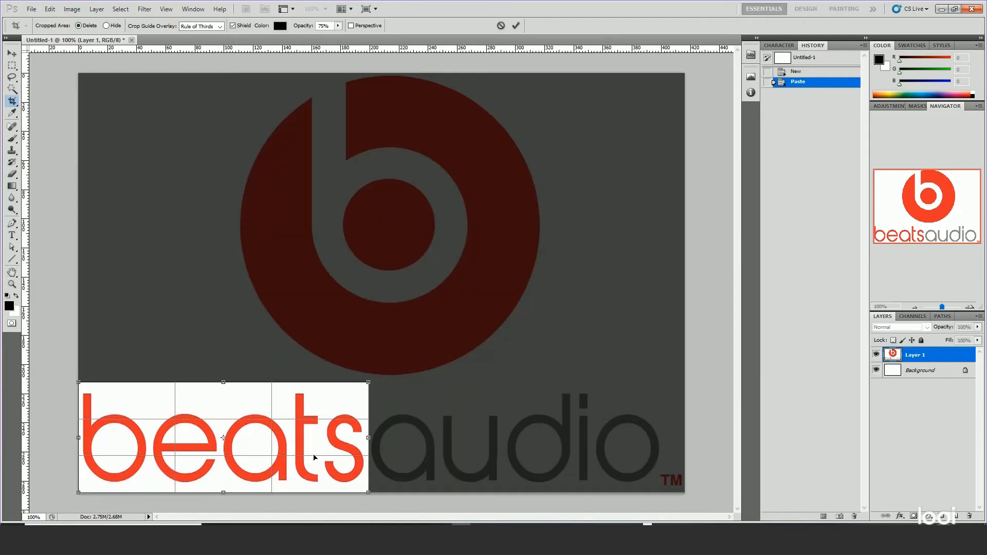
key("Return")
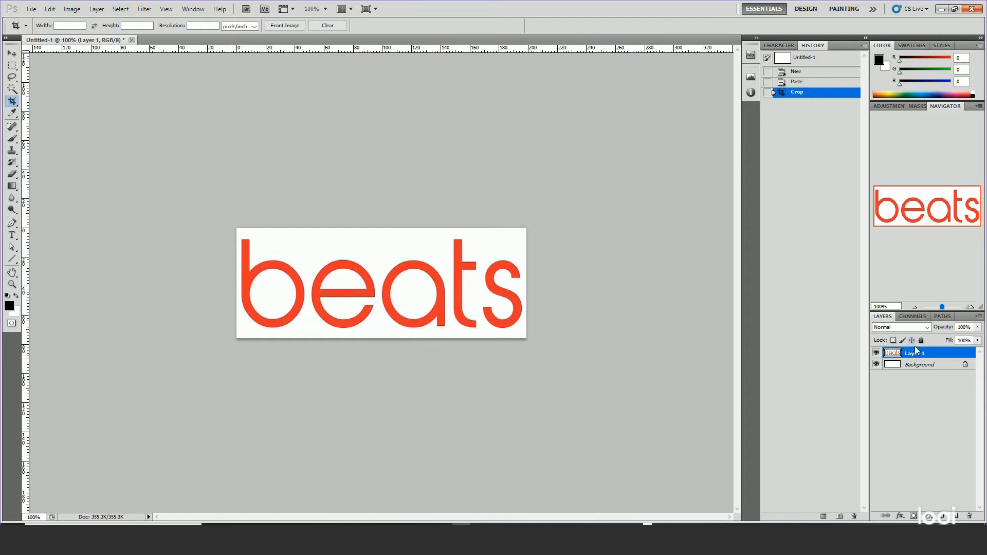
left_click_drag(918, 368, 968, 515)
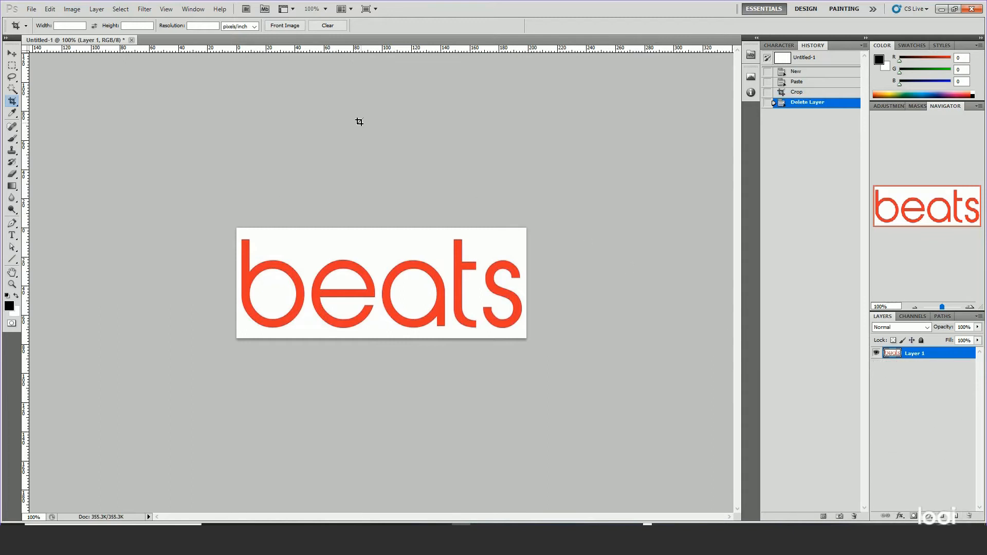
Select the white area around the letters with Color Range, delete it and deselect.
left_click(11, 91)
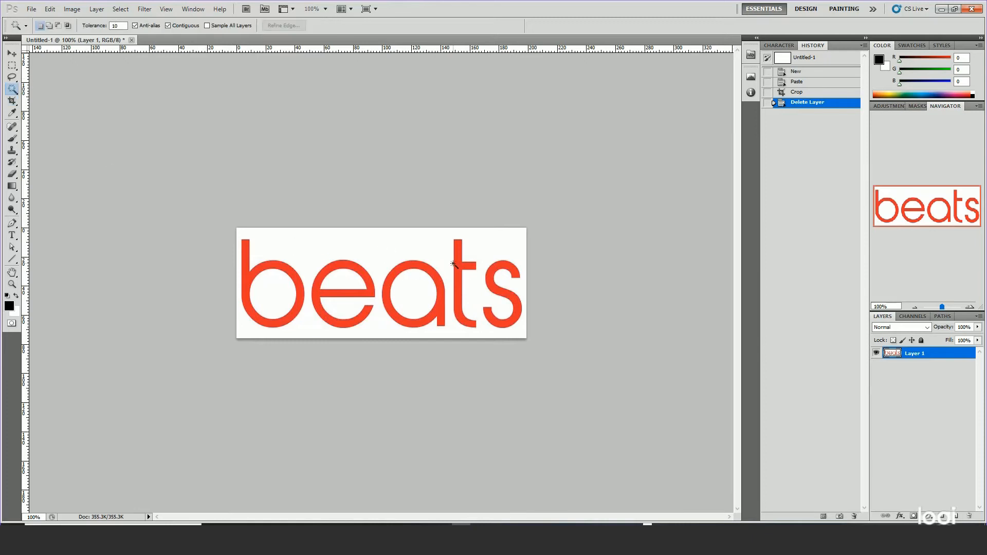
left_click(120, 9)
left_click(138, 98)
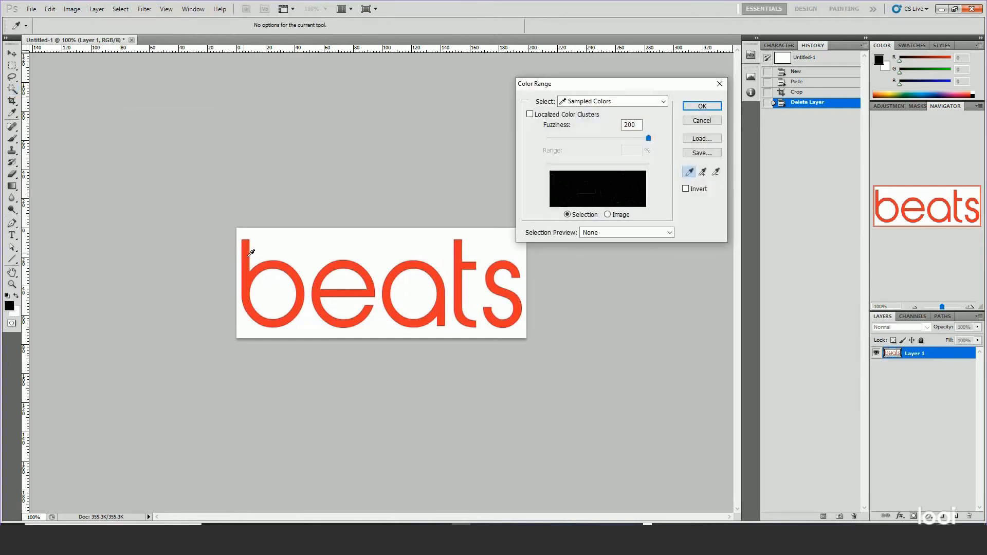
left_click(684, 107)
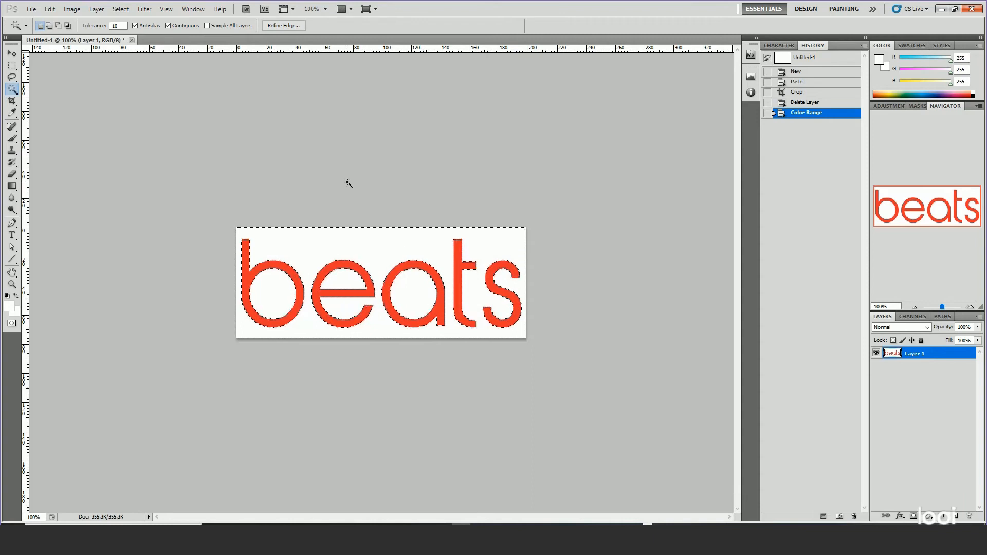
key("Delete")
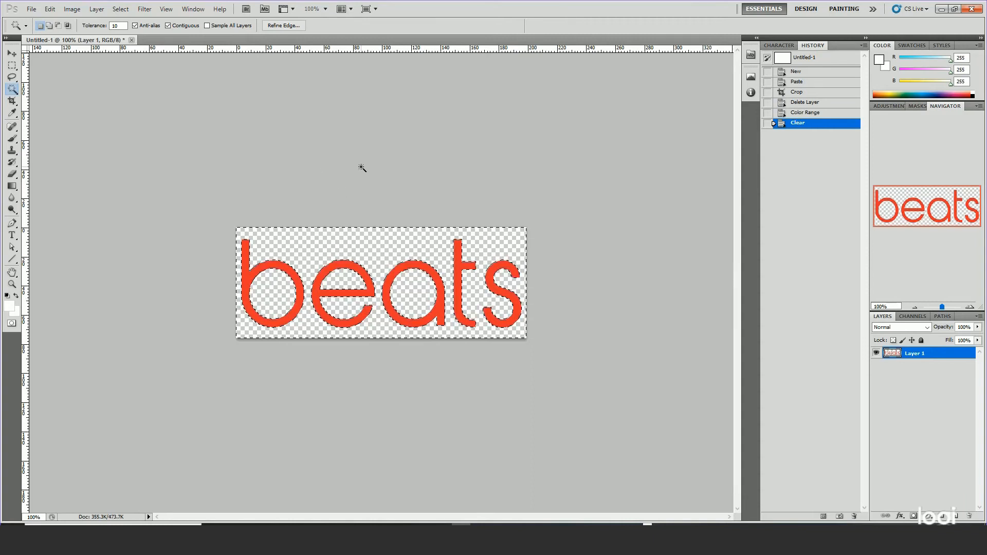
key("ctrl+d")
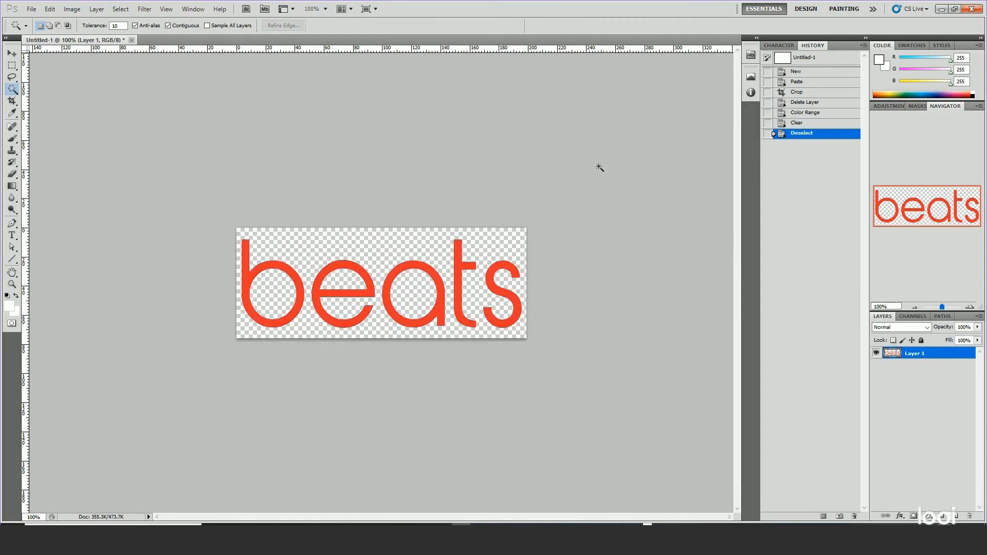
Load the transparency of Layer 1 as a selection around the "beats" letters.
left_click_drag(943, 307, 945, 310)
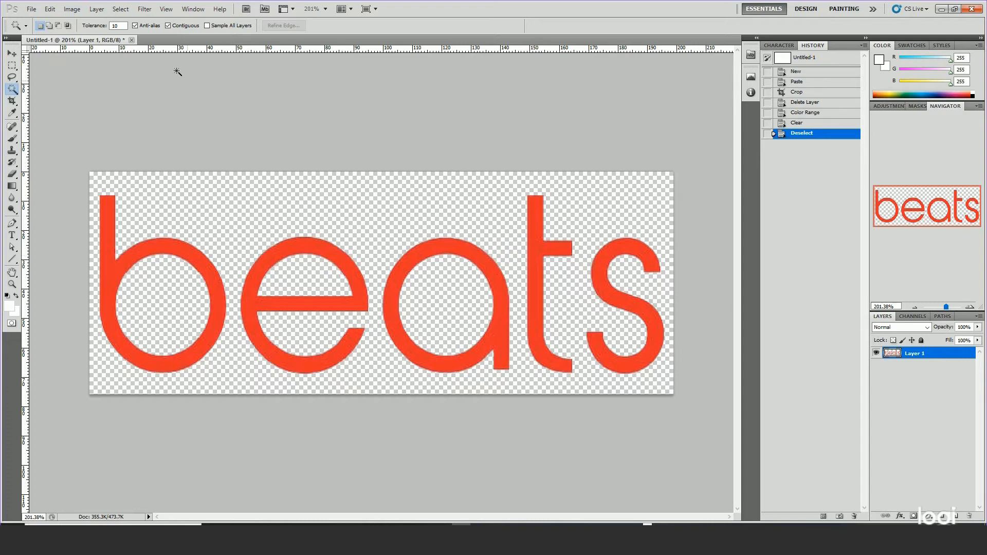
left_click(121, 9)
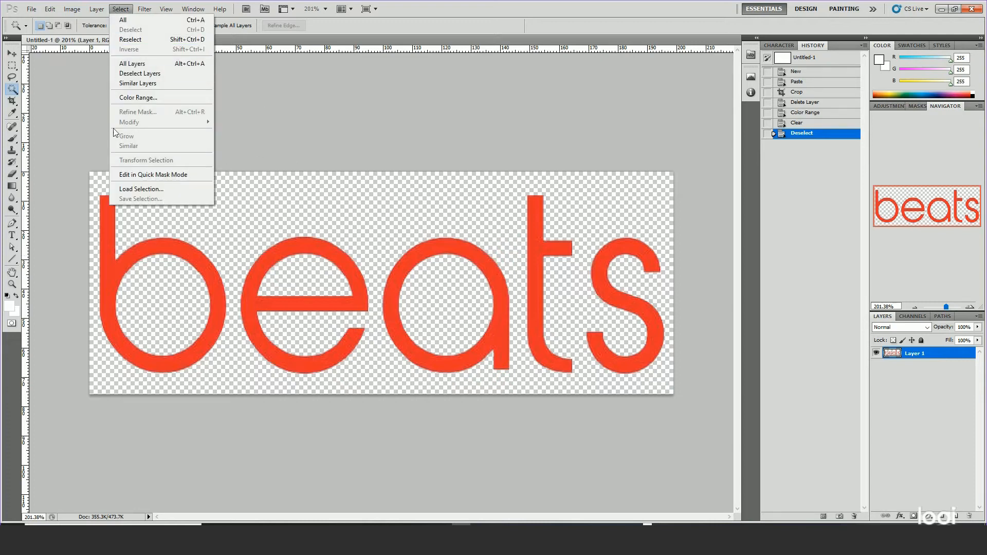
left_click(127, 189)
left_click(569, 159)
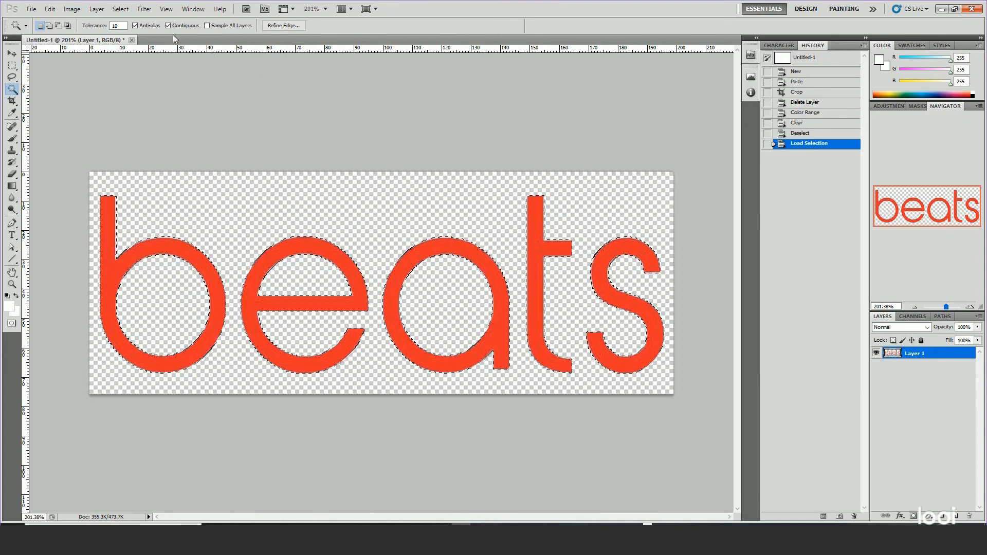
Apply the Smooth modification to the selection around the "beats" letters.
left_click(120, 9)
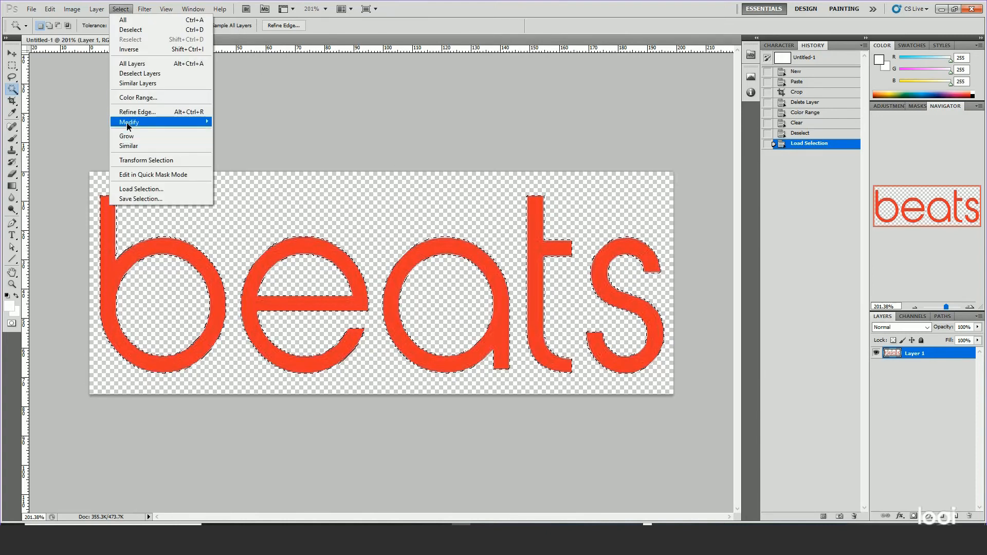
mouse_move(153, 123)
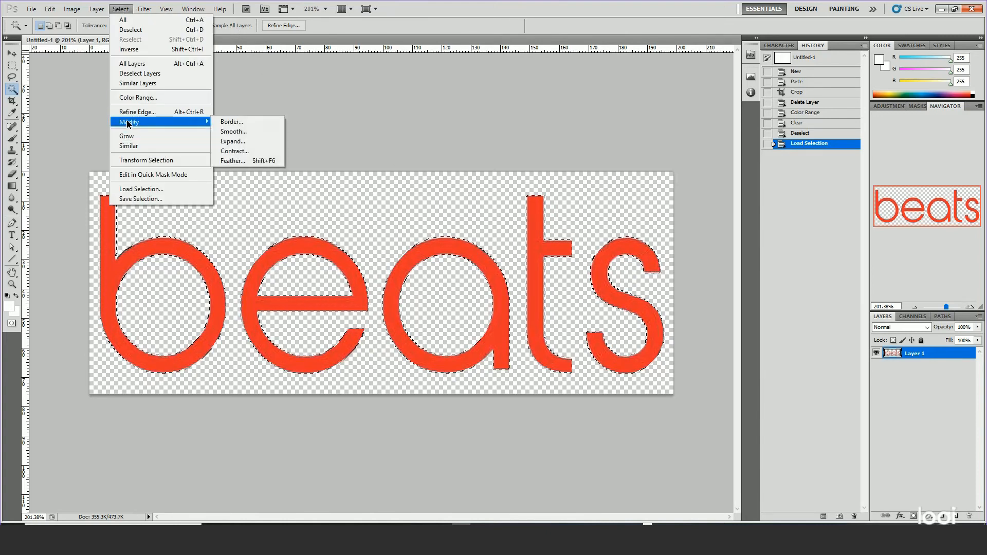
left_click(231, 131)
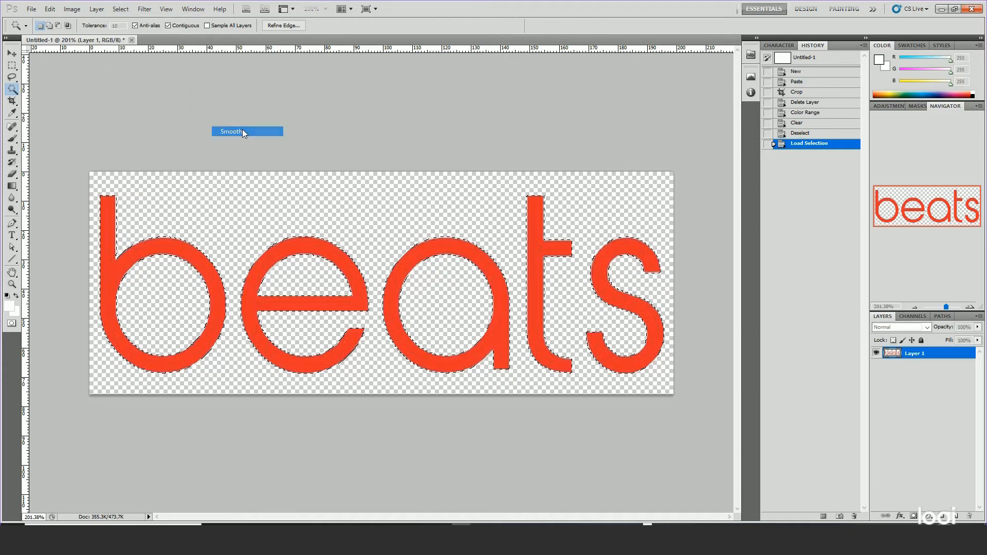
left_click(527, 184)
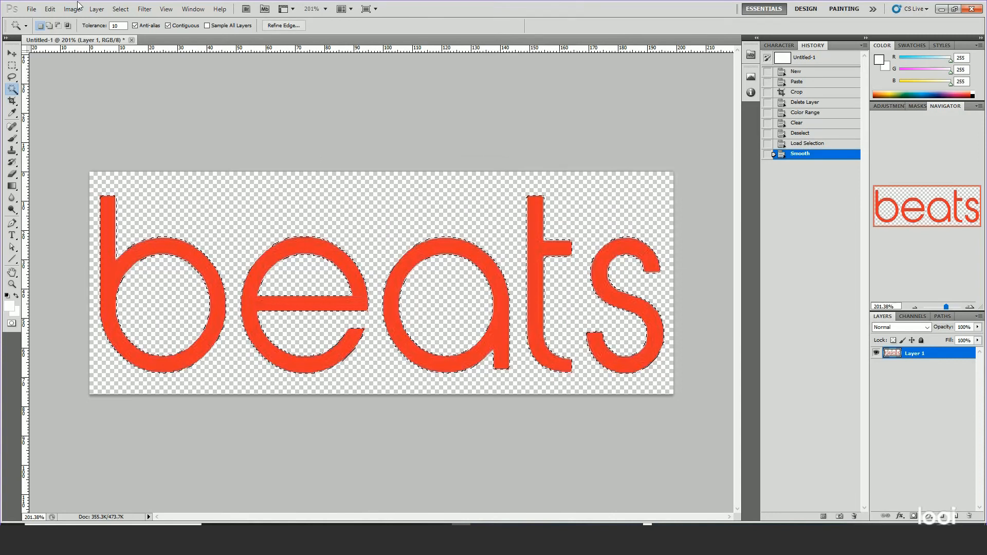
Set the foreground color to grey 9f9f9f and fill the selected "beats" letters with the foreground color.
left_click(9, 307)
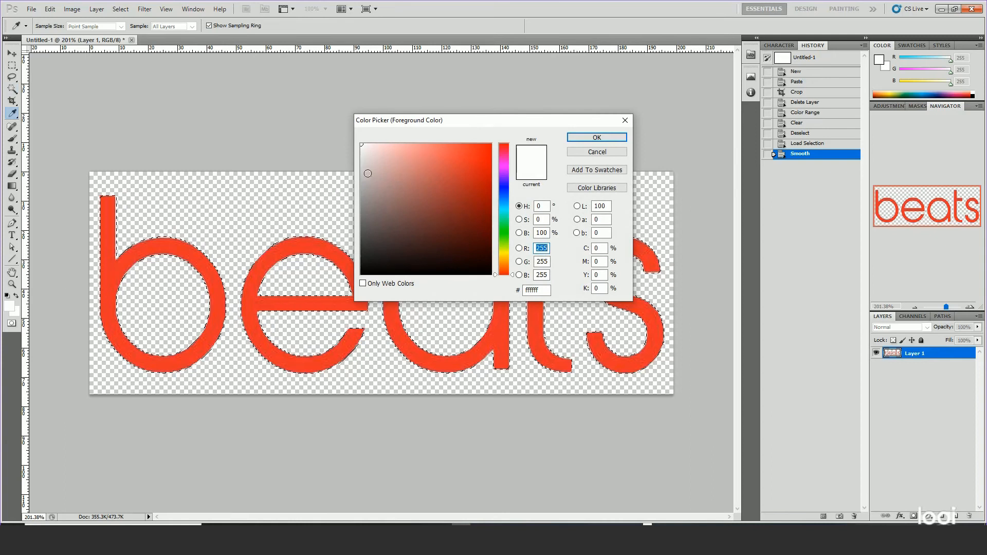
left_click_drag(368, 173, 354, 194)
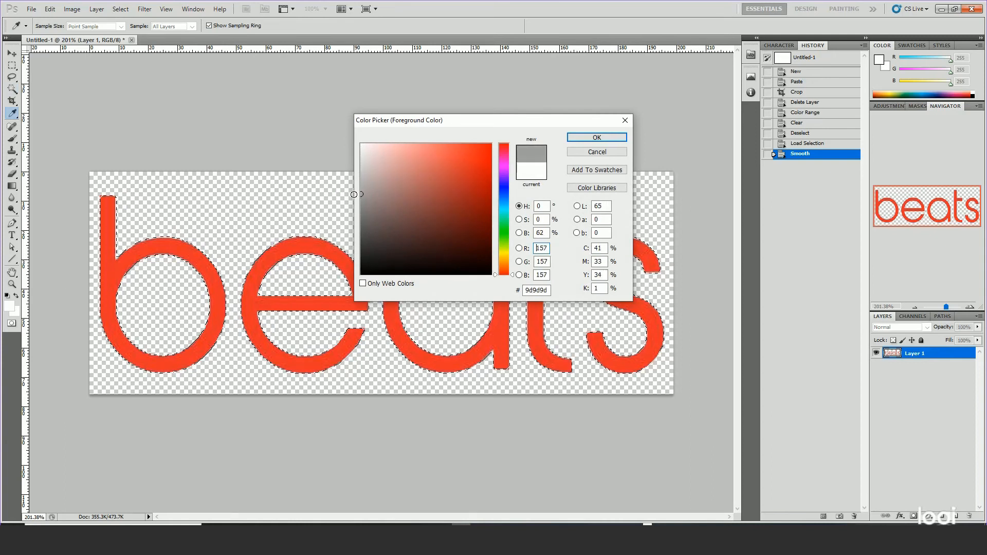
left_click(573, 138)
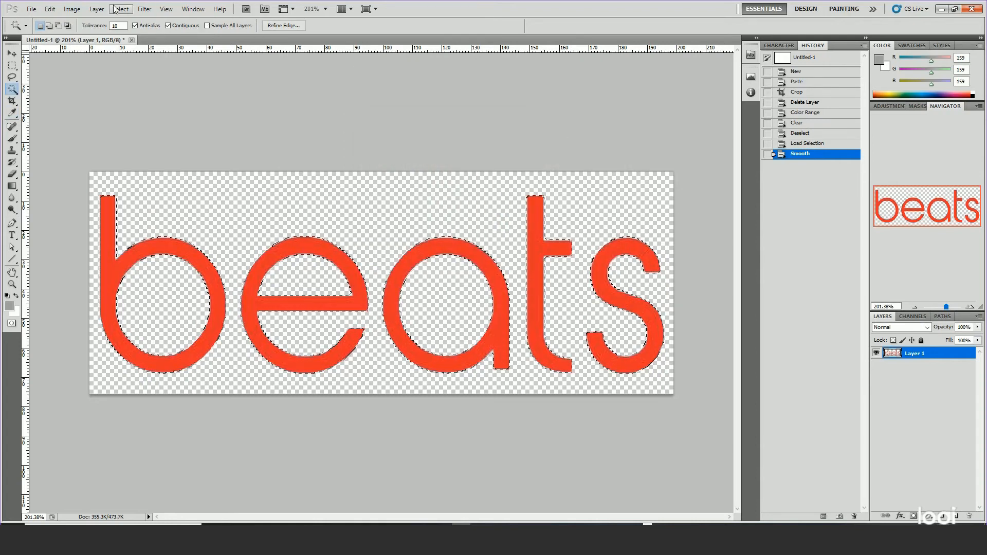
left_click(53, 10)
left_click(56, 156)
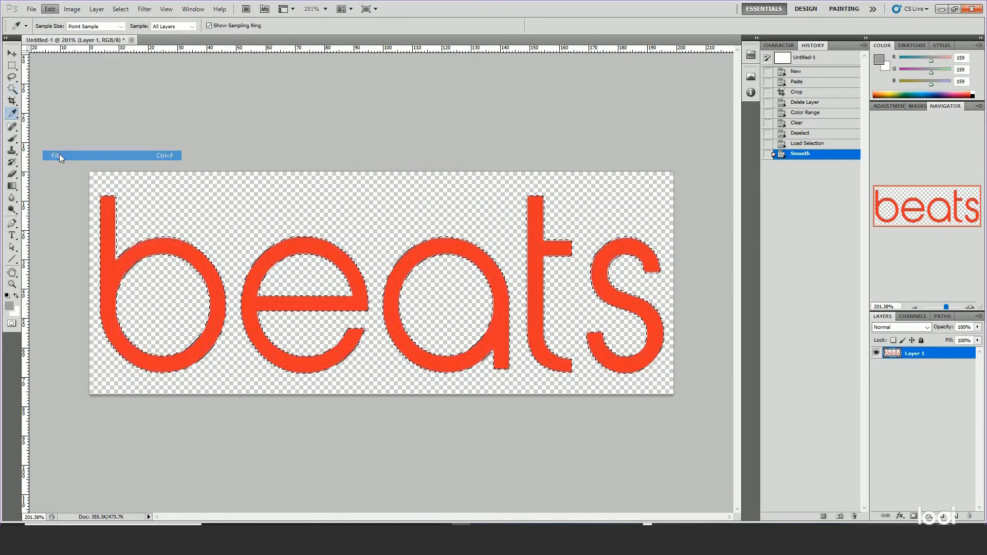
left_click(120, 99)
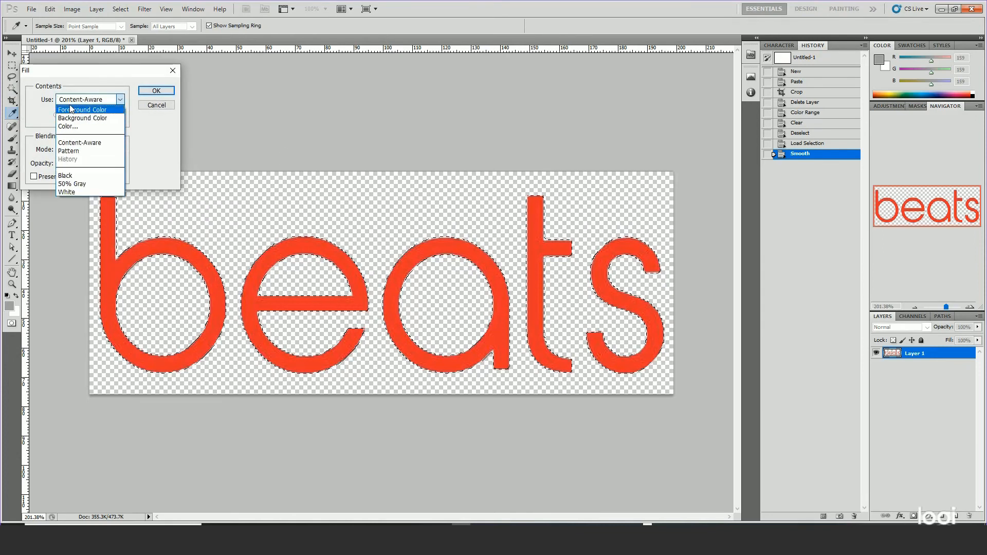
left_click(75, 110)
left_click(156, 91)
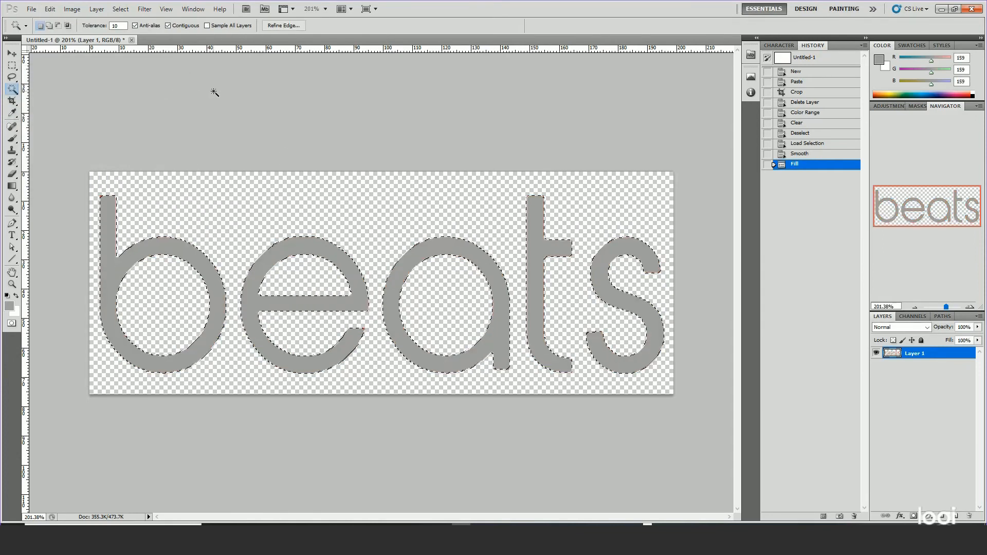
Invert the selection around the "beats" letters, clear the remaining pixels outside them and deselect.
key("ctrl+d")
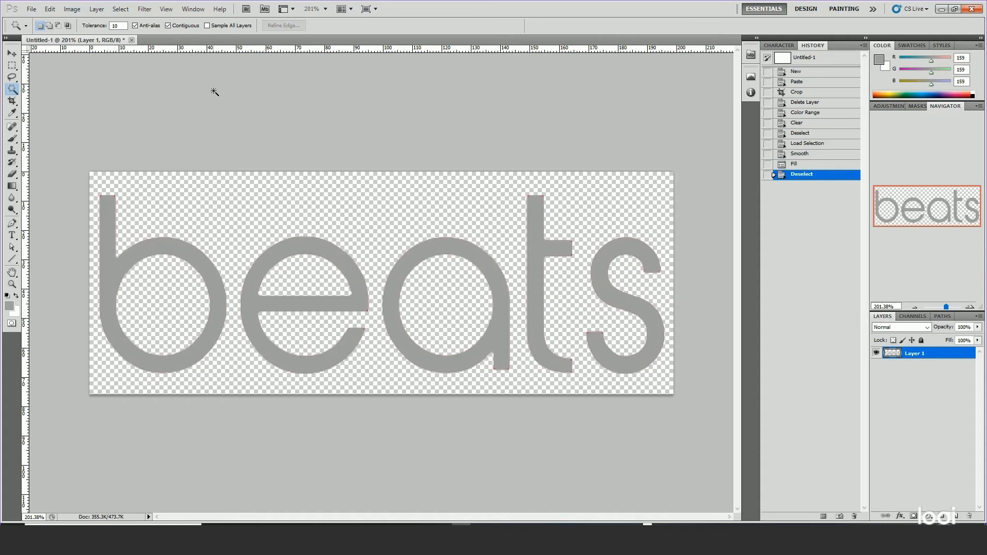
key("ctrl+z")
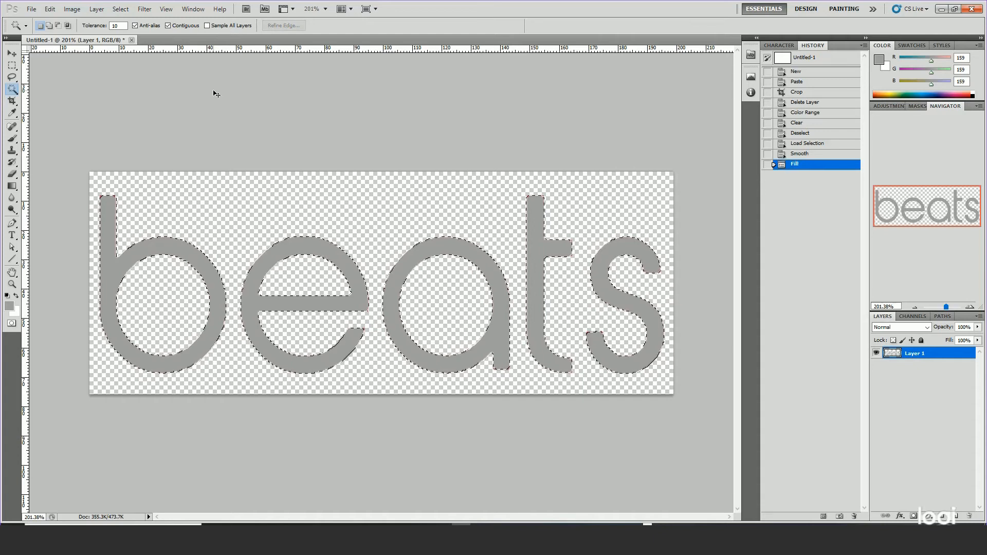
left_click(121, 10)
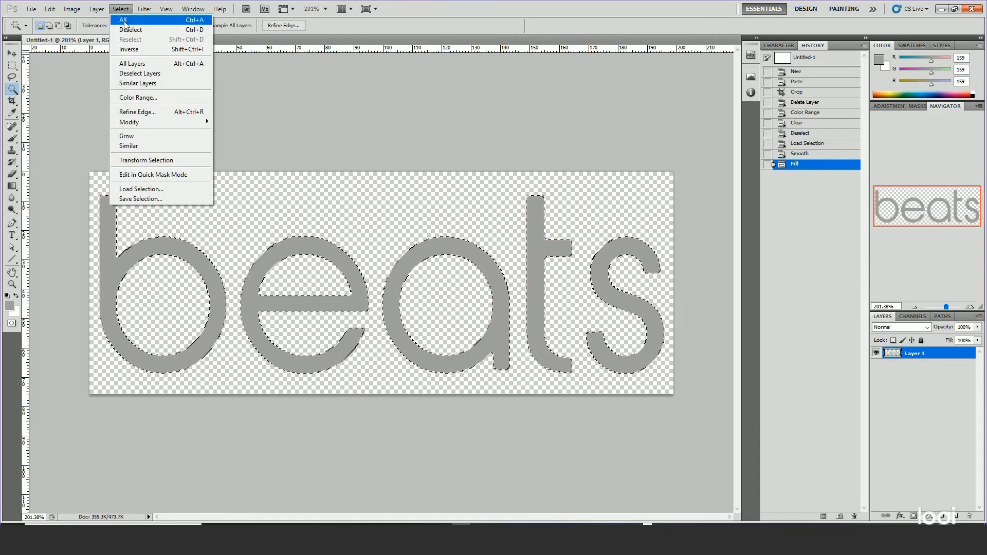
left_click(124, 49)
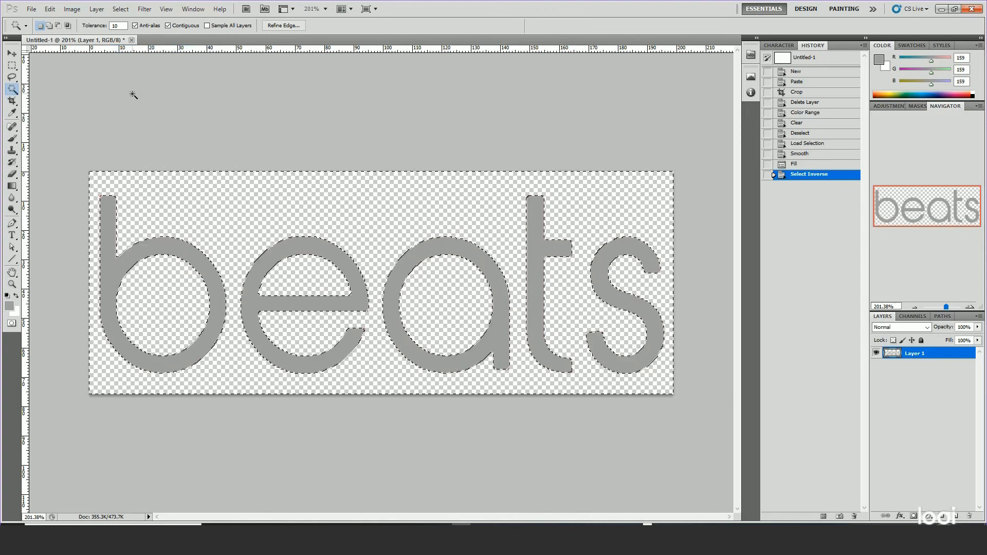
key("Delete")
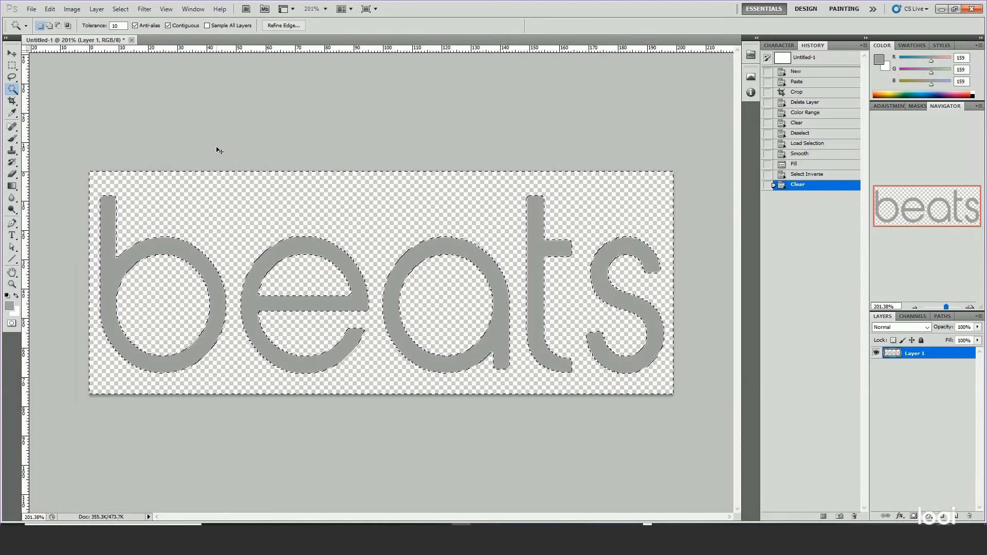
key("ctrl+d")
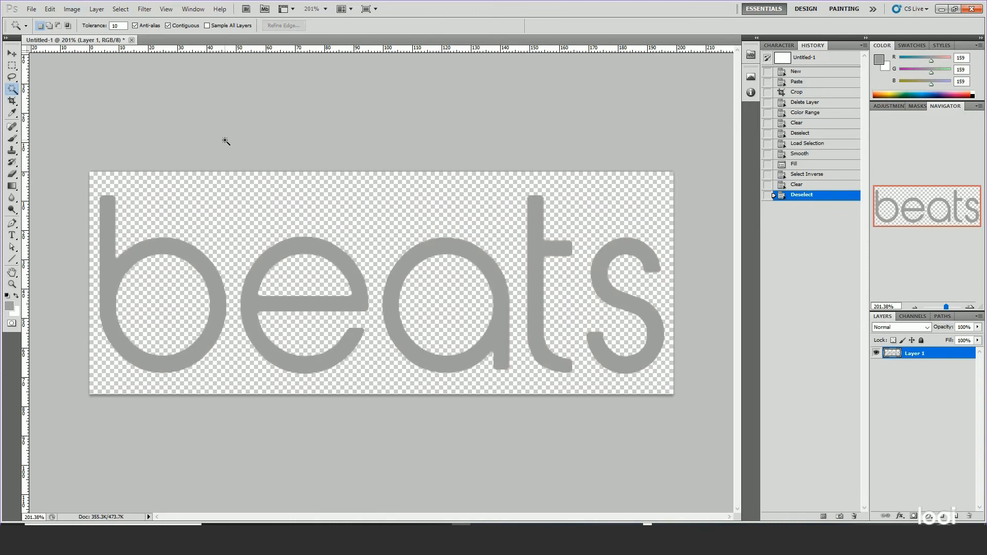
left_click(24, 11)
left_click(42, 166)
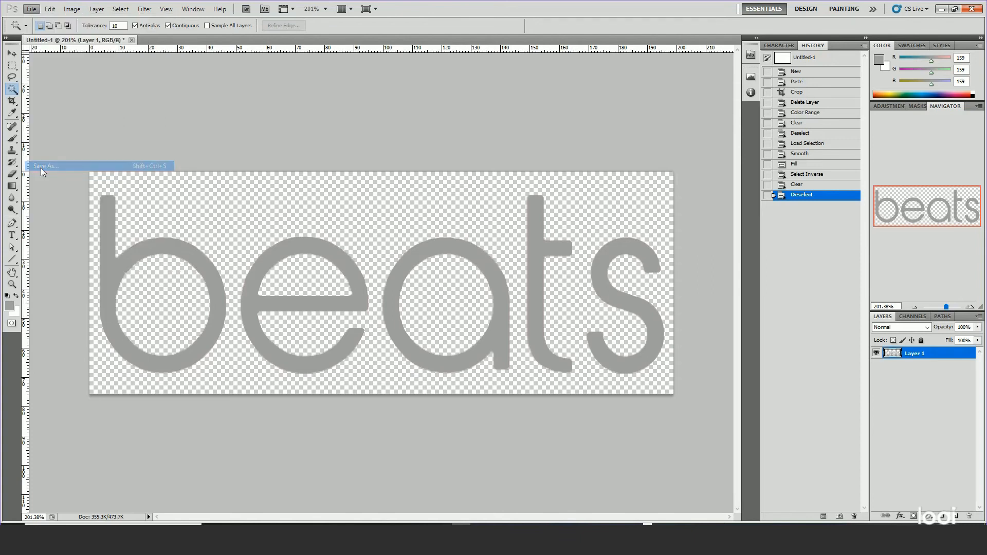
left_click(393, 397)
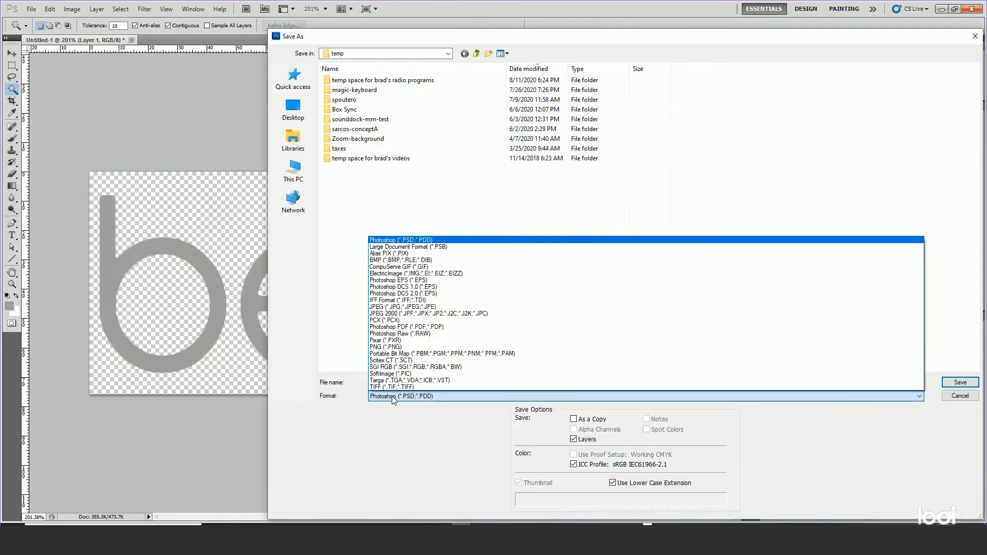
left_click(391, 347)
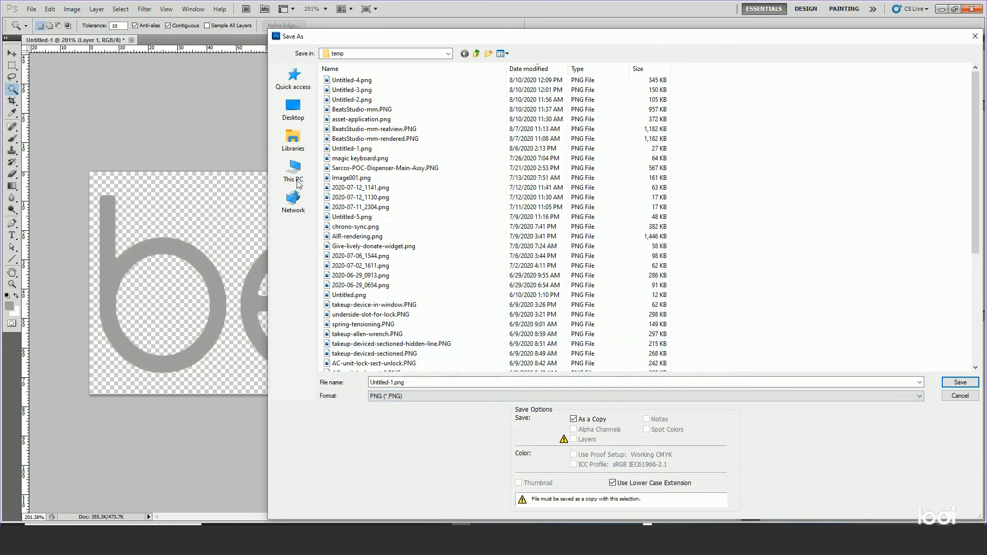
left_click(348, 54)
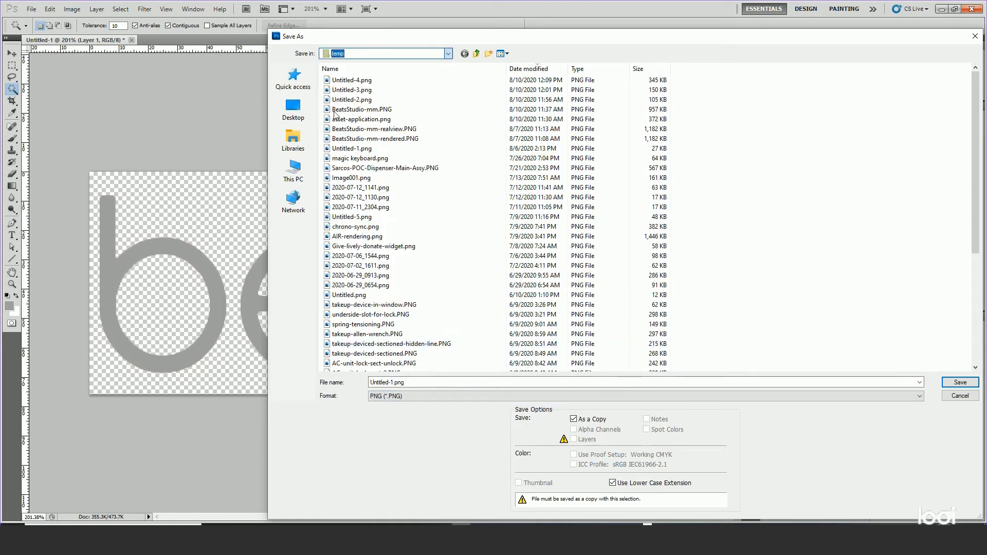
left_click(342, 53)
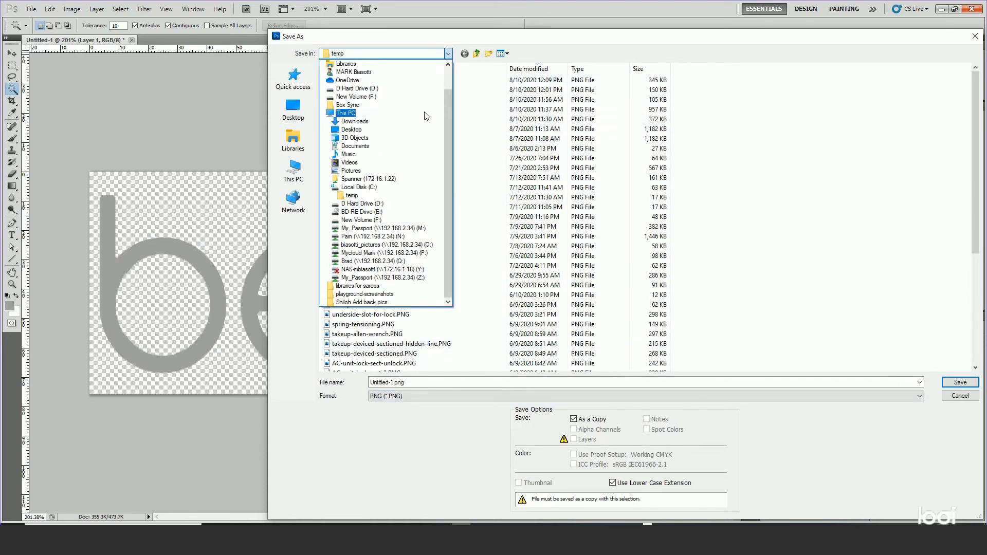
left_click(365, 89)
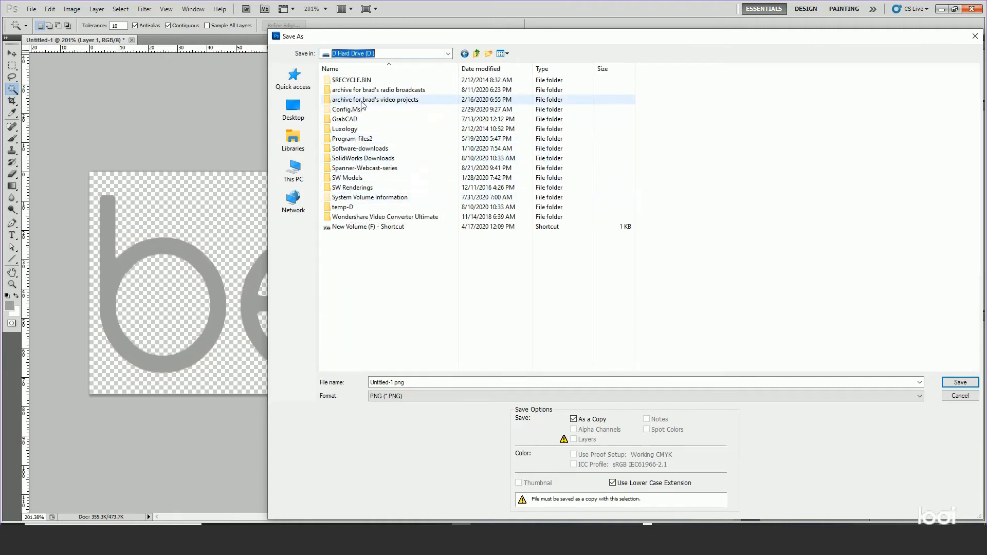
double_click(373, 168)
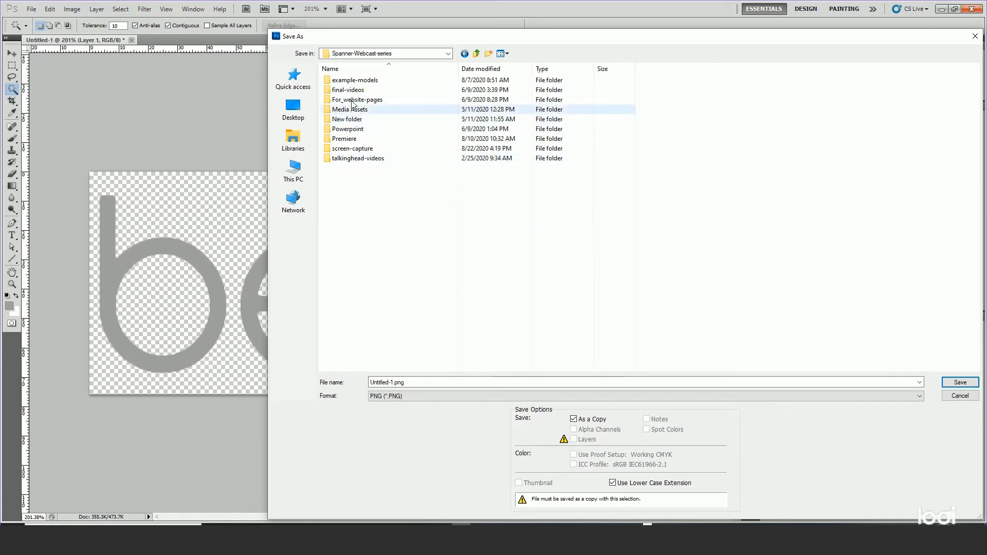
double_click(355, 79)
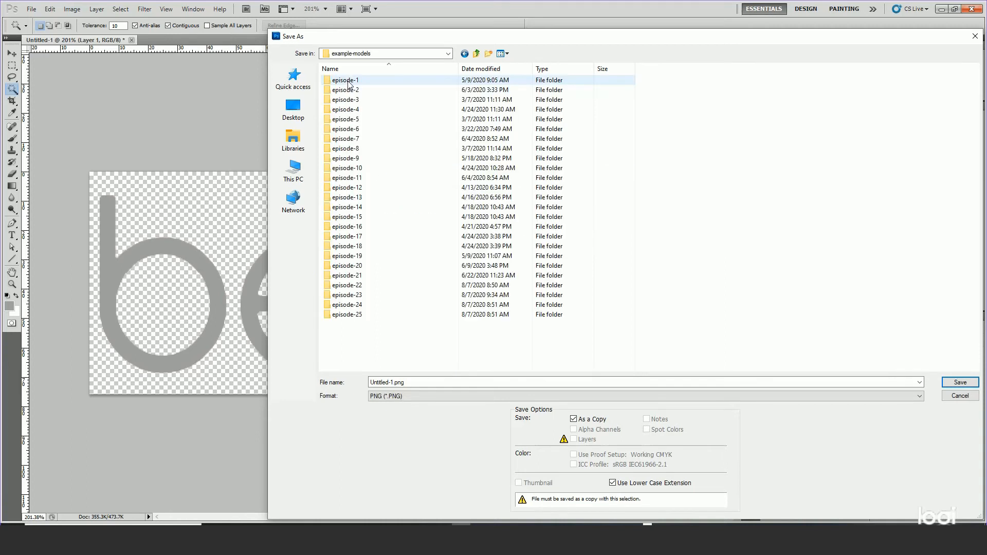
double_click(349, 276)
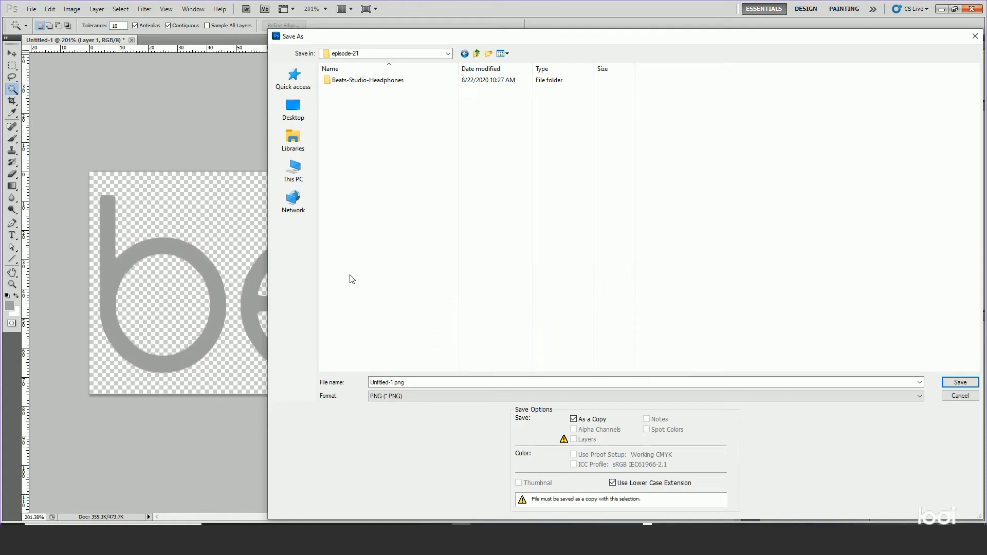
double_click(344, 81)
double_click(342, 101)
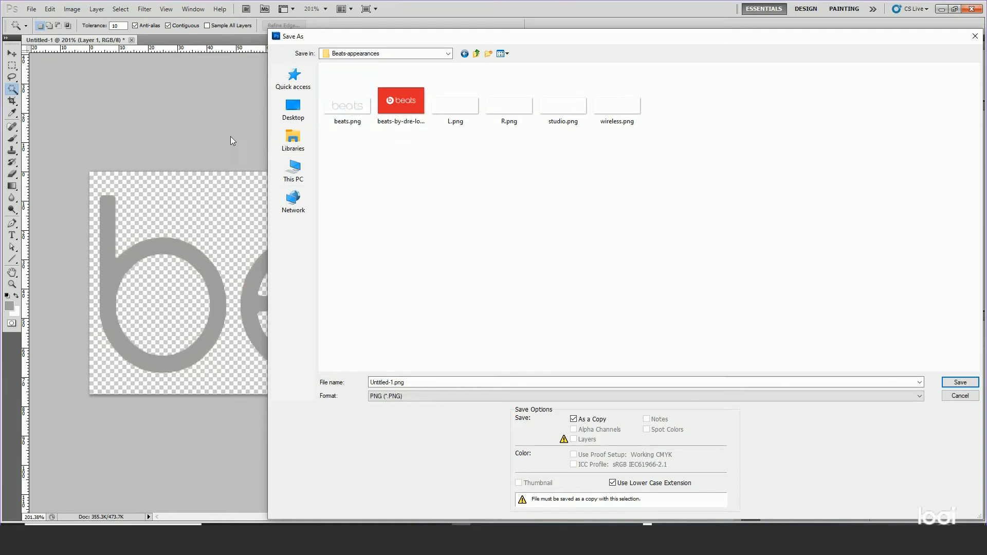
left_click(959, 396)
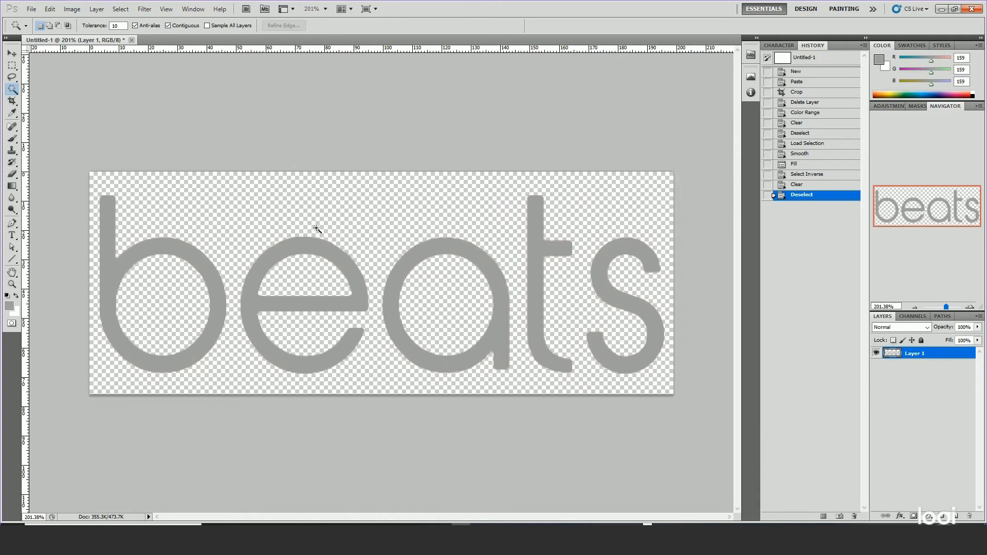
left_click(942, 10)
Open studio.png from the Beats-appearances folder under Spanner-Webcast-series, example-models, episode-21, Beats-Studio-Headphones on drive D.
left_click(31, 9)
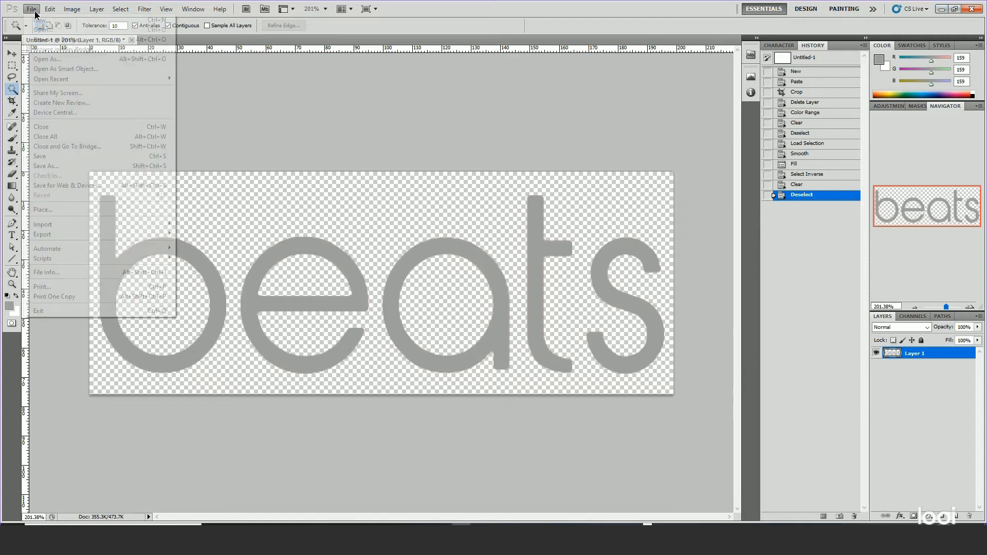
left_click(46, 31)
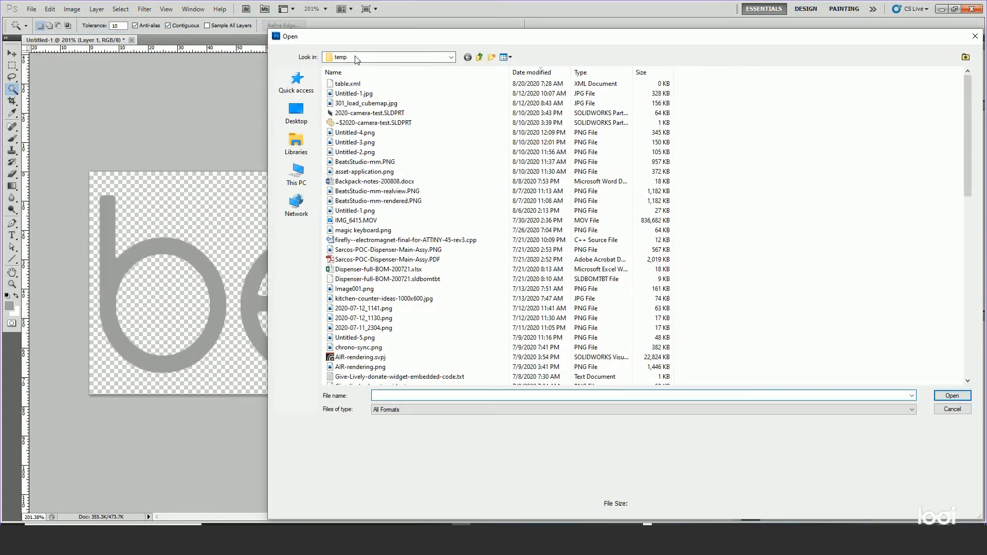
left_click(355, 58)
left_click_drag(446, 148, 449, 91)
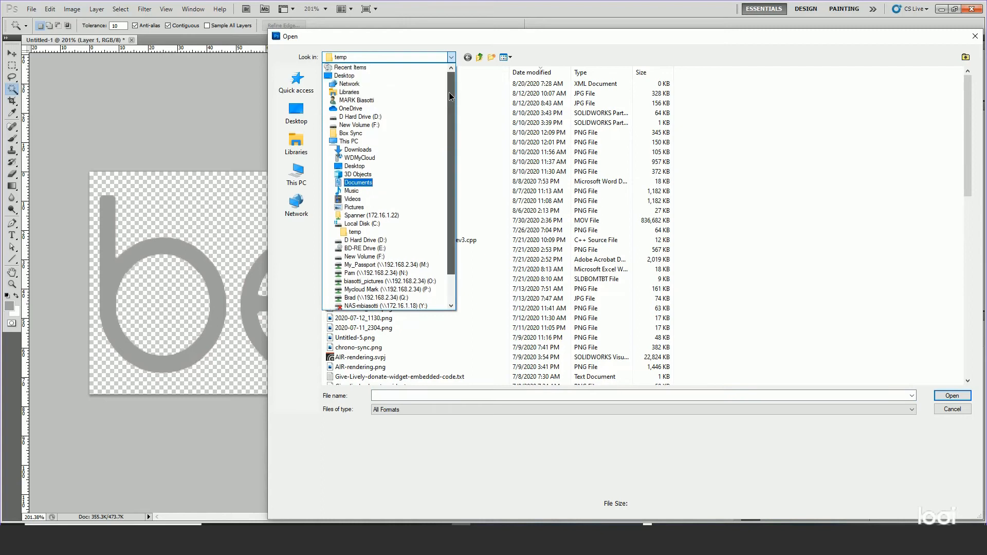
left_click(357, 117)
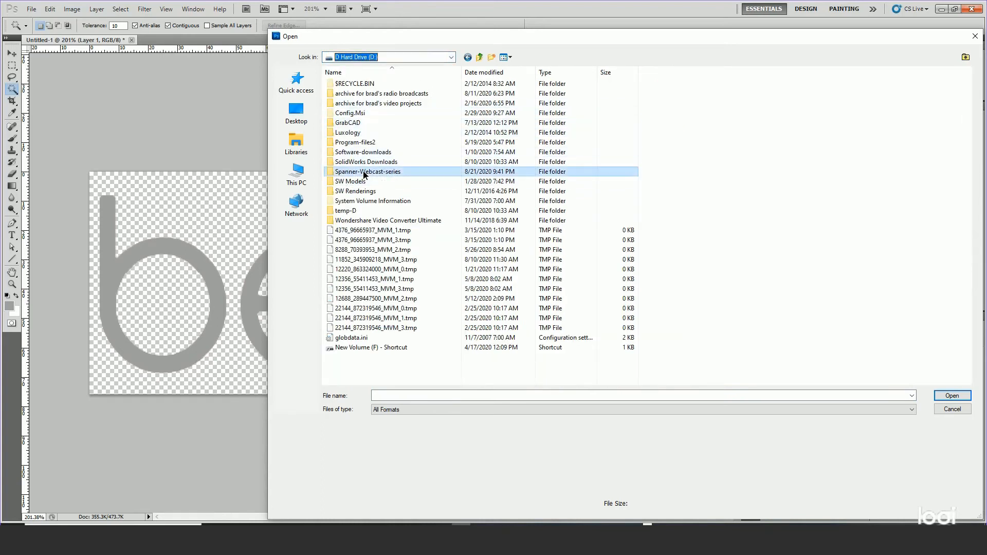
double_click(337, 172)
double_click(348, 83)
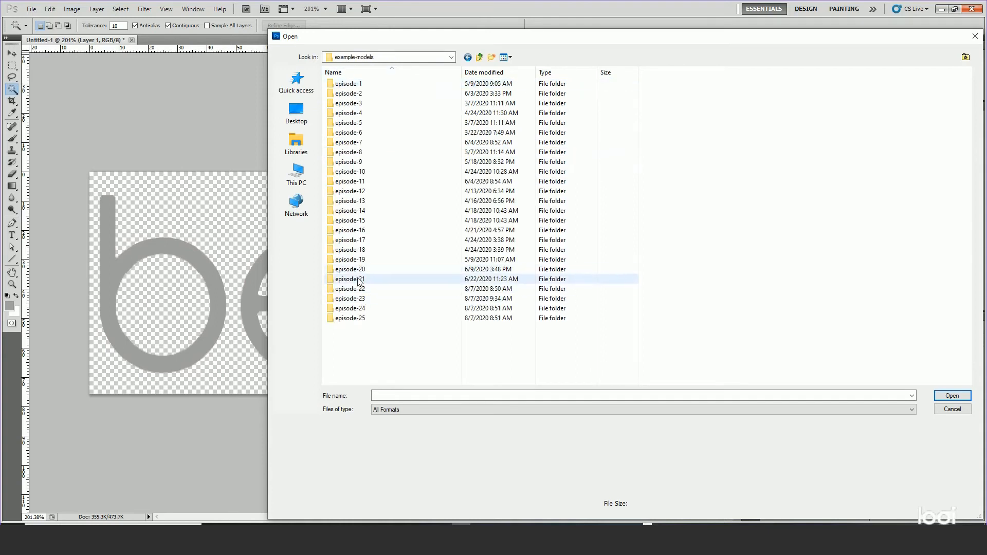
double_click(354, 279)
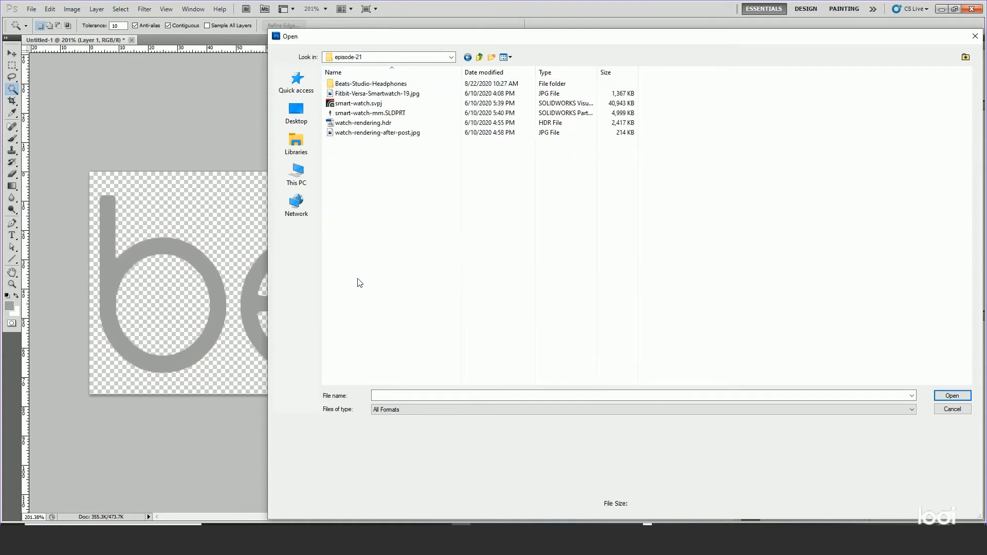
double_click(360, 88)
double_click(358, 111)
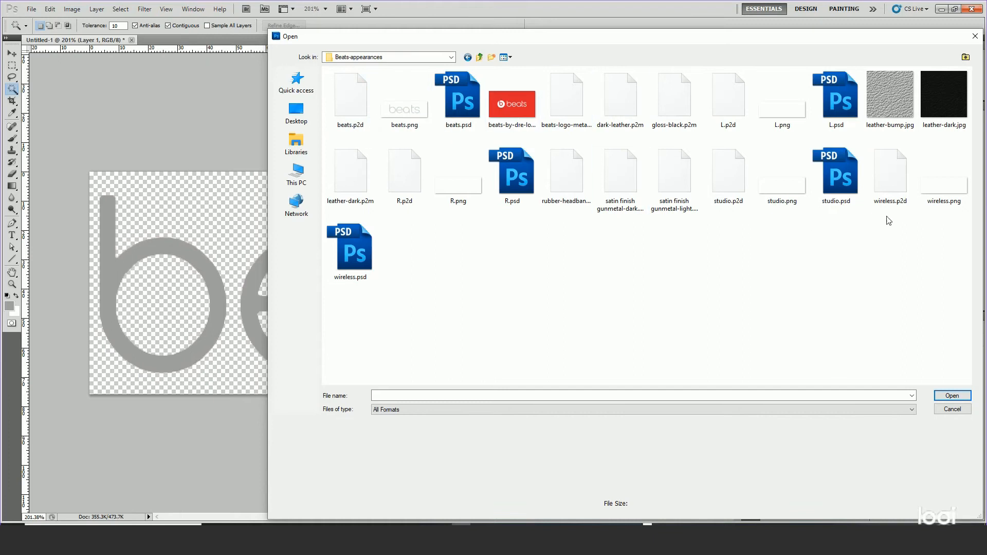
left_click(767, 174)
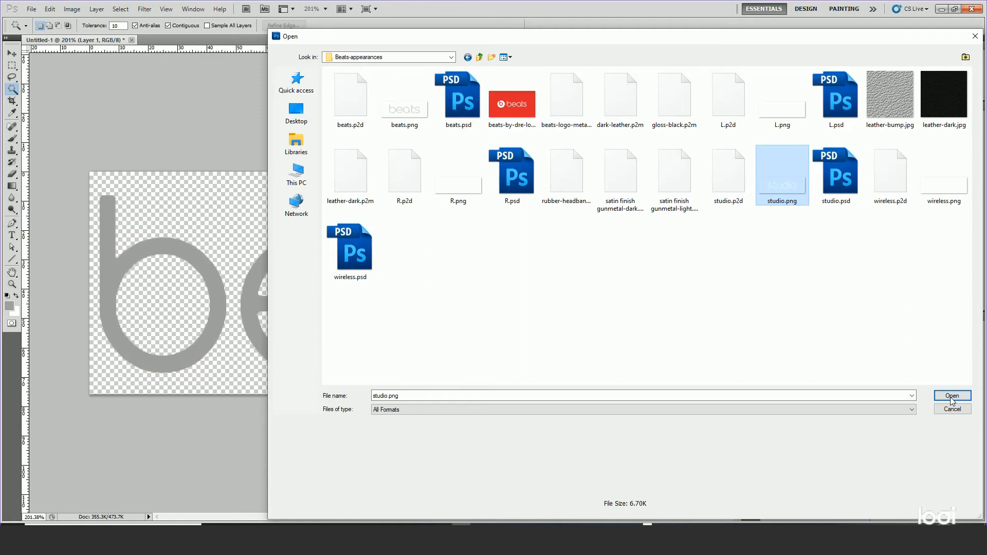
double_click(775, 184)
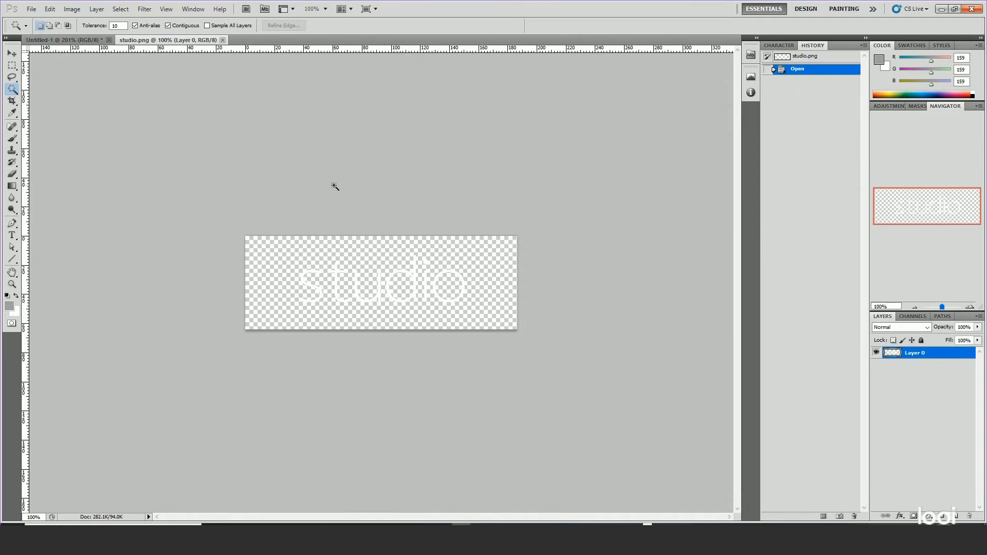
Add a new layer beneath Layer 0 in studio.png and fill it with black as the foreground color.
left_click(957, 516)
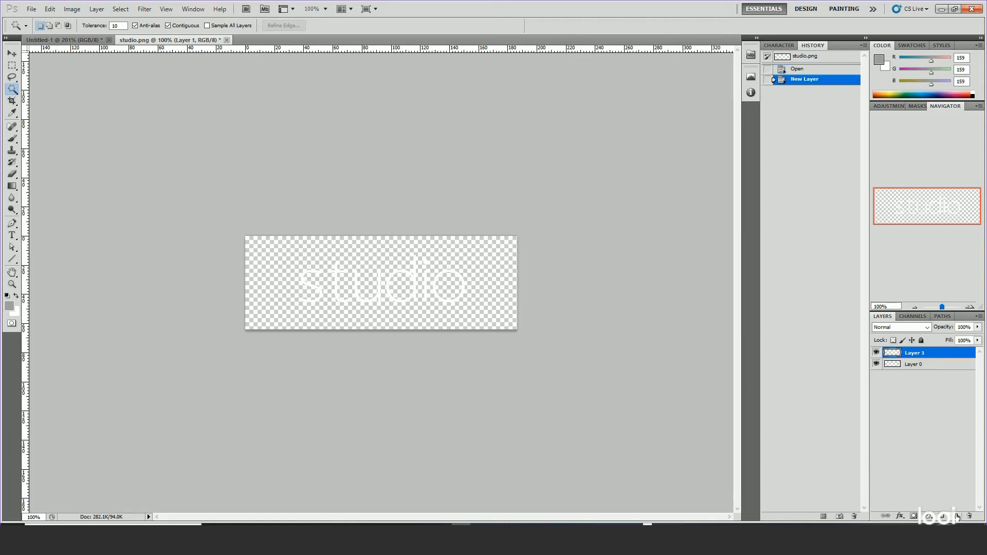
left_click_drag(925, 359, 929, 381)
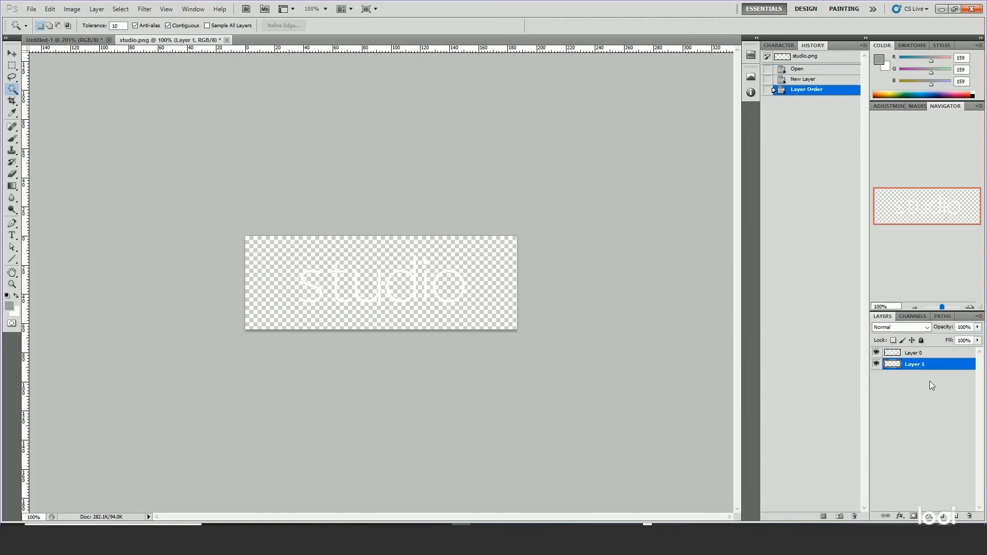
left_click(10, 306)
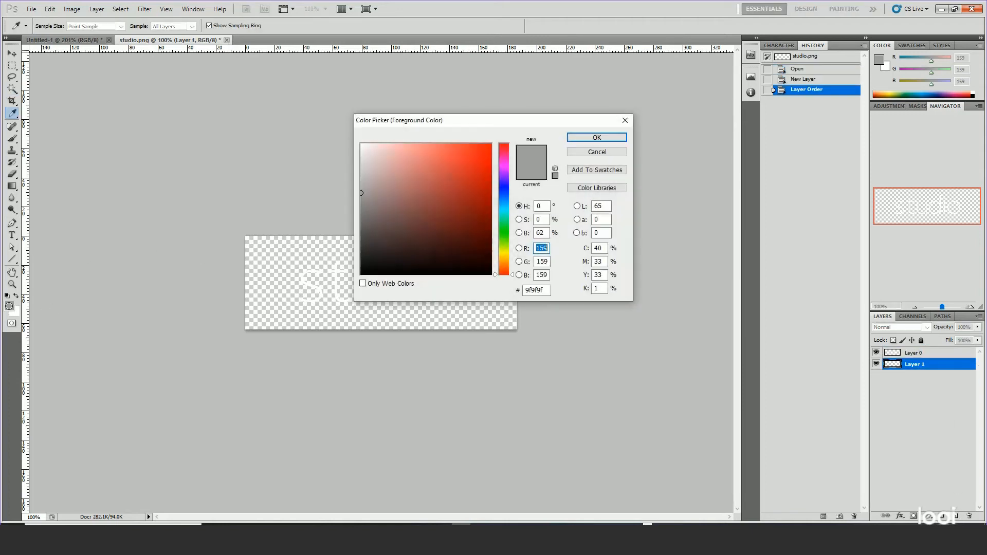
left_click_drag(391, 250, 383, 275)
left_click(581, 138)
key("w")
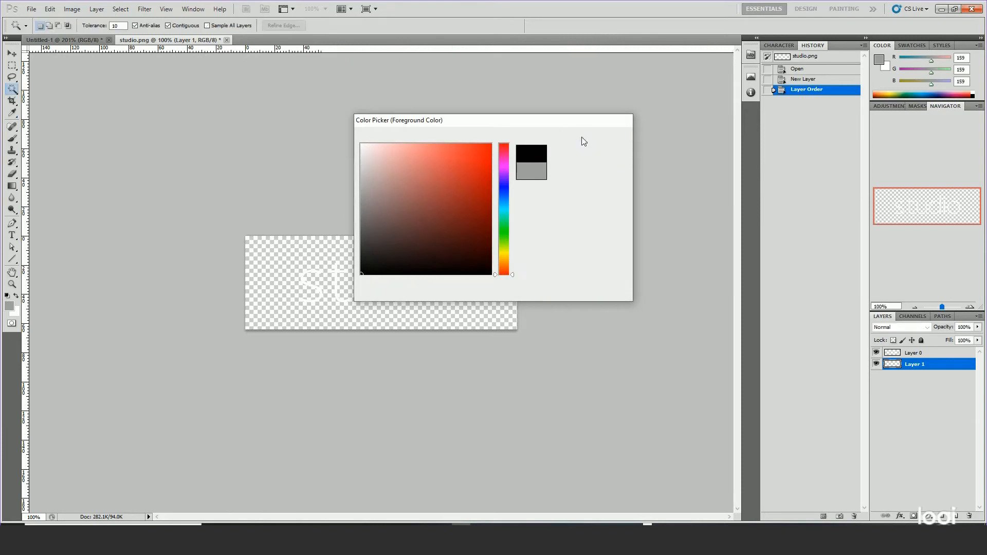
left_click(50, 9)
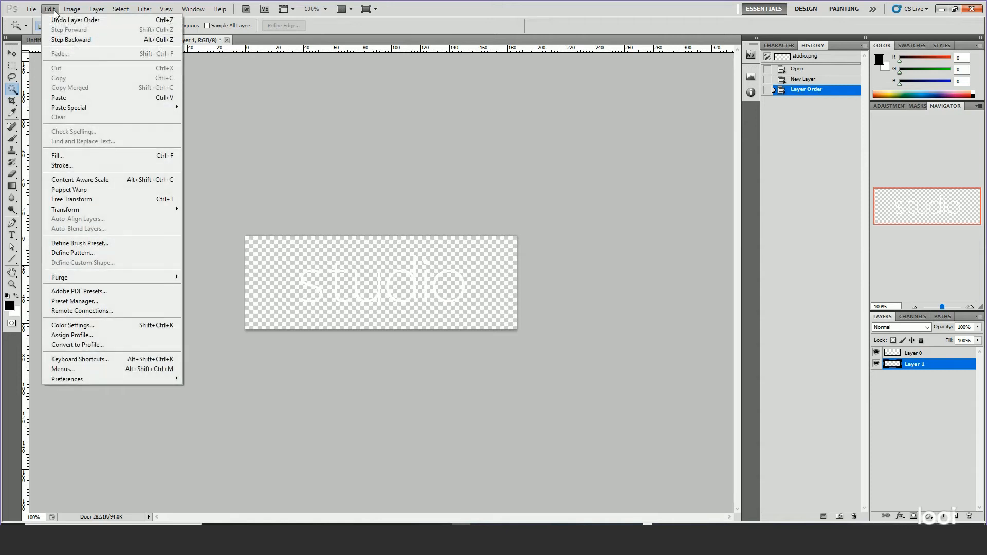
left_click(58, 157)
left_click(154, 93)
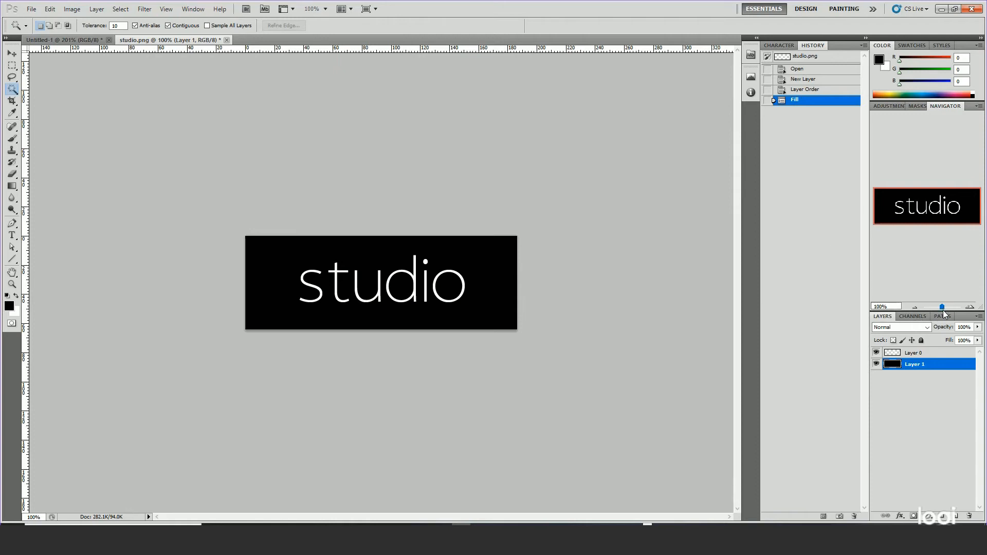
Check the white "studio" lettering against the black background, and delete the black-filled layer.
left_click_drag(942, 308, 946, 303)
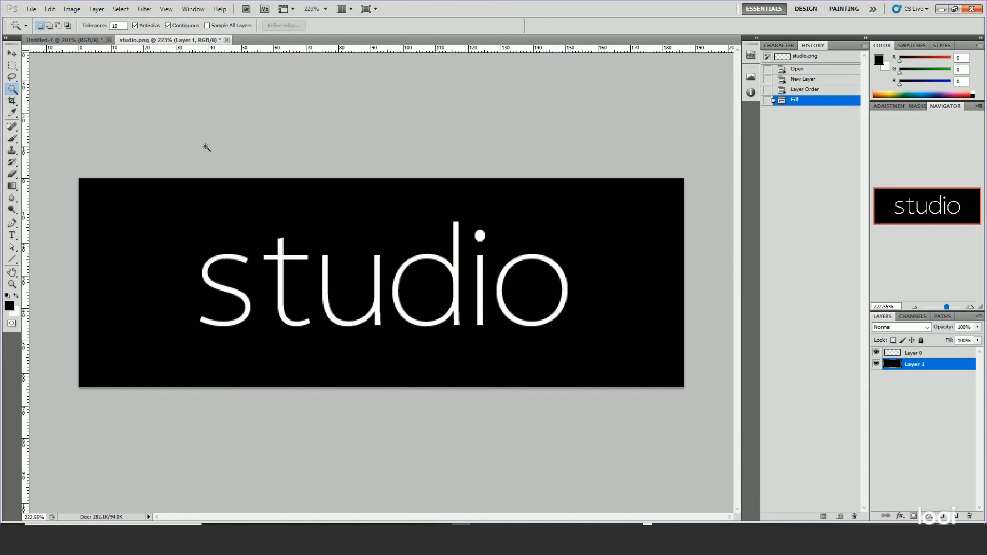
left_click_drag(909, 367, 972, 524)
left_click_drag(889, 368, 969, 518)
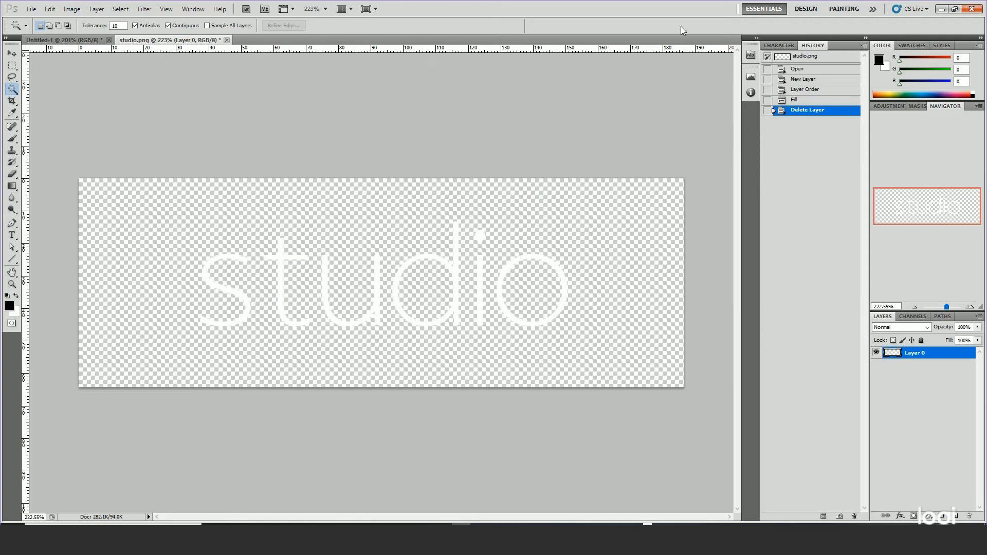
Switch to SOLIDWORKS and select the four outer faces along the top of the headband.
left_click(942, 11)
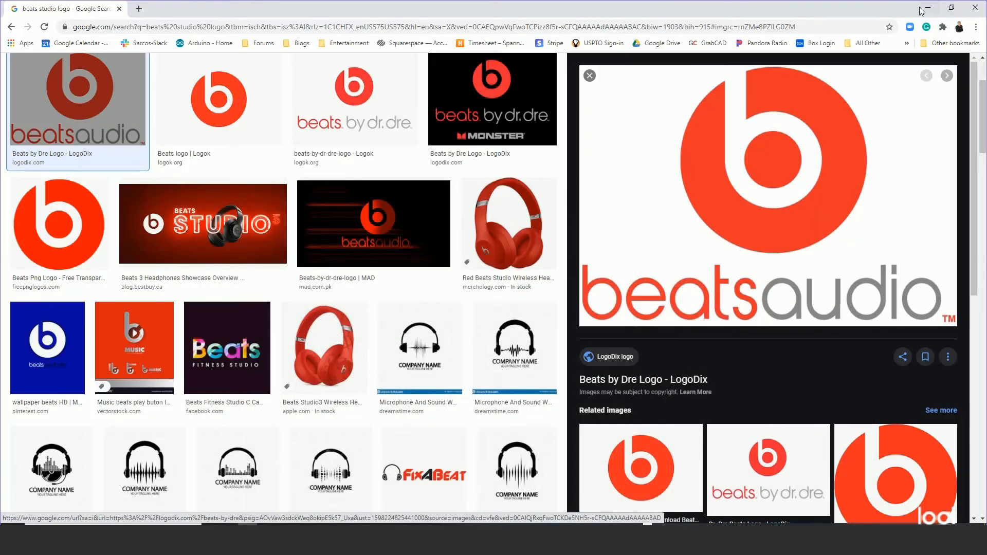
left_click(929, 9)
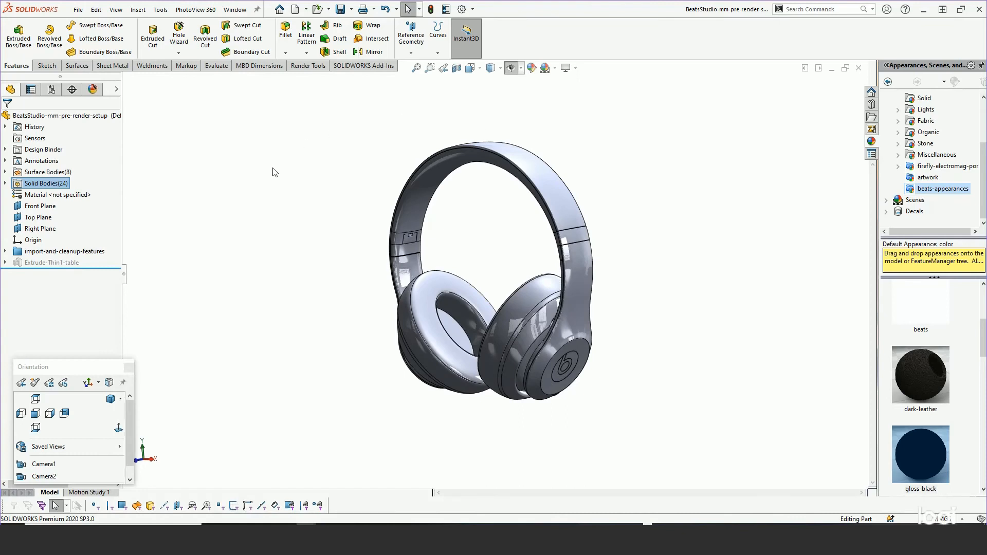
middle_click_drag(273, 170, 291, 256)
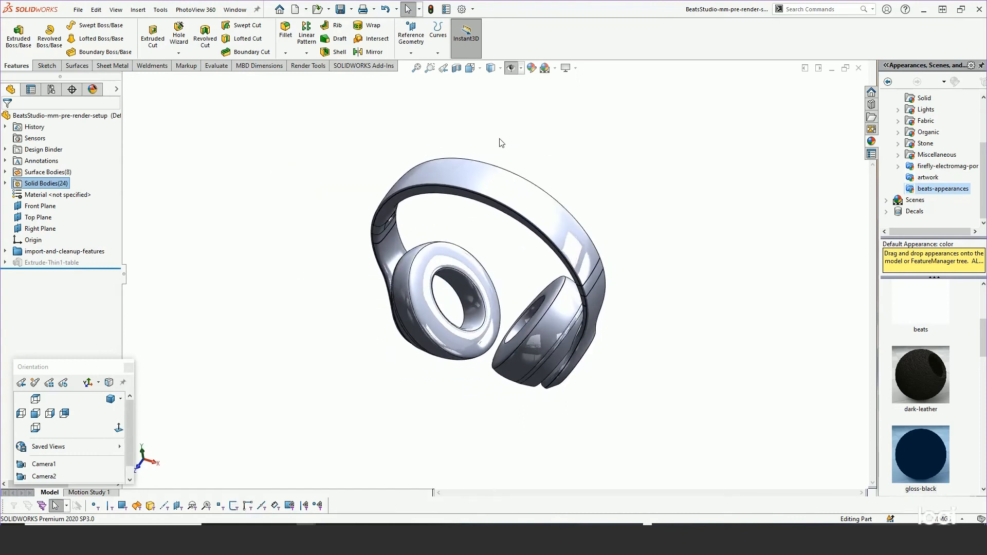
scroll(494, 147, "down", 1)
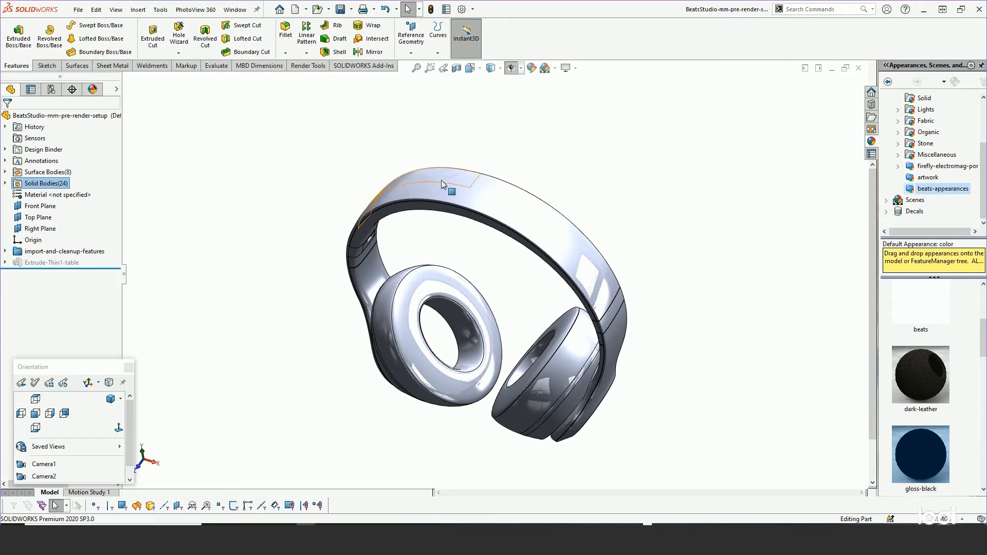
left_click(465, 178)
left_click(491, 188, "ctrl")
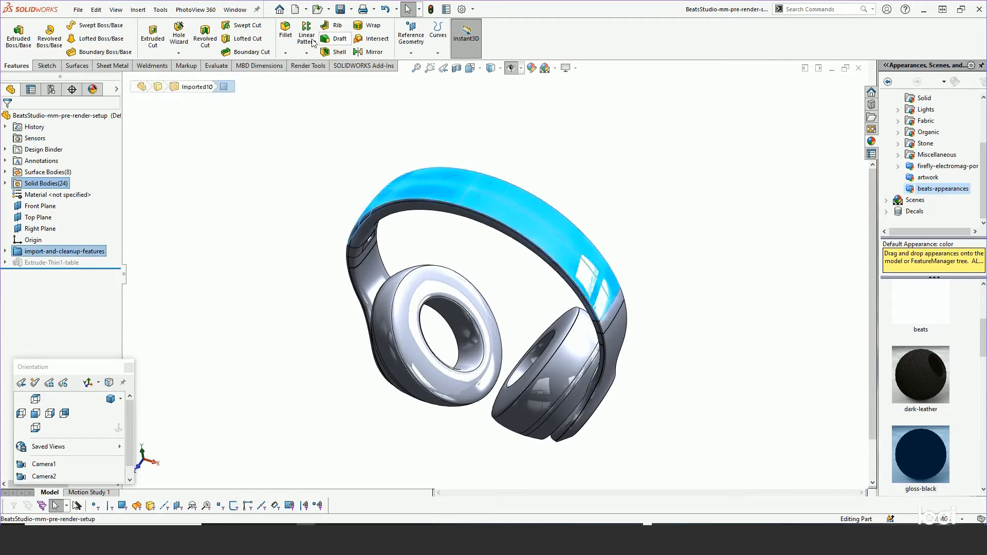
Start a decal on the selected headband faces using beats.png from episode-21, Beats-Studio-Headphones, Beats-appearances under Spanner-Webcast-series, example-models on drive D.
left_click(195, 9)
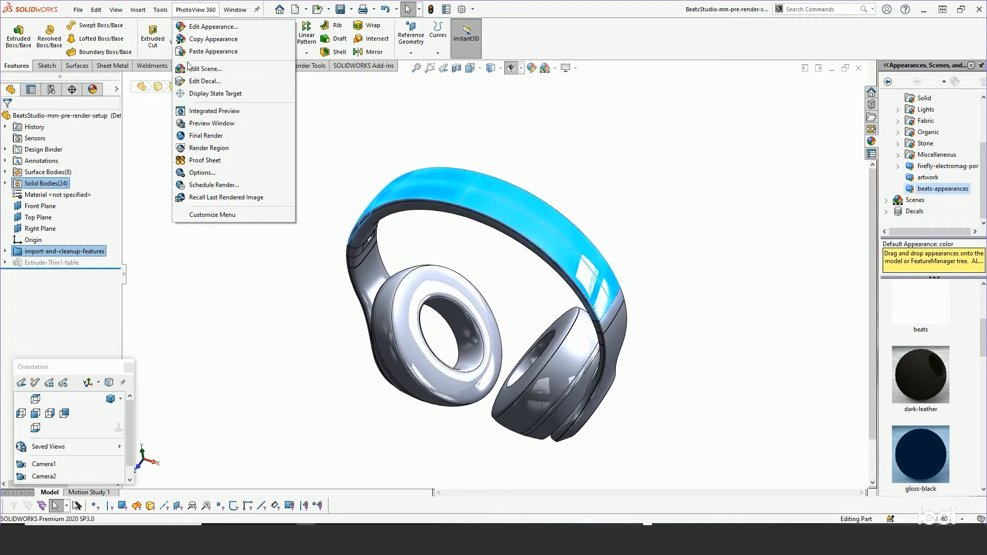
left_click(201, 81)
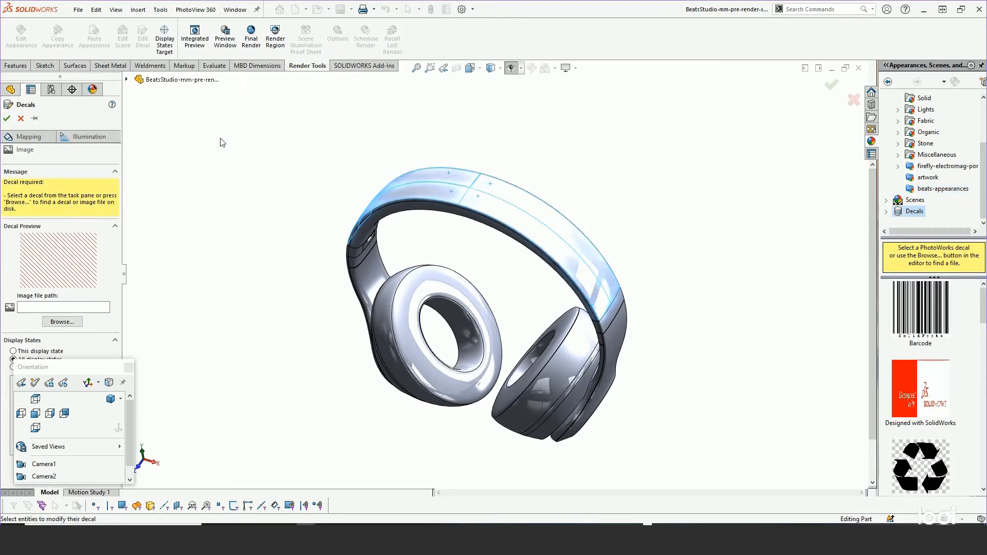
left_click(62, 322)
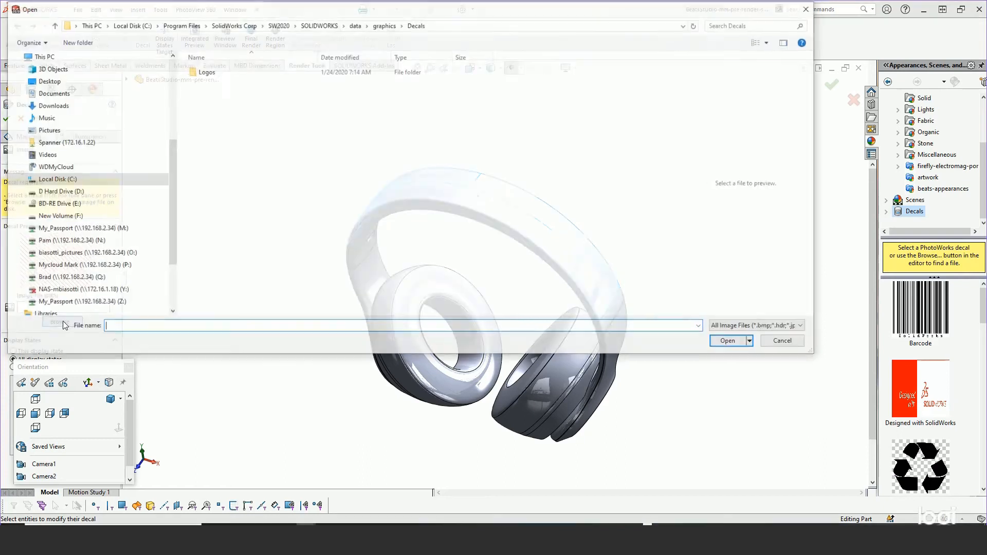
left_click_drag(171, 175, 170, 95)
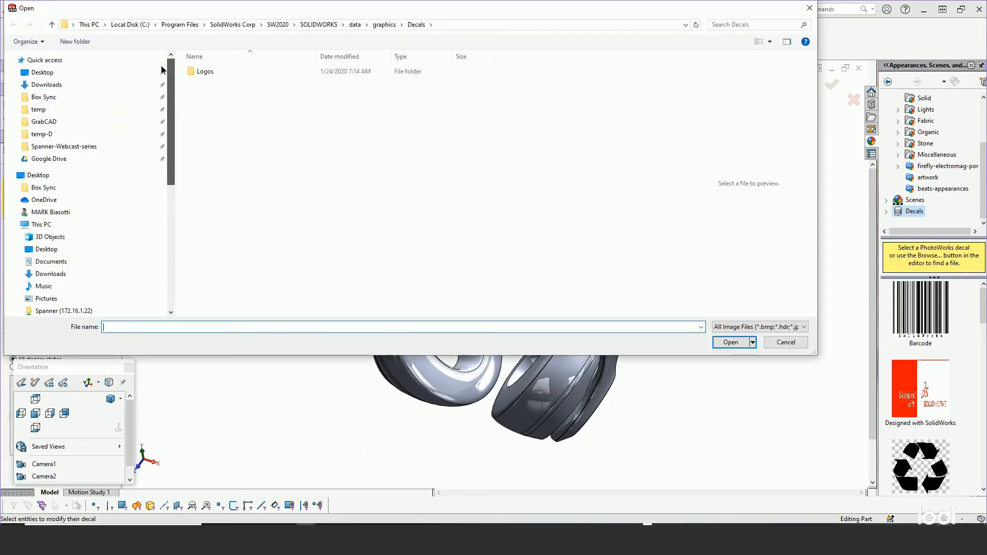
left_click(46, 148)
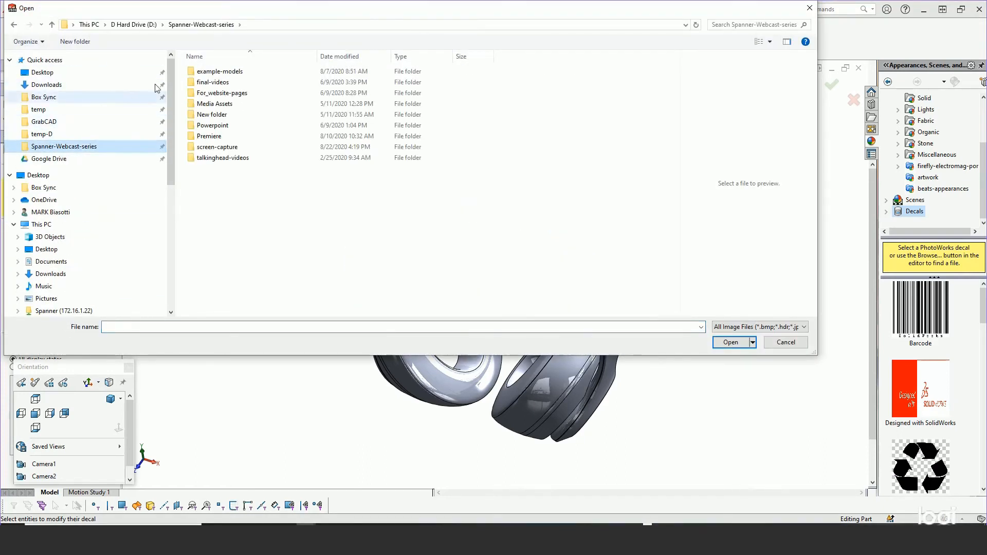
double_click(205, 71)
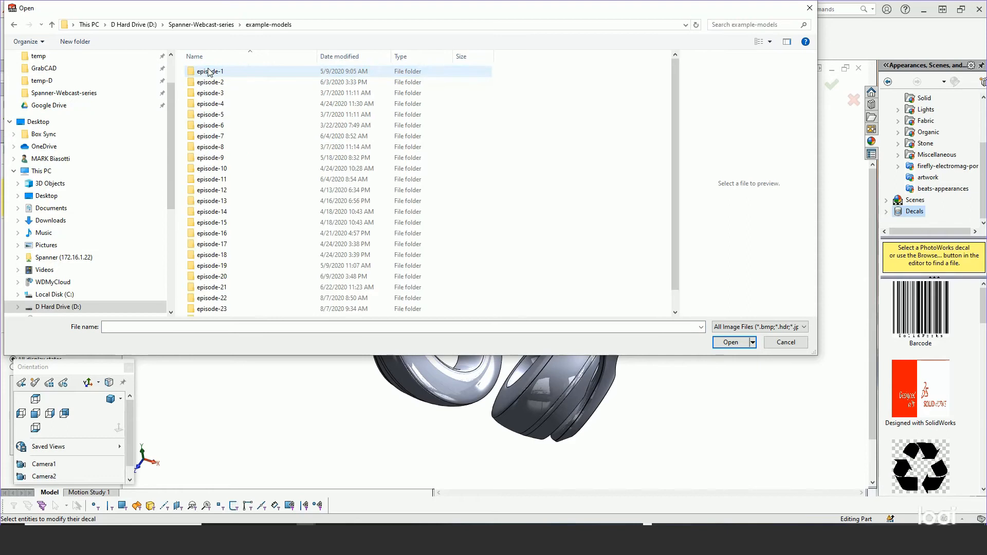
double_click(213, 287)
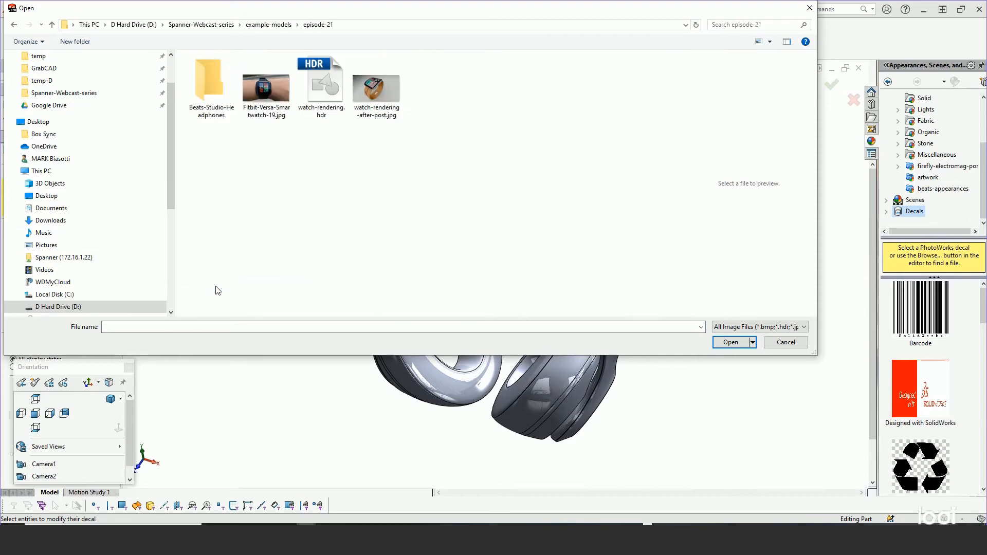
double_click(209, 111)
double_click(215, 91)
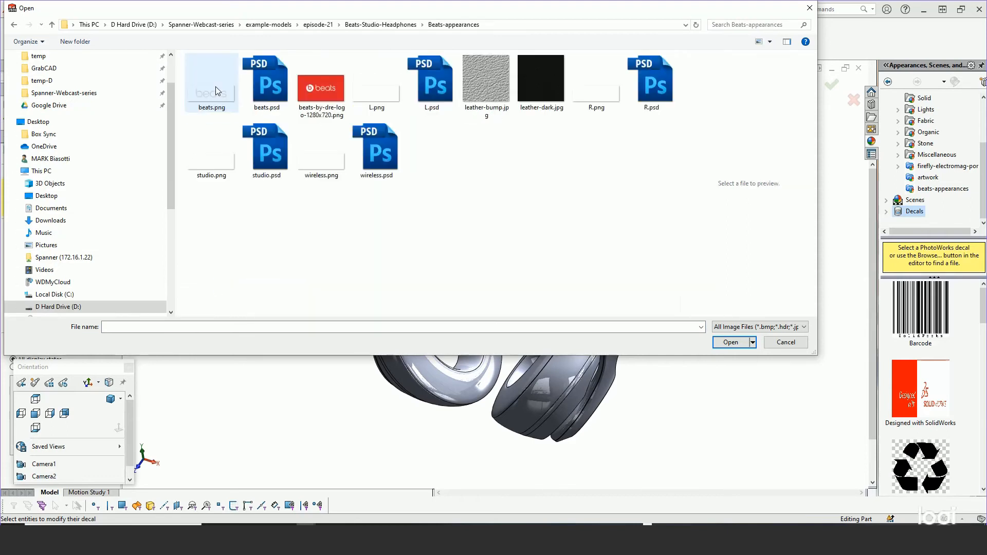
left_click(215, 87)
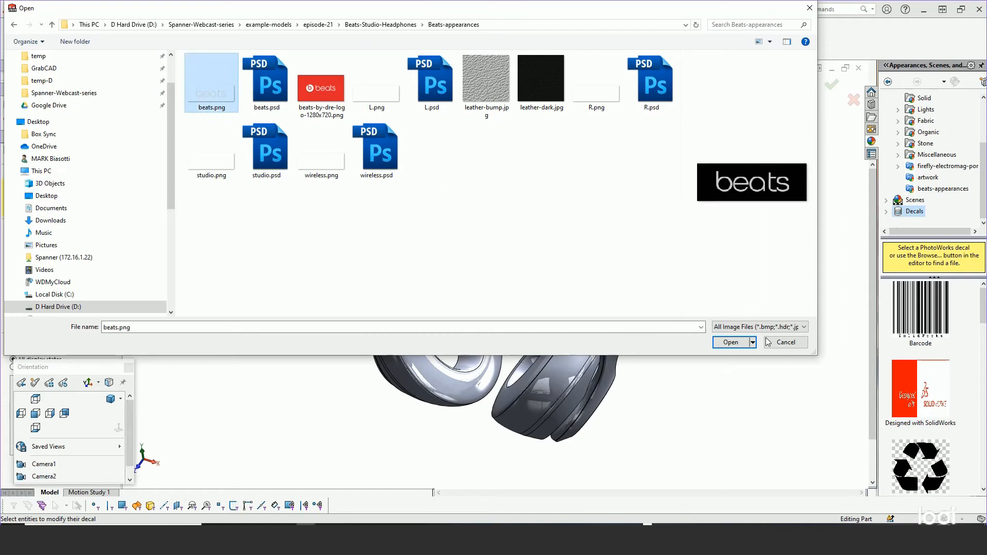
left_click(731, 343)
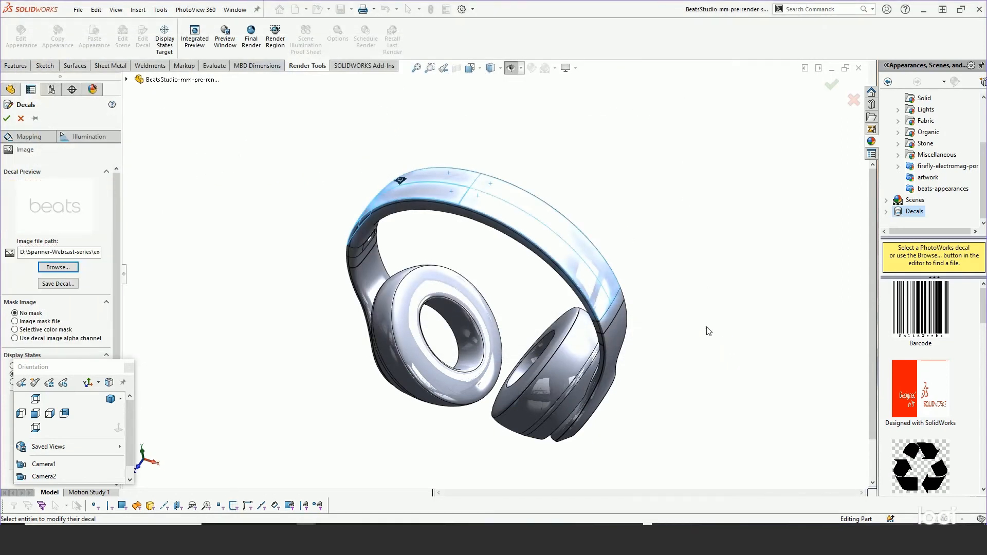
Show the headphones from the top and set the beats decal's mapping type to Projection.
left_click(35, 399)
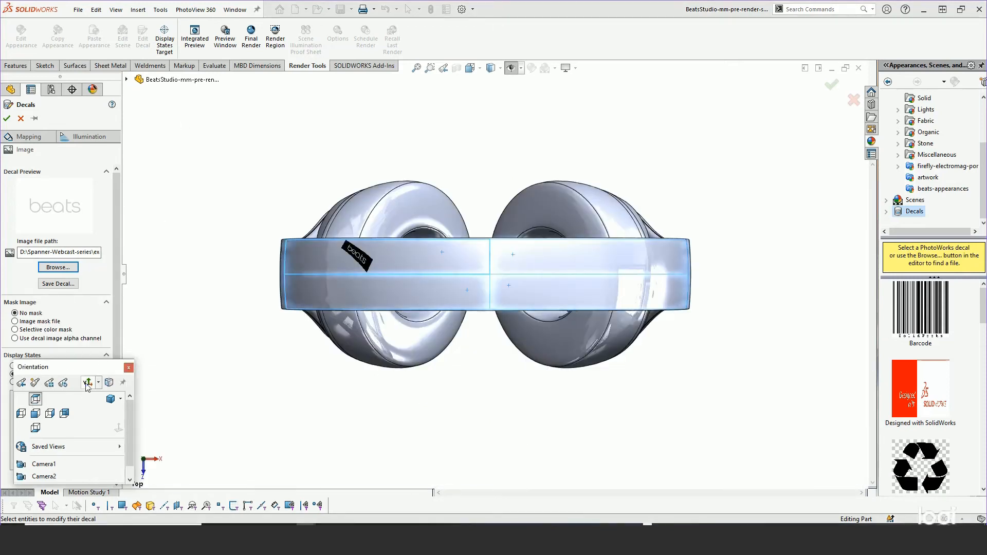
left_click_drag(61, 367, 185, 363)
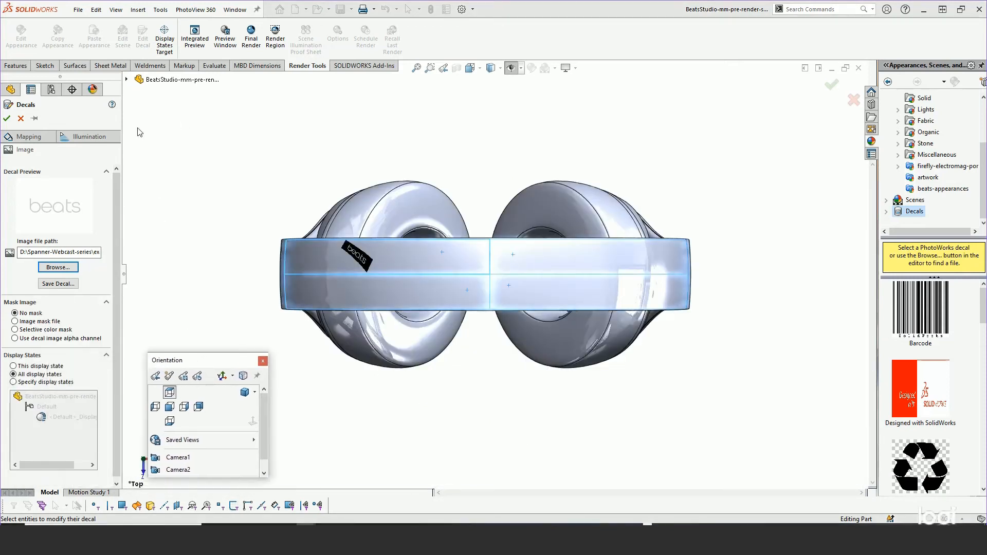
left_click(24, 139)
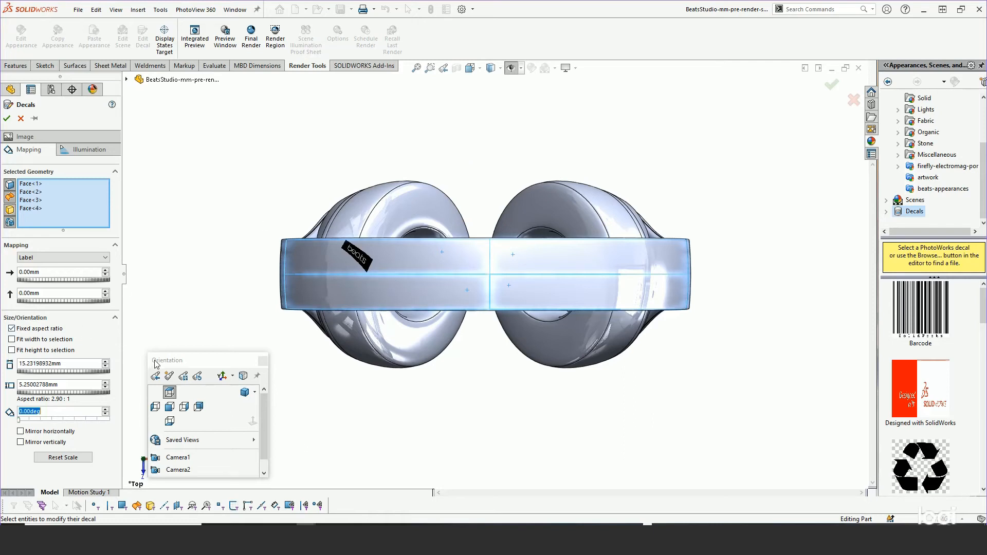
left_click_drag(161, 360, 183, 402)
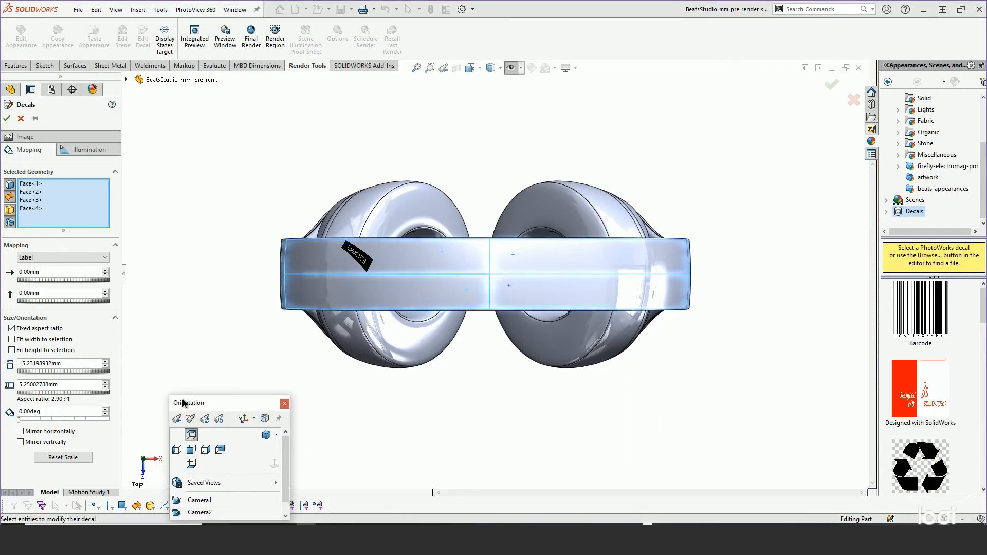
left_click(74, 262)
left_click(50, 273)
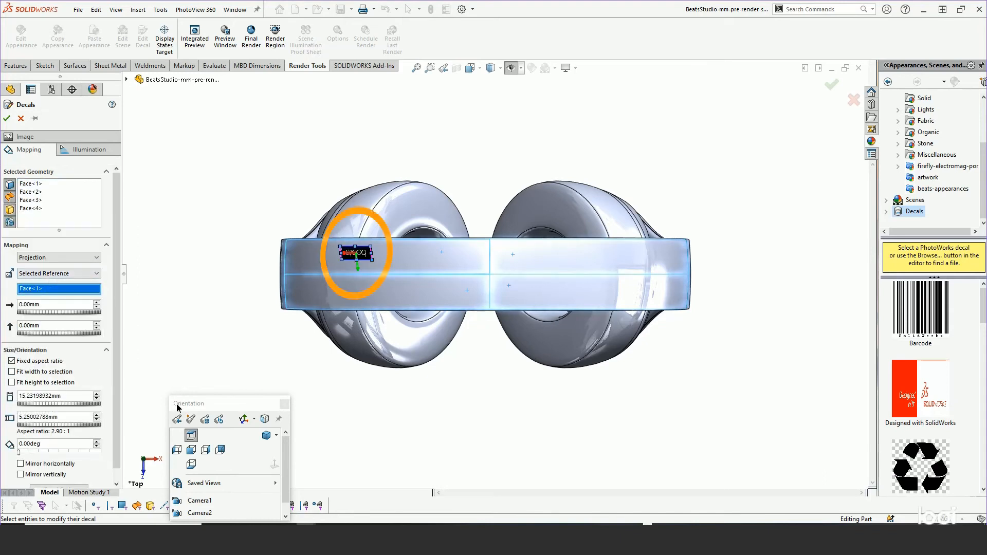
Set the decal's projection direction to ZX and its rotation to 90 degrees.
left_click_drag(177, 407, 235, 401)
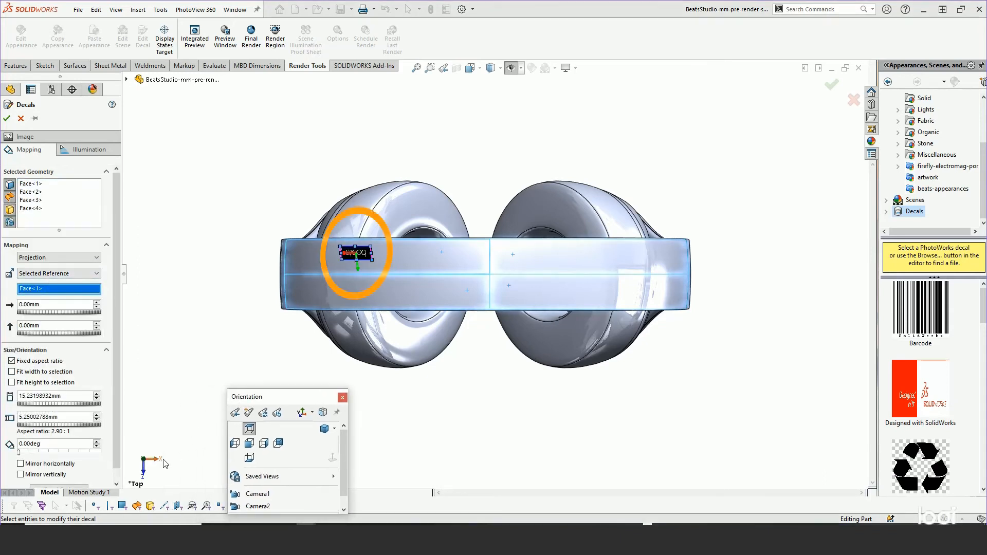
left_click(42, 275)
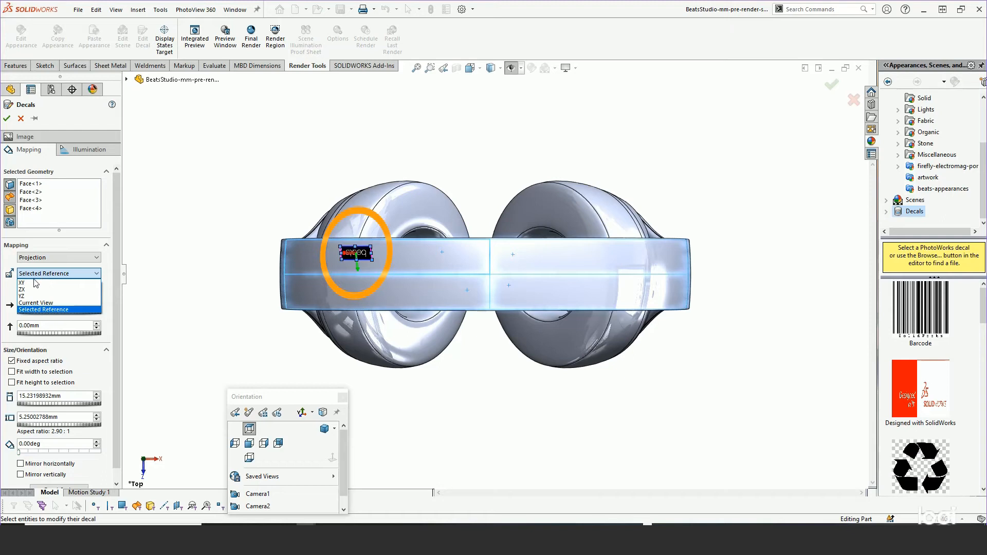
left_click(24, 289)
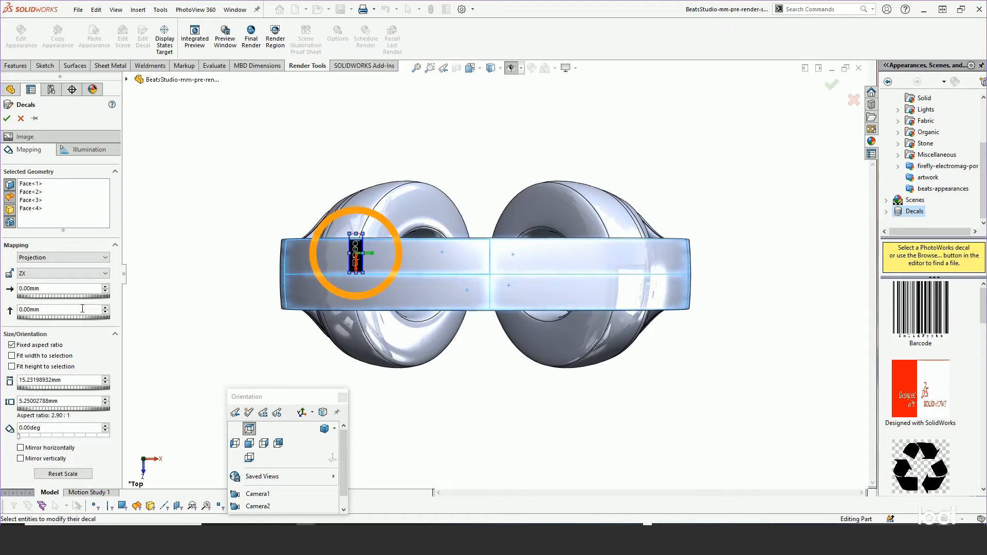
left_click_drag(19, 437, 40, 441)
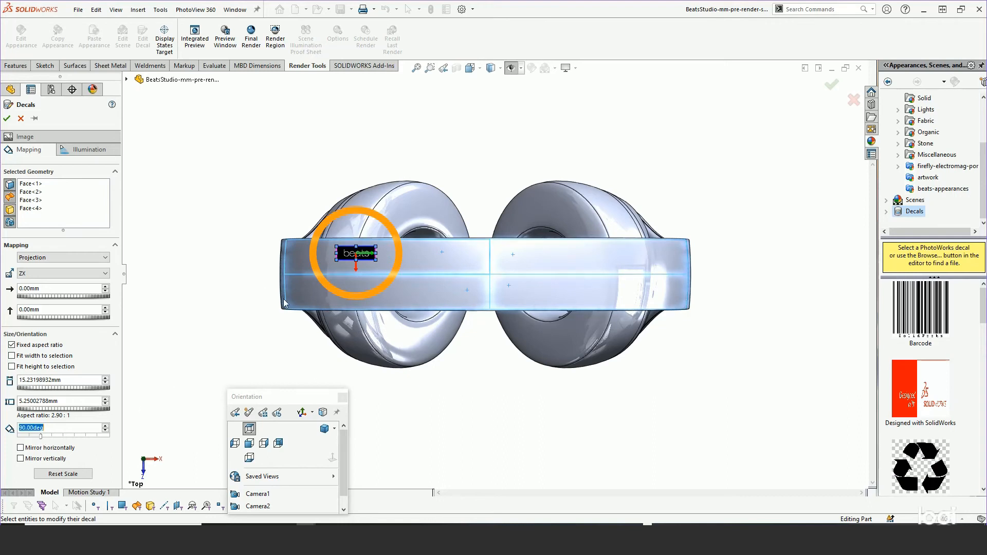
Enlarge the beats decal to about 47.5 by 16.4 mm and center it on top of the headband.
left_click_drag(377, 264, 544, 293)
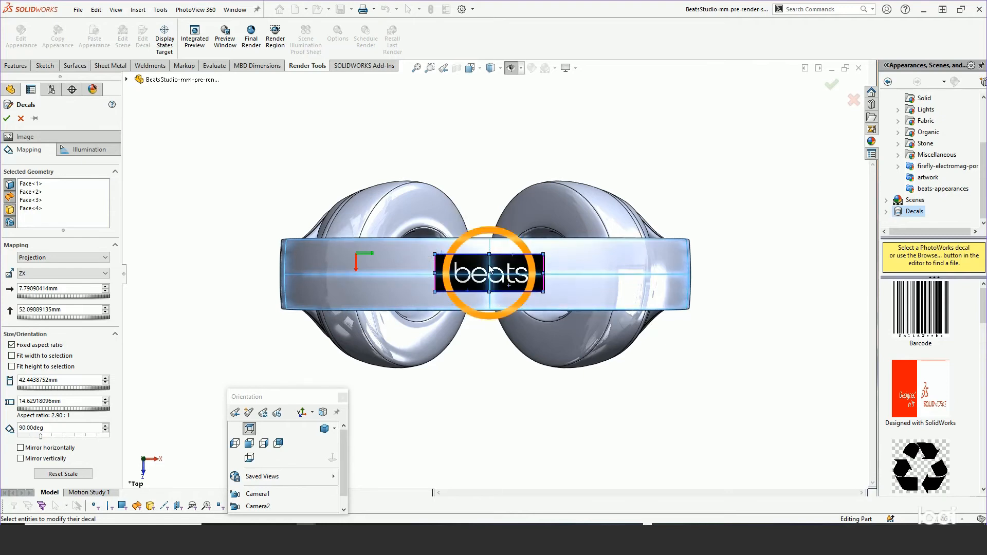
scroll(478, 268, "down", 3)
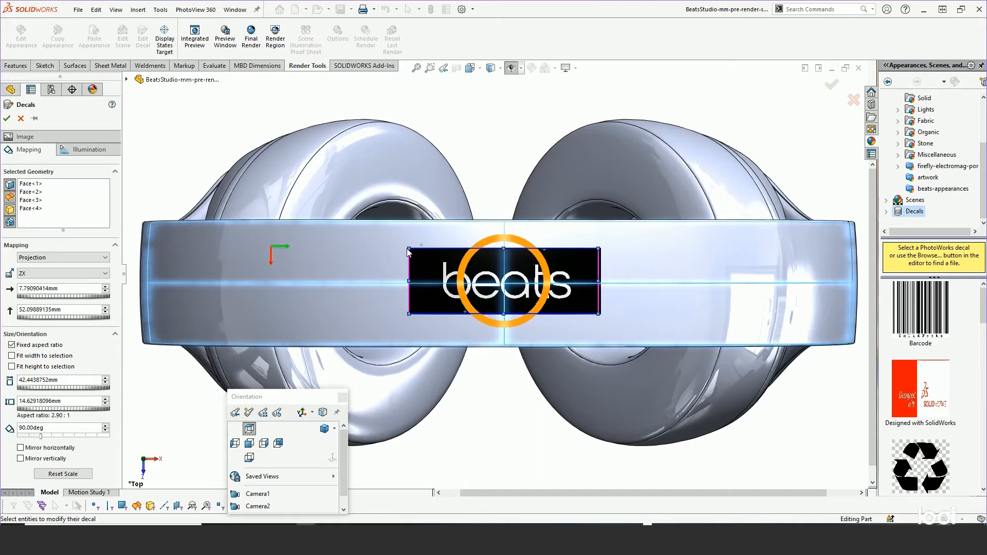
mouse_move(411, 251)
left_mouse_down()
mouse_move(388, 243)
mouse_move(415, 261)
left_mouse_up()
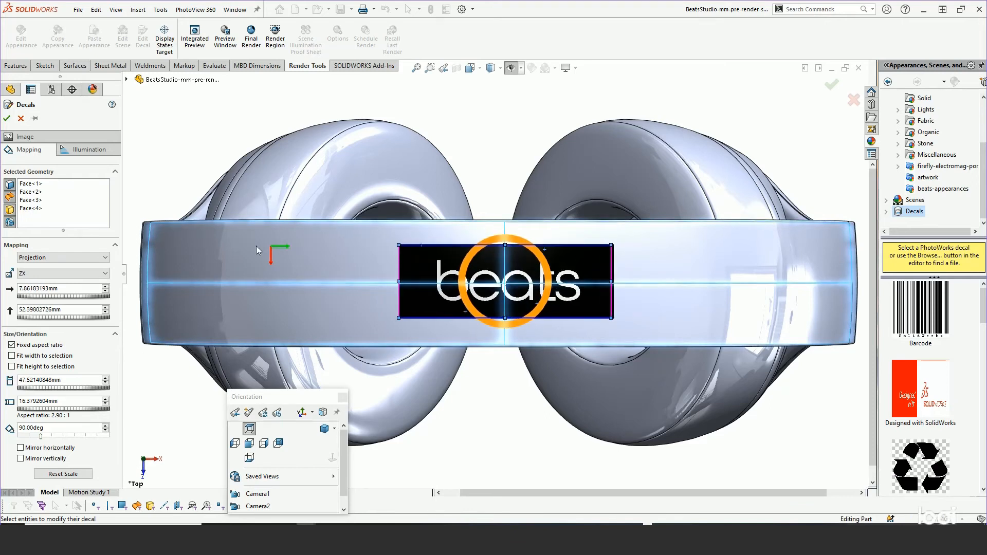
Mask the beats decal with the decal image's alpha channel and apply it to the headband.
left_click(25, 137)
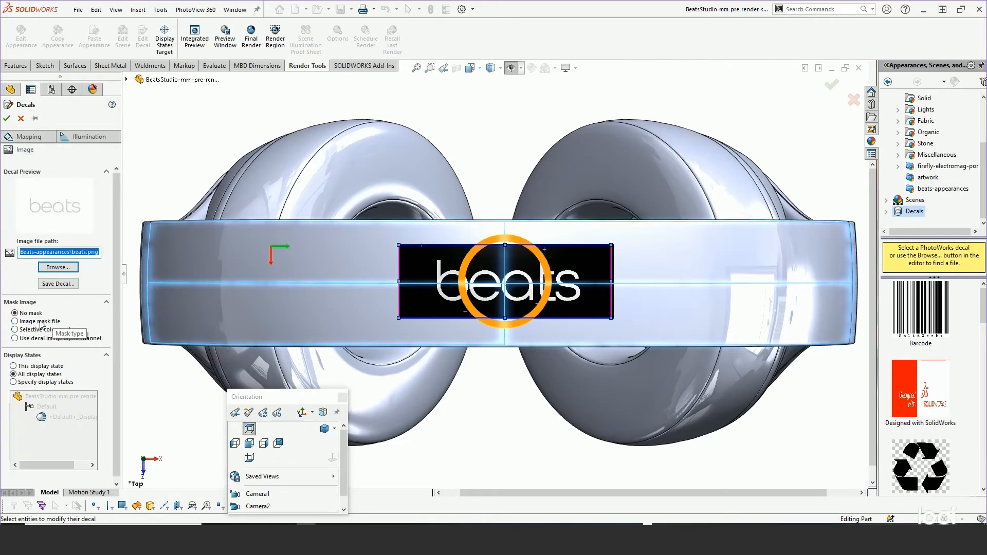
left_click(15, 321)
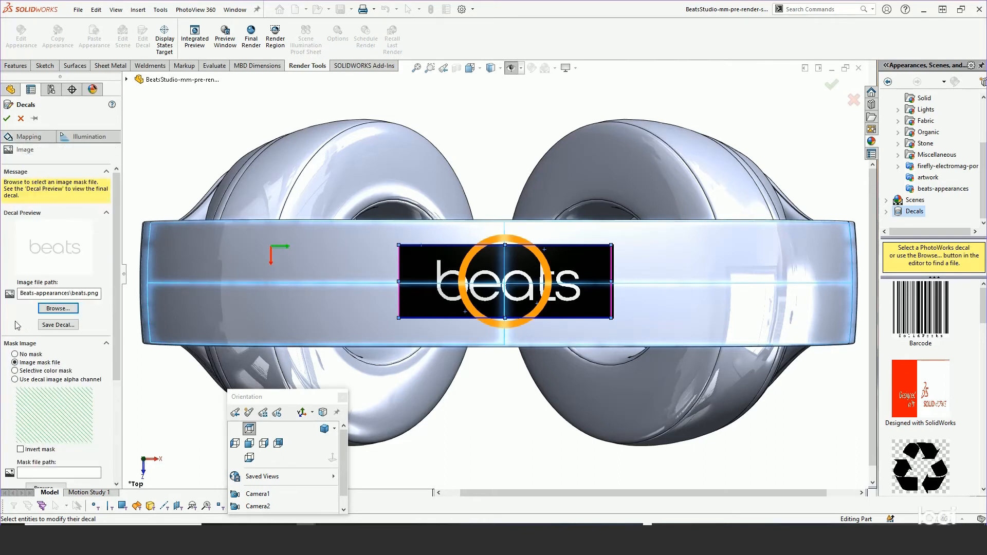
left_click(16, 380)
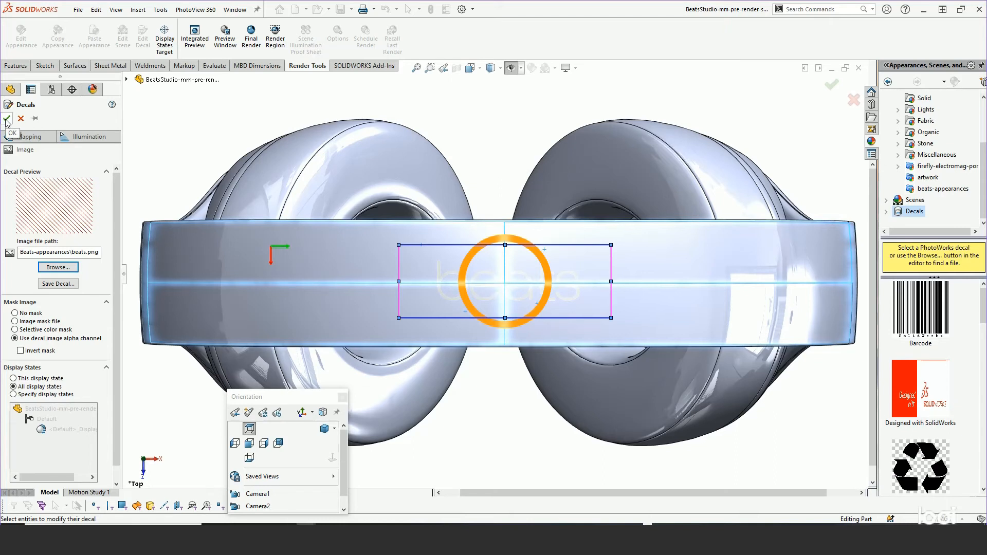
left_click(58, 285)
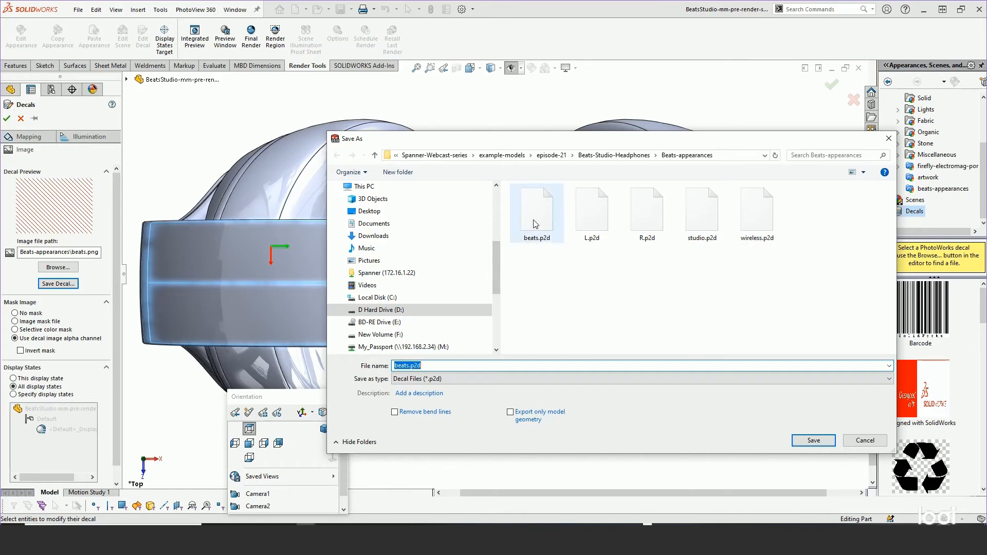
left_click(864, 441)
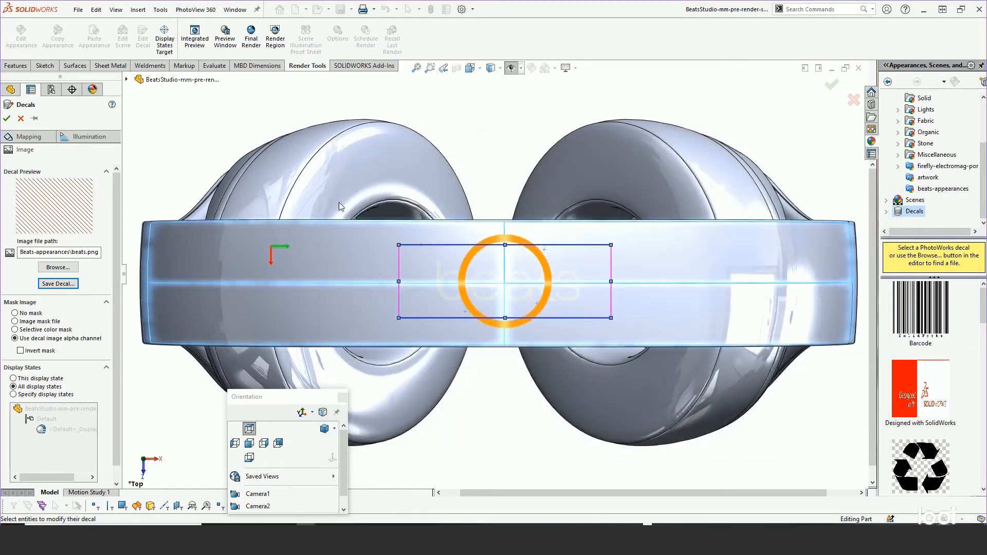
left_click(7, 119)
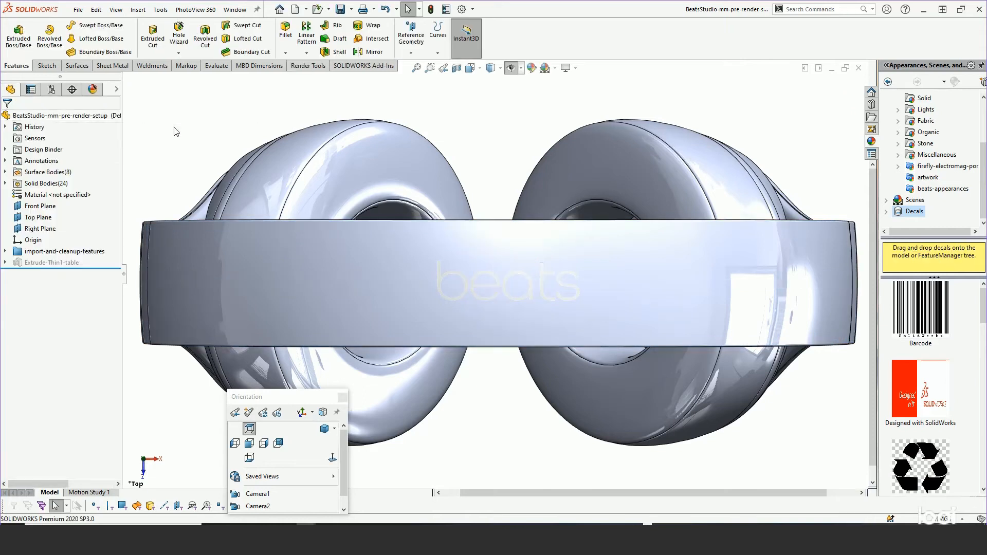
Switch to the BeatsStudio-mm part and examine the L and R decals, inspecting the R lettering inside the headband up close.
middle_click_drag(569, 333, 514, 257)
scroll(550, 284, "up", 4)
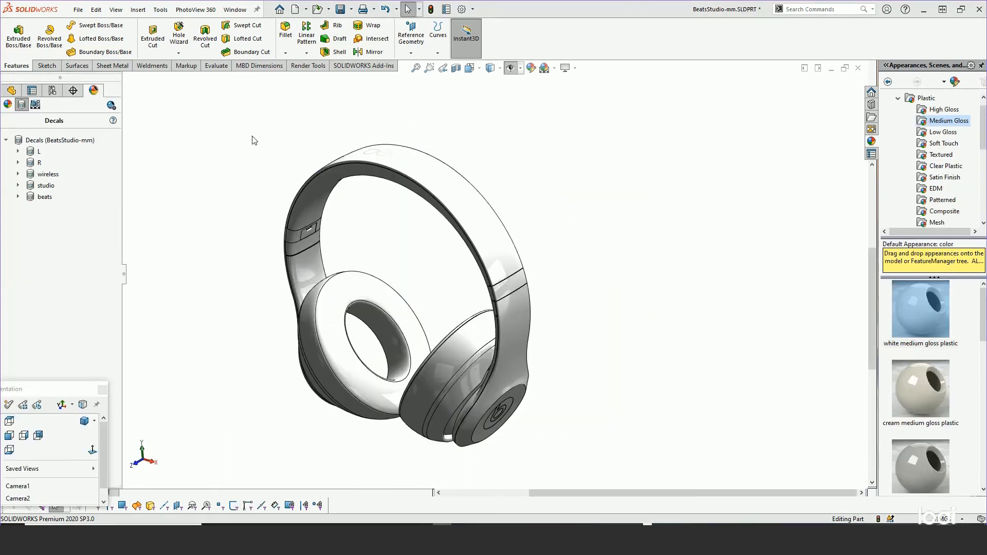
left_click(36, 151)
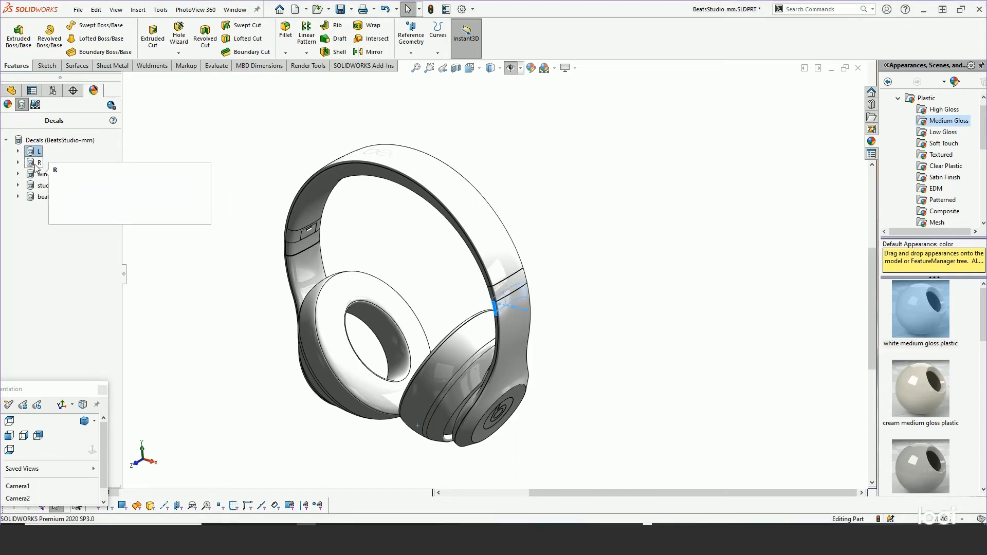
left_click(36, 163)
scroll(262, 247, "down", 3)
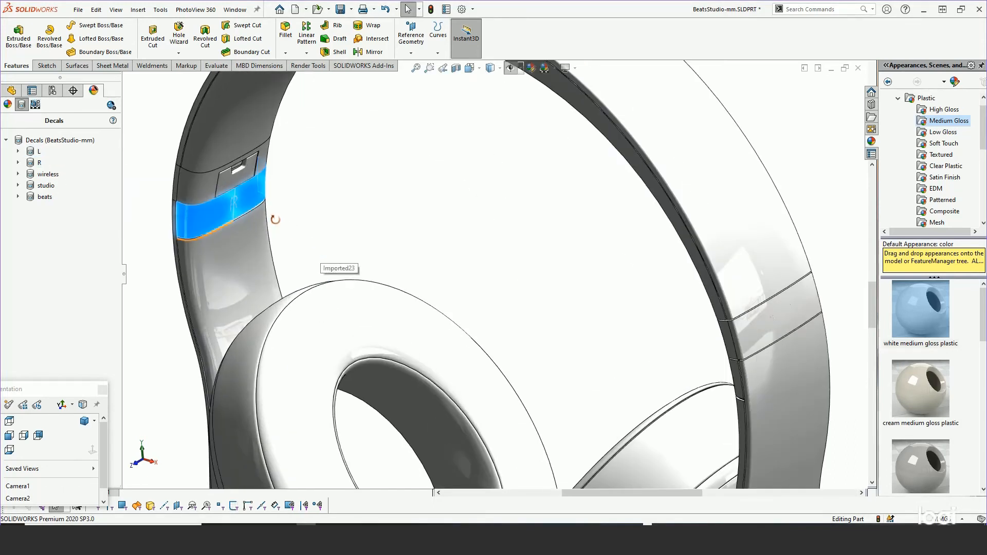
scroll(324, 214, "down", 3)
scroll(256, 209, "down", 8)
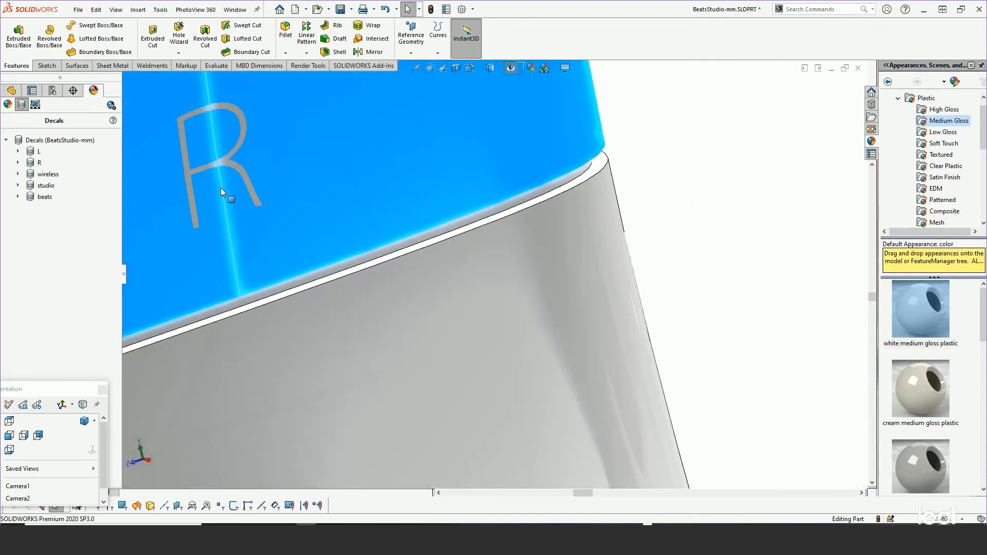
scroll(221, 188, "up", 2)
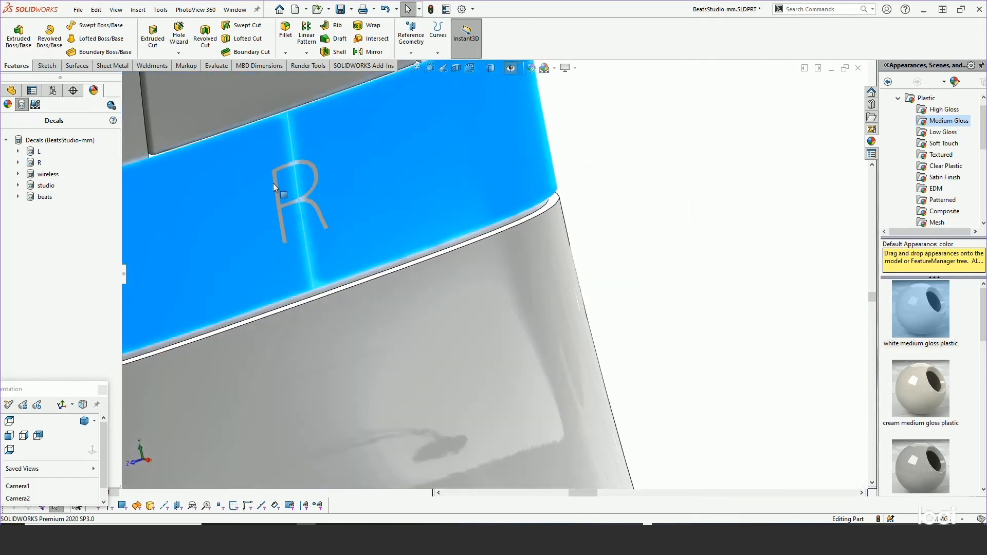
scroll(344, 217, "up", 5)
scroll(384, 244, "up", 5)
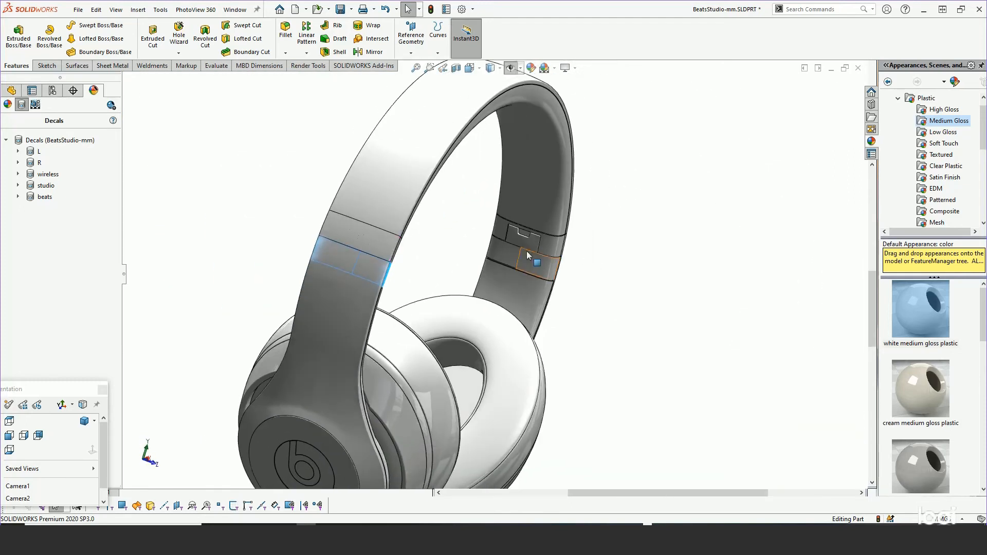
Examine the L, wireless, studio and beats decals around the headband of the finished part.
left_click(39, 151)
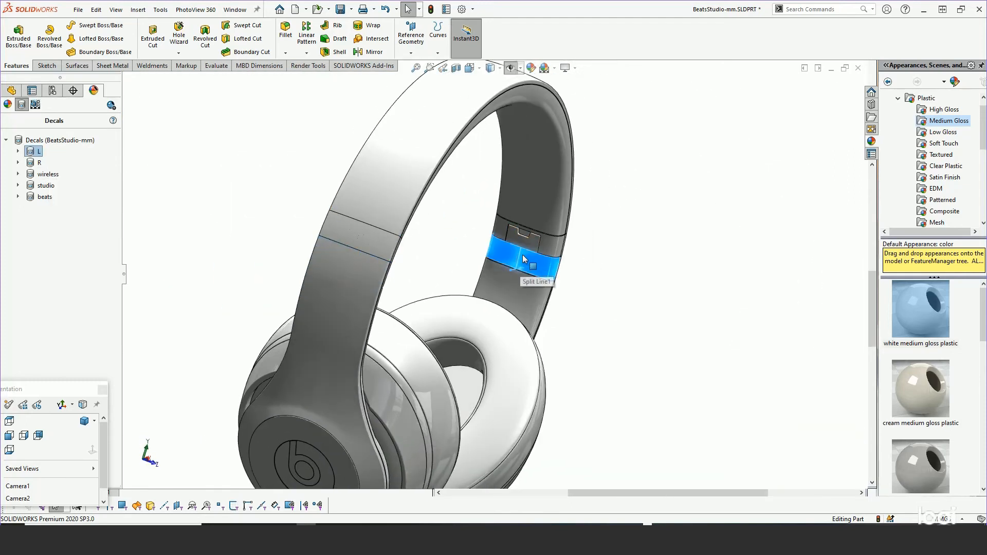
left_click(42, 175)
scroll(396, 248, "down", 5)
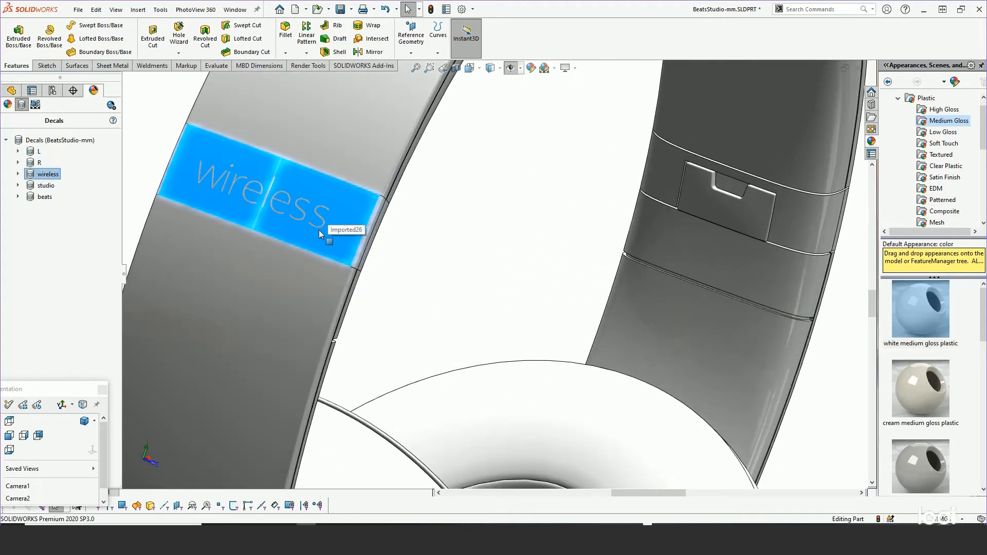
scroll(318, 230, "up", 5)
middle_click_drag(396, 245, 278, 246)
scroll(278, 246, "up", 3)
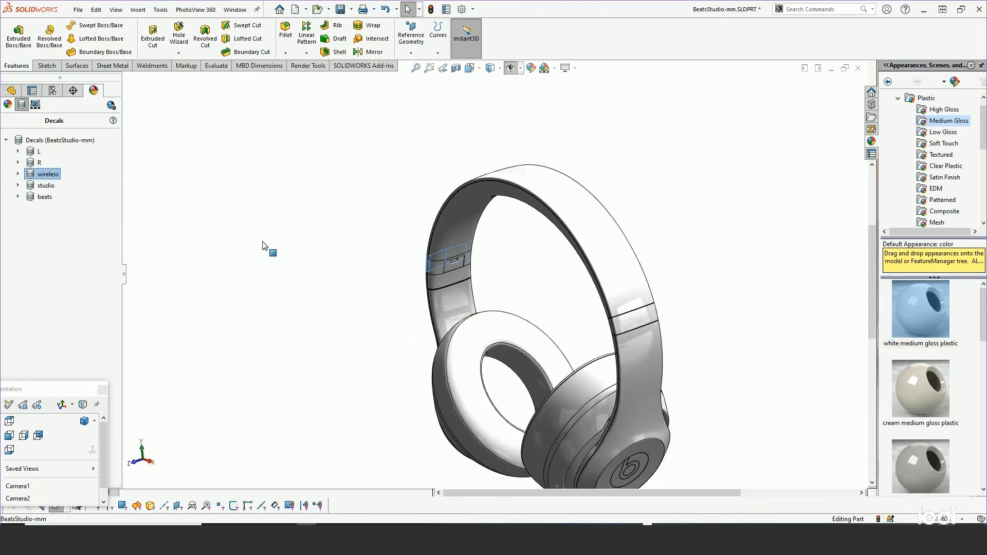
scroll(669, 344, "down", 4)
scroll(704, 329, "down", 3)
scroll(753, 323, "up", 6)
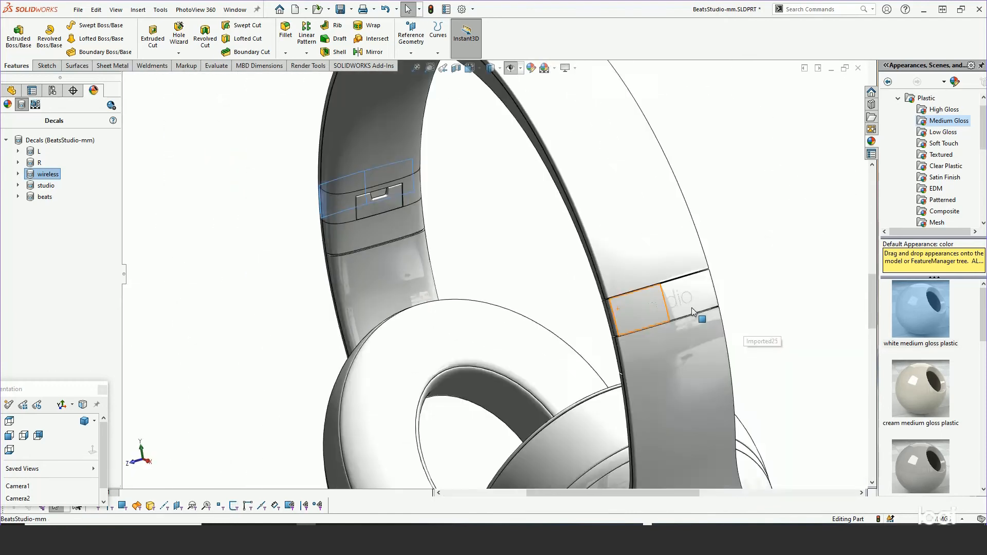
middle_click_drag(521, 203, 535, 332)
scroll(469, 282, "down", 3)
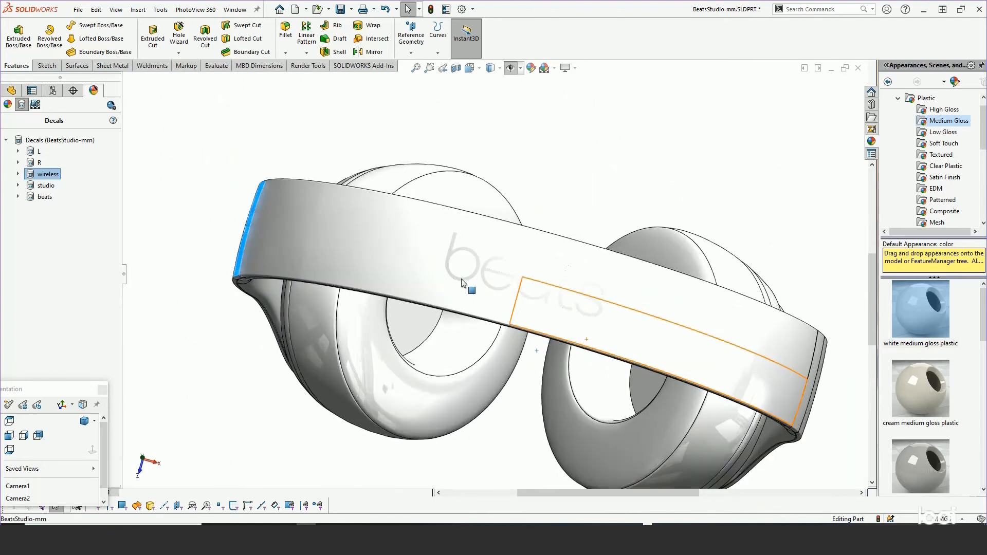
middle_click_drag(471, 251, 456, 150)
scroll(514, 216, "up", 5)
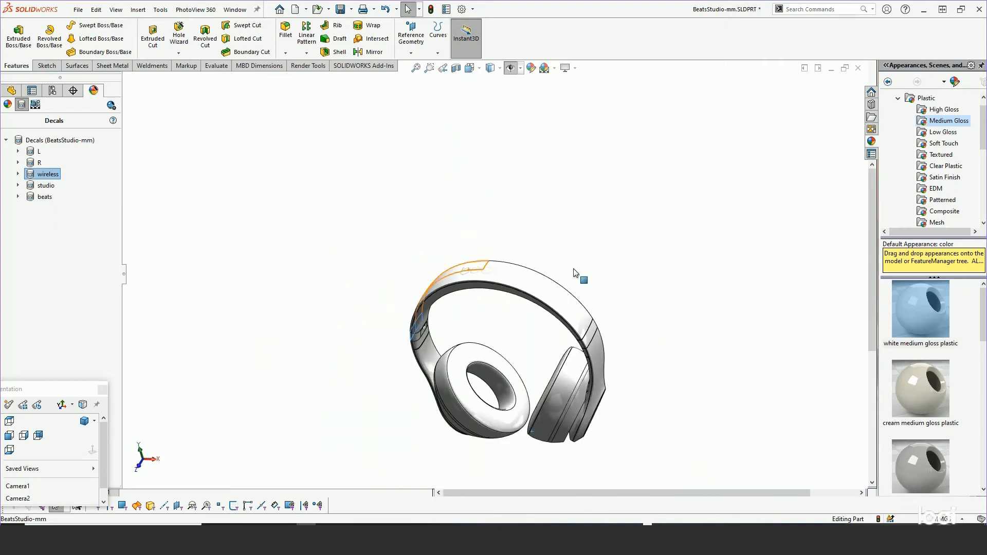
left_click(597, 277)
middle_click_drag(596, 277, 628, 299)
scroll(616, 367, "up", 2)
middle_click_drag(582, 364, 490, 354)
scroll(585, 379, "down", 3)
scroll(582, 378, "down", 1)
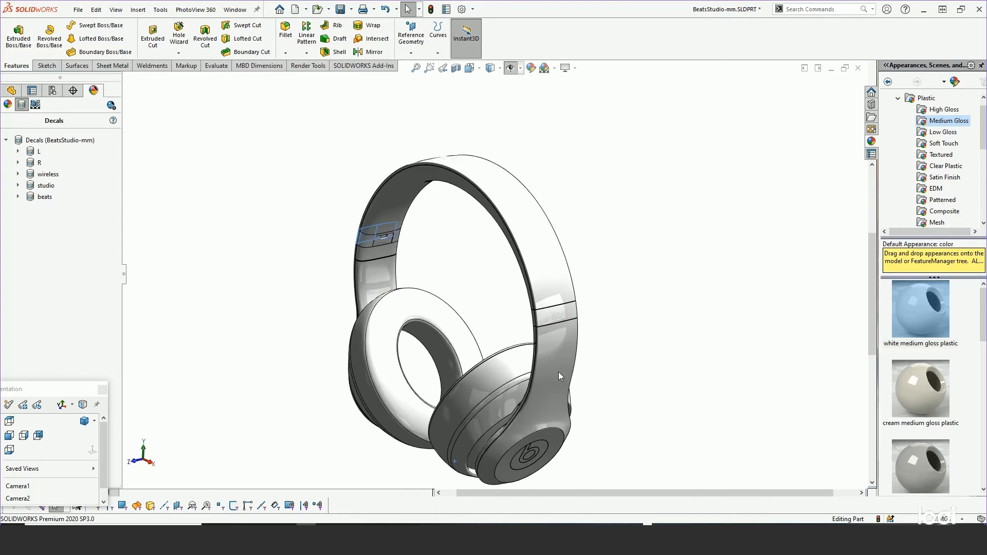
middle_click_drag(558, 372, 569, 389)
scroll(568, 389, "up", 2)
scroll(437, 373, "down", 1)
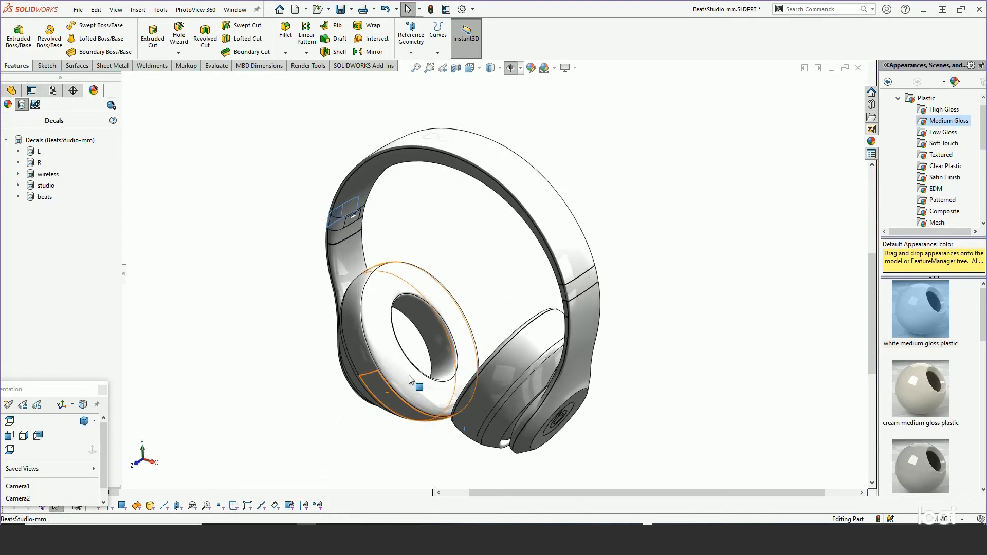
scroll(419, 381, "down", 2)
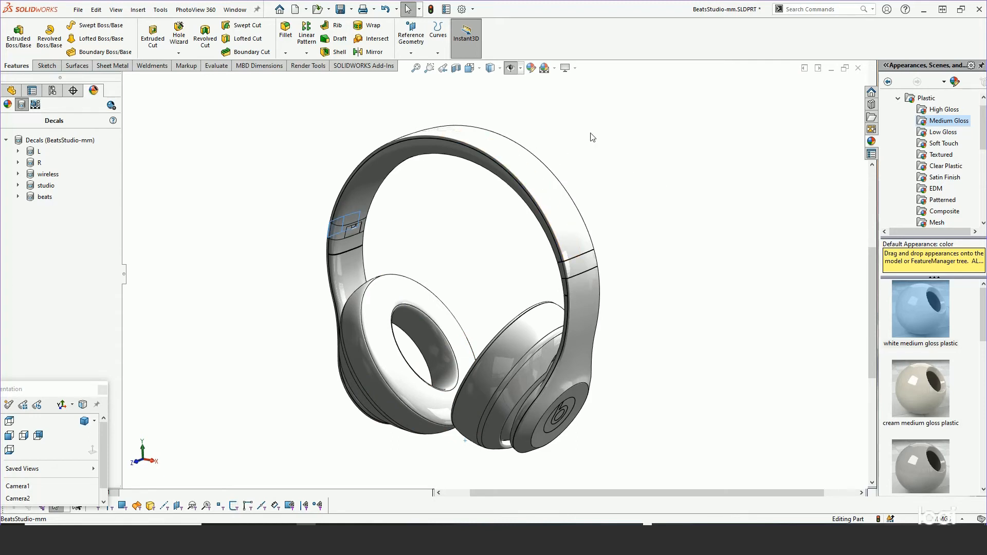
Apply the earthenware appearance from the Stone > Stoneware appearance library to the entire headphone part.
left_click(898, 98)
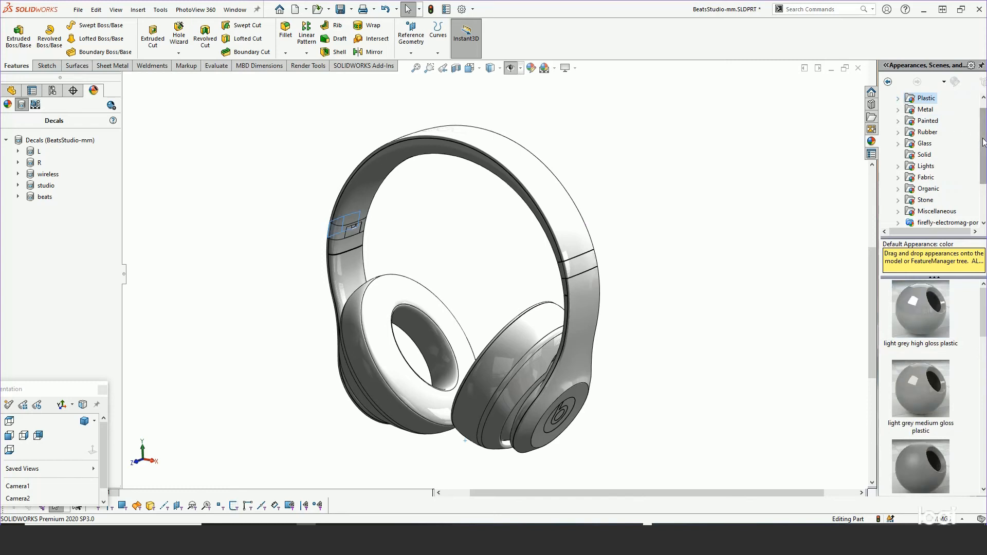
left_click_drag(985, 142, 984, 180)
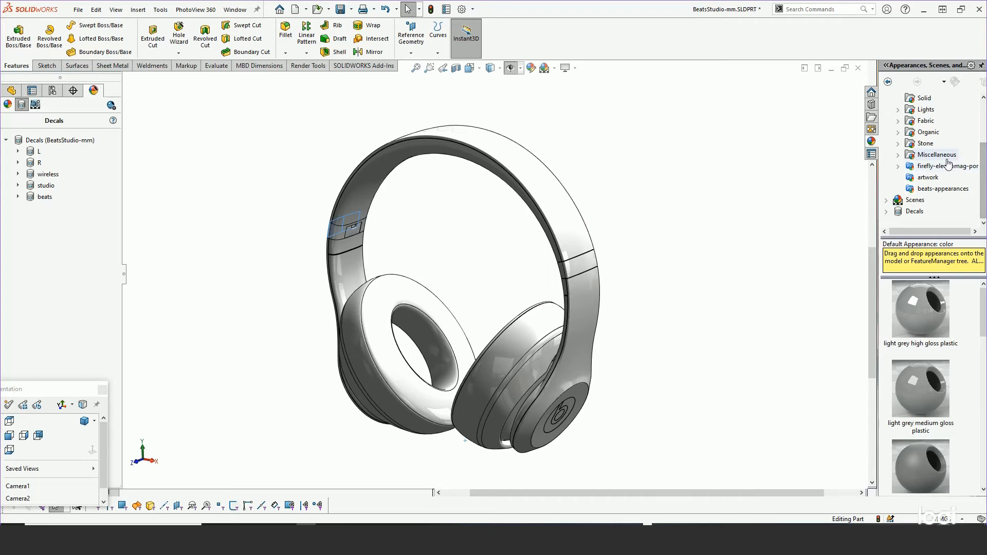
left_click(899, 133)
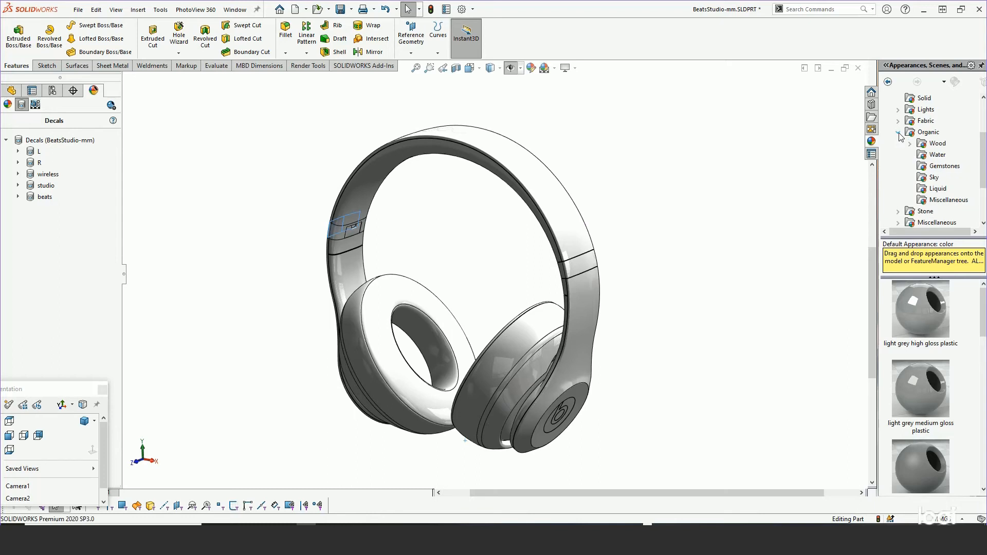
left_click(898, 211)
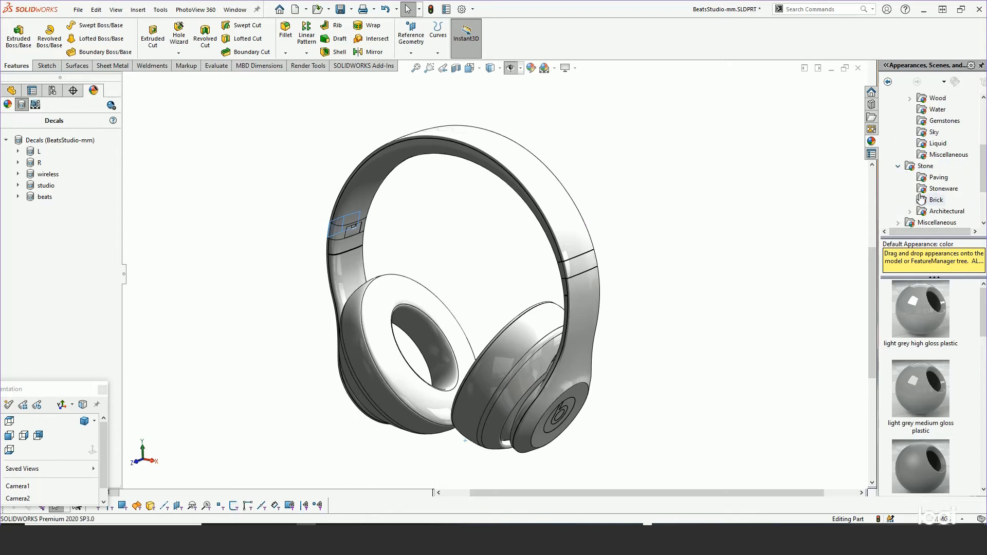
left_click(942, 189)
left_click_drag(983, 330, 978, 418)
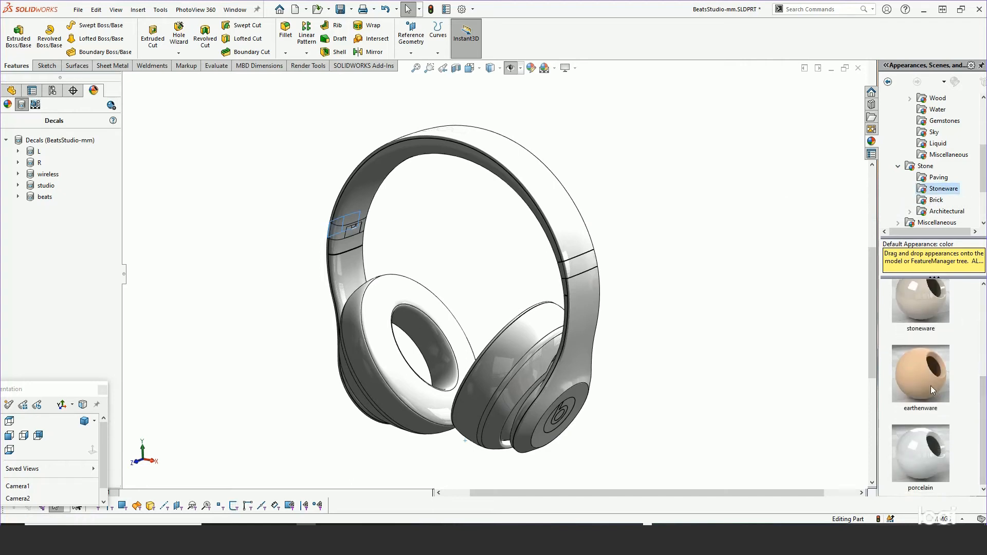
left_click_drag(928, 382, 551, 205)
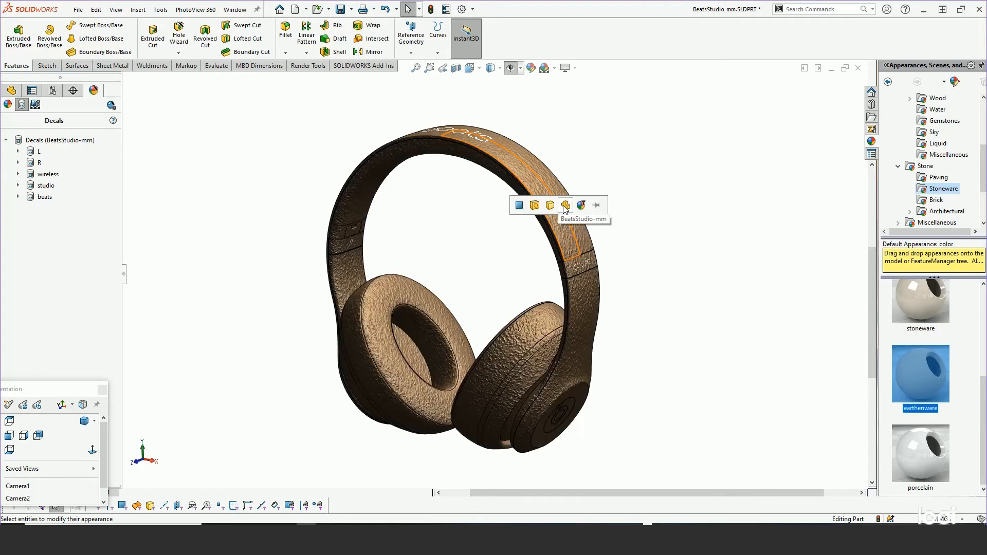
left_click(565, 206)
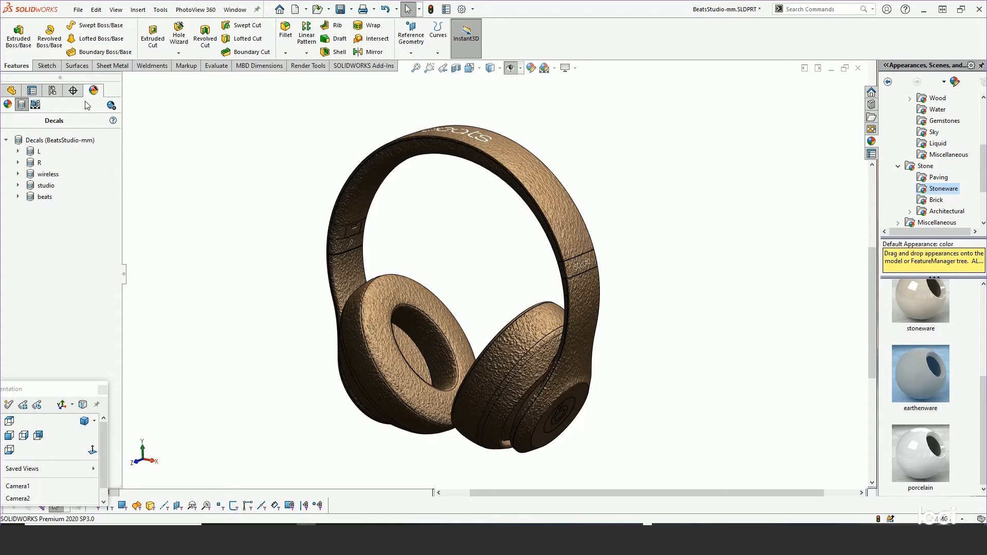
Edit the part's earthenware appearance and set its surface finish to From file.
left_click(10, 91)
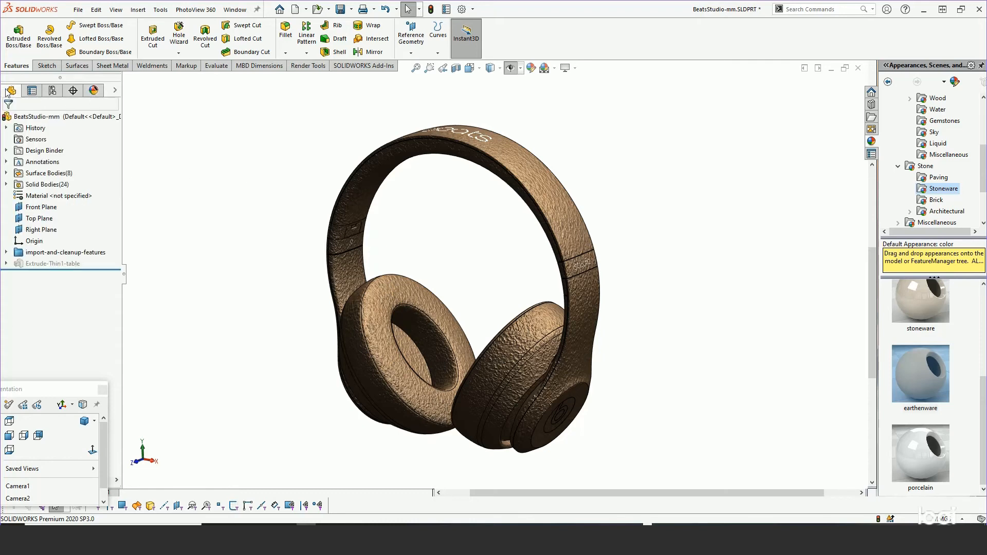
left_click(93, 91)
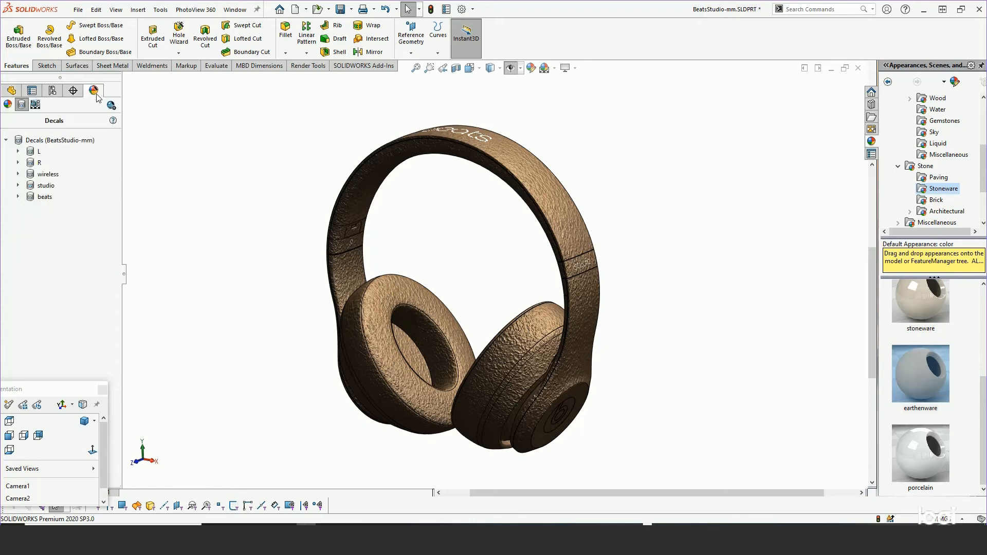
left_click(8, 104)
right_click(34, 152)
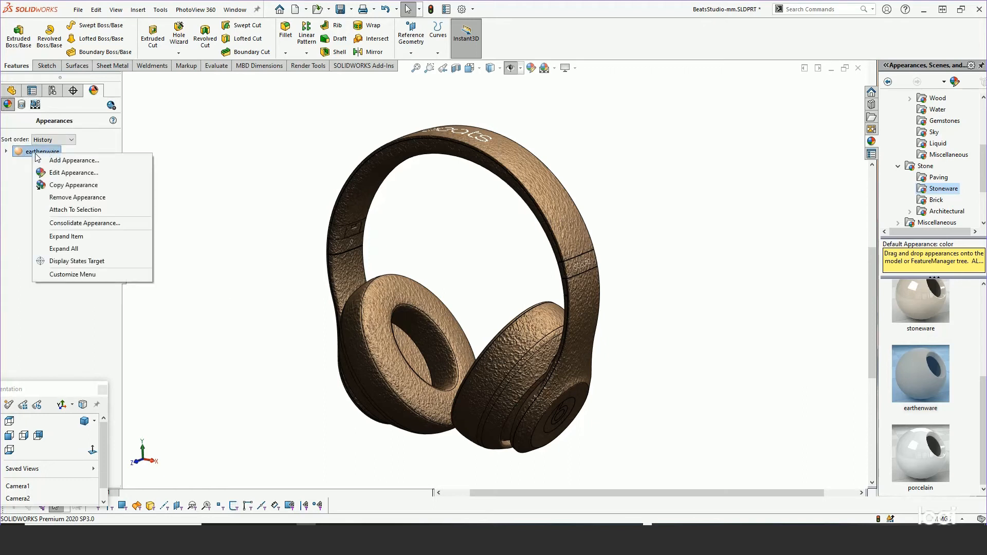
left_click(57, 173)
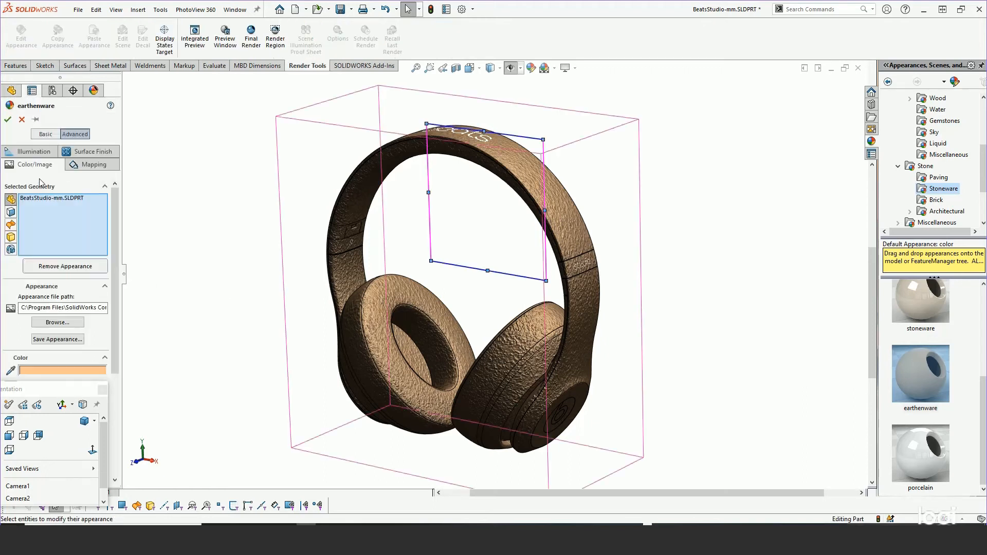
left_click(77, 153)
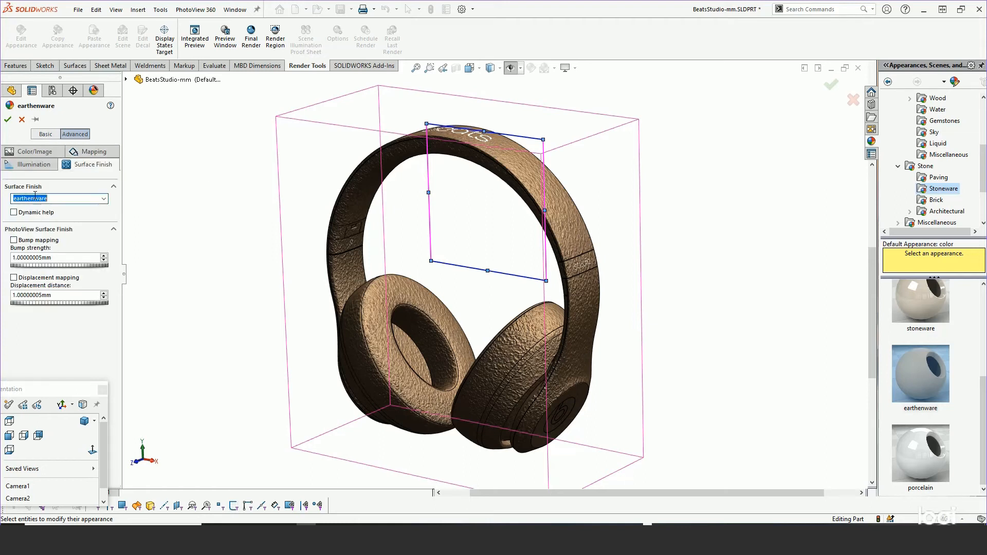
left_click(104, 200)
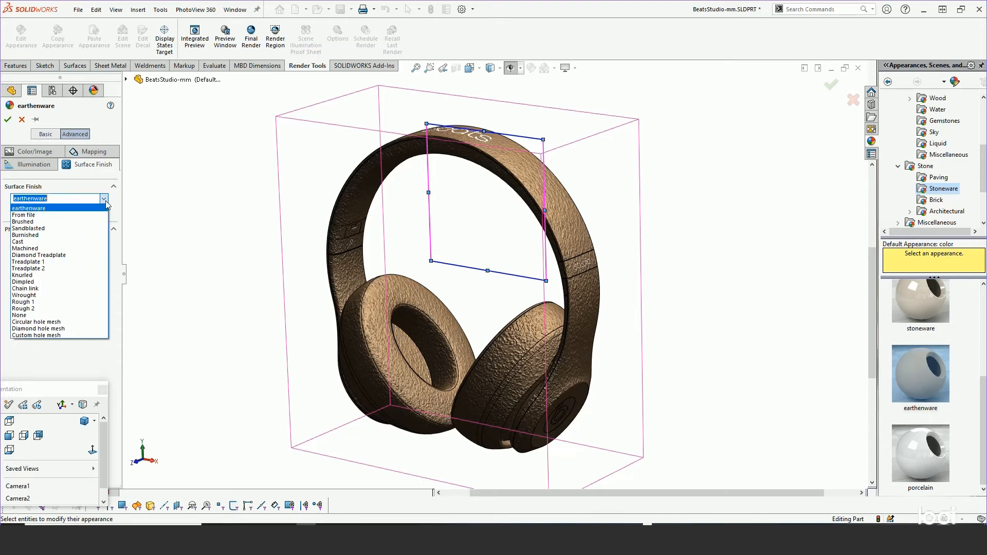
left_click(48, 215)
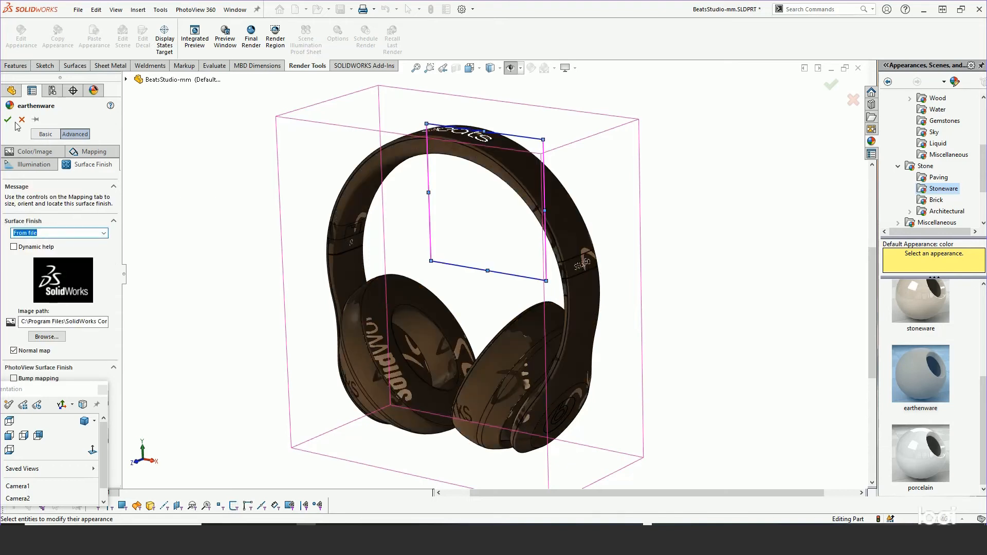
Set the earthenware appearance's surface finish to None and accept the appearance.
left_click(102, 235)
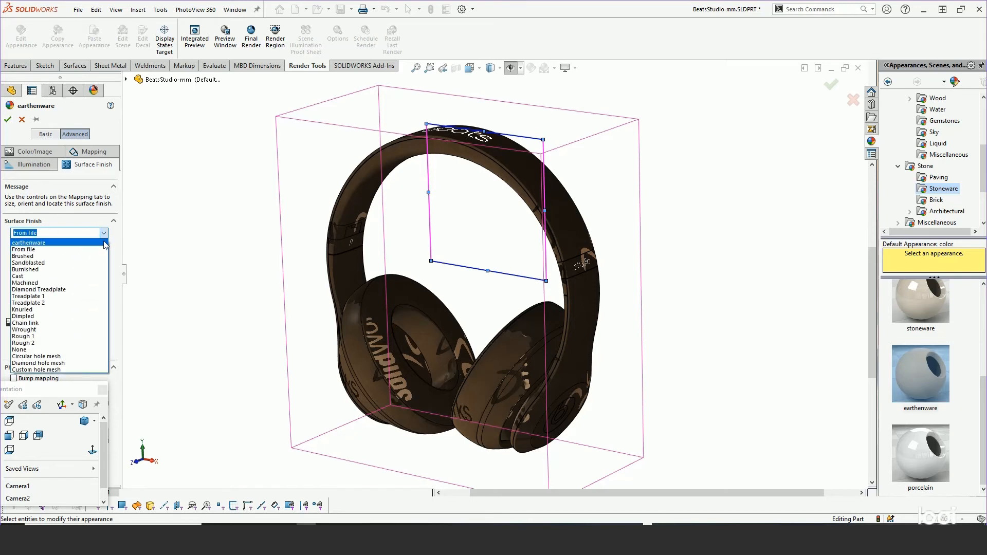
left_click(52, 350)
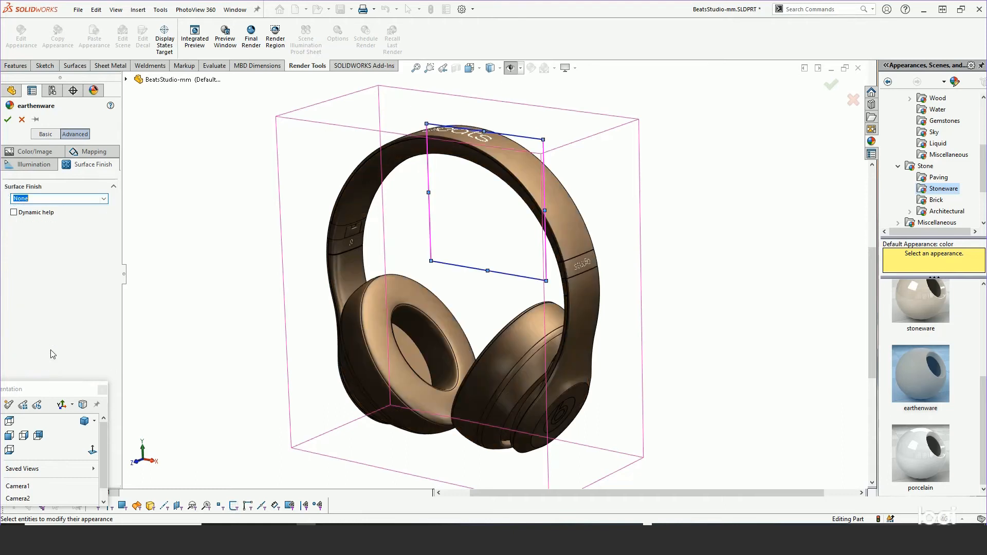
left_click(8, 119)
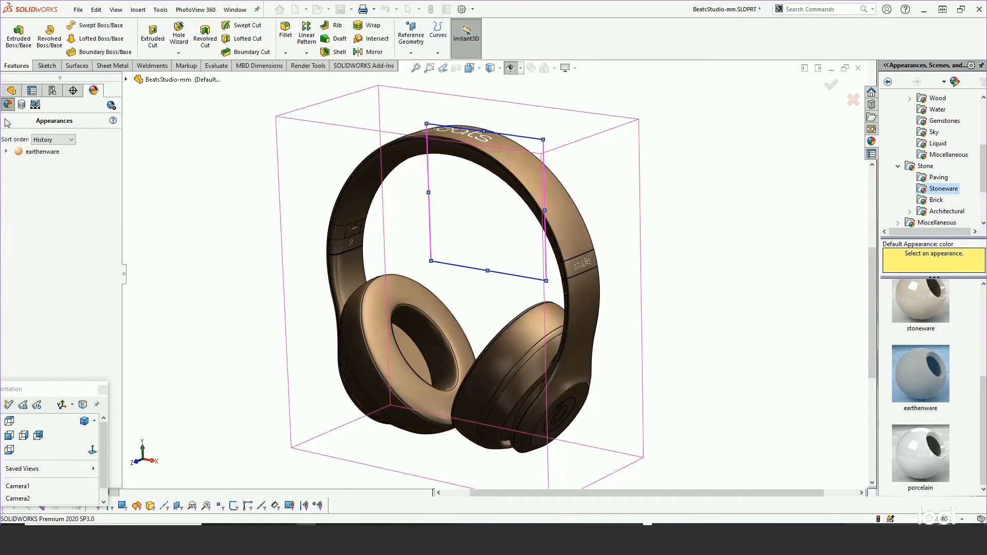
Unsuppress the Extrude-Thin1-table feature and view the headphones together with the table surface.
mouse_move(481, 261)
middle_mouse_down()
mouse_move(489, 190)
mouse_move(467, 267)
mouse_move(493, 300)
mouse_move(509, 256)
mouse_move(462, 209)
mouse_move(511, 176)
mouse_move(489, 280)
mouse_move(495, 194)
mouse_move(489, 271)
middle_mouse_up()
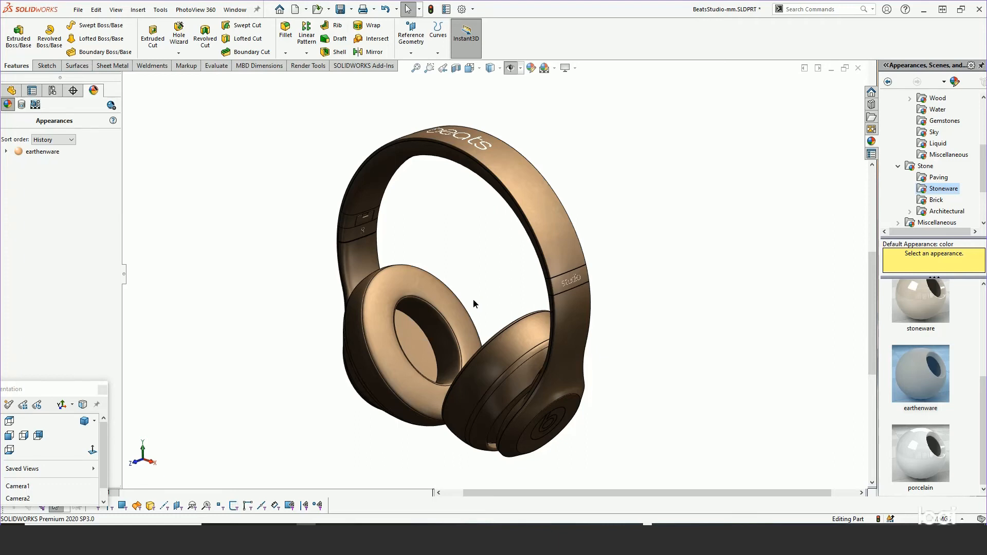
middle_click_drag(472, 303, 508, 149)
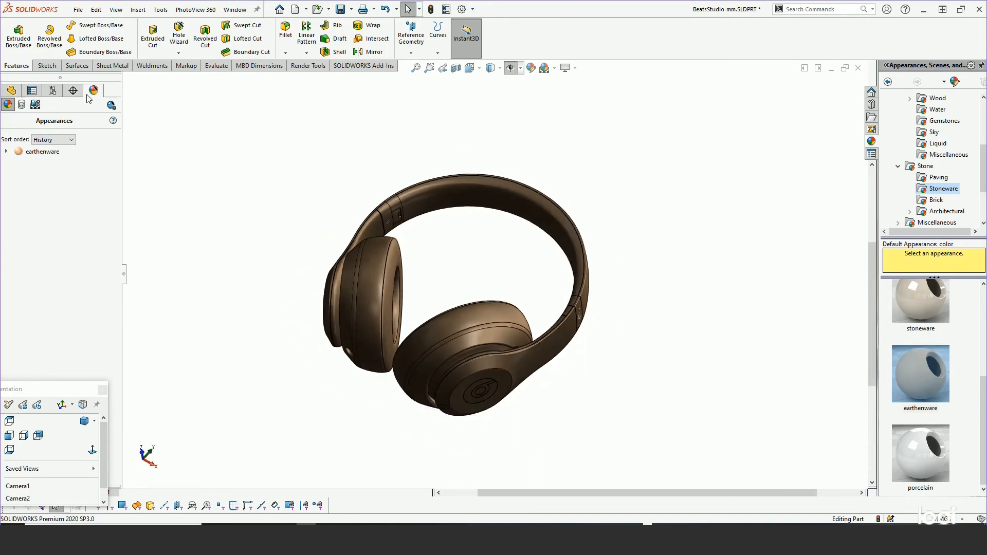
left_click(10, 91)
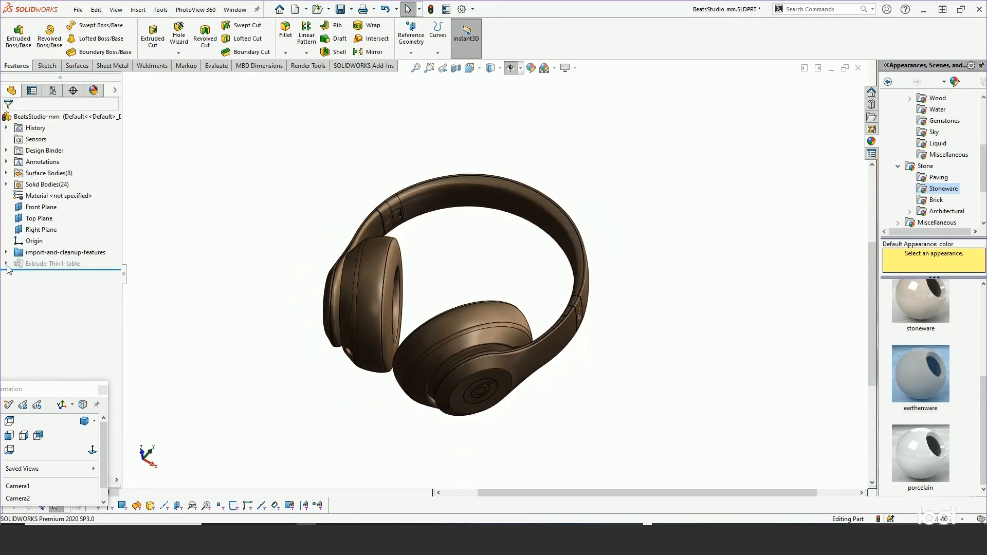
left_click(50, 264)
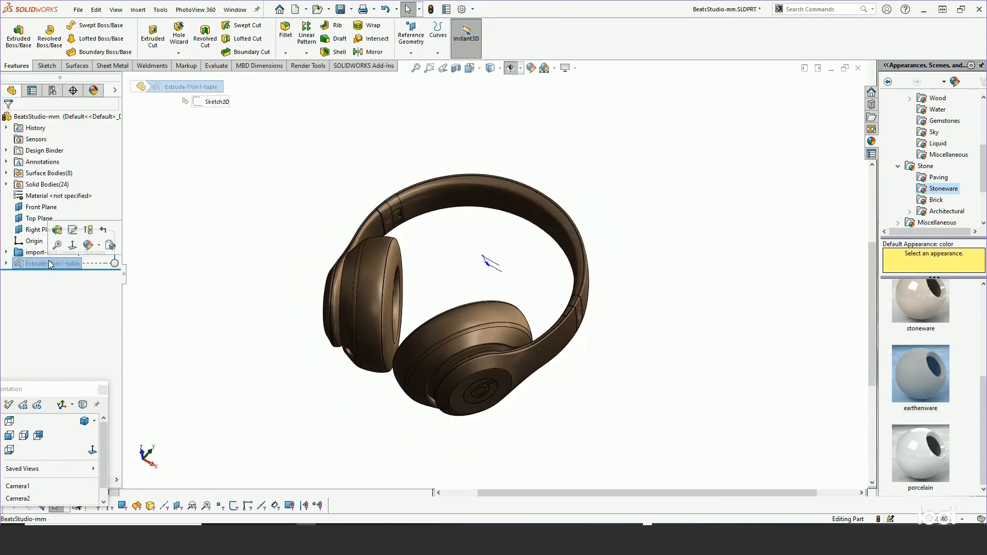
left_click(89, 231)
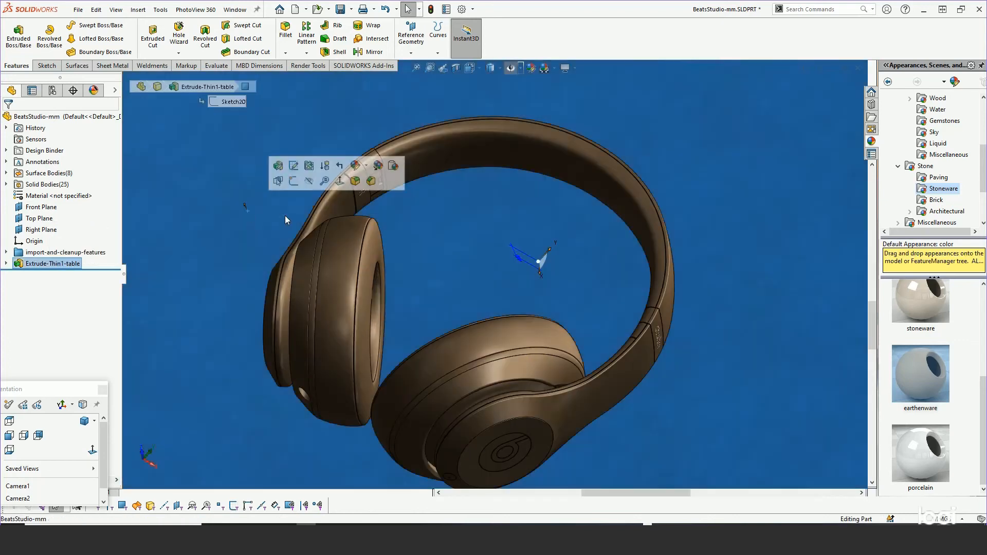
scroll(484, 267, "up", 4)
scroll(490, 230, "up", 1)
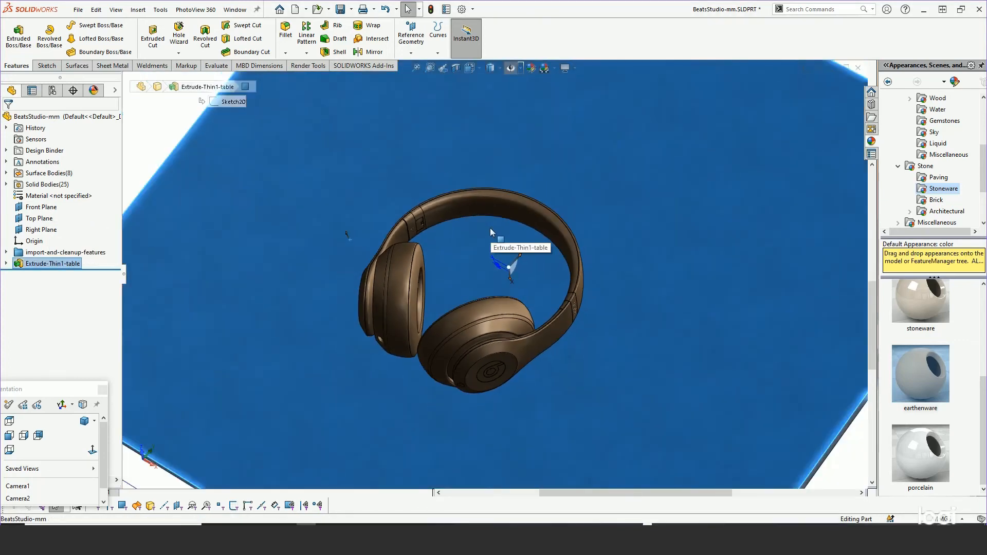
middle_click_drag(490, 230, 533, 249)
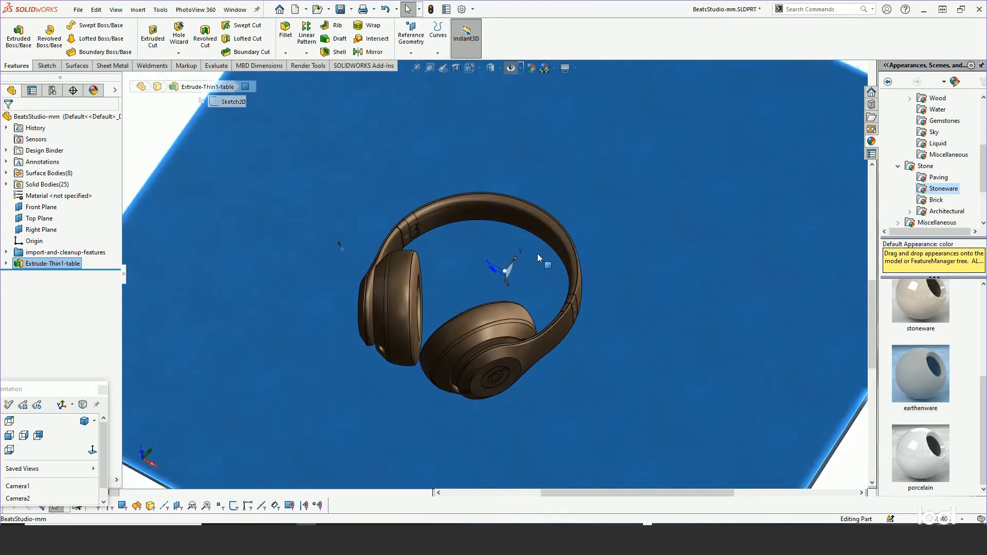
scroll(542, 282, "down", 2)
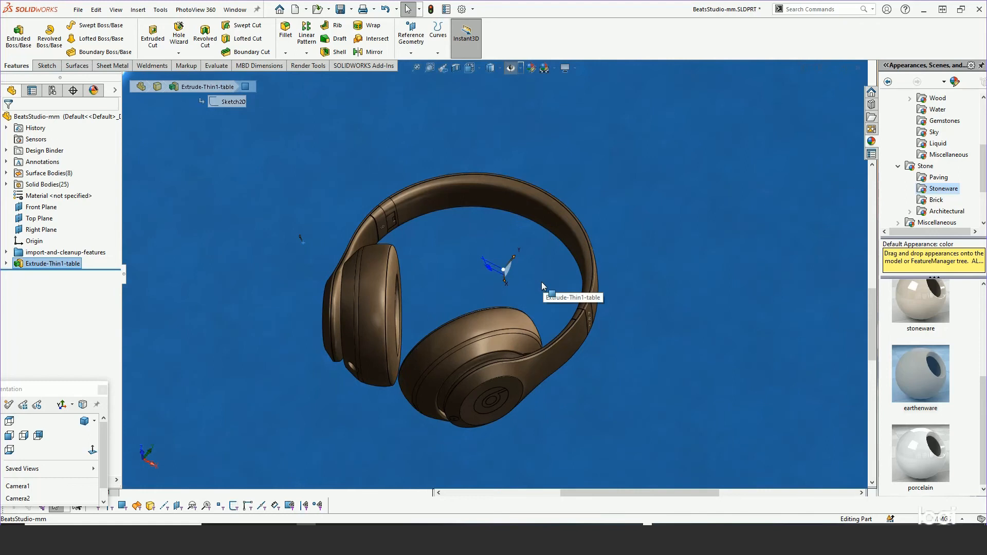
scroll(541, 281, "up", 3)
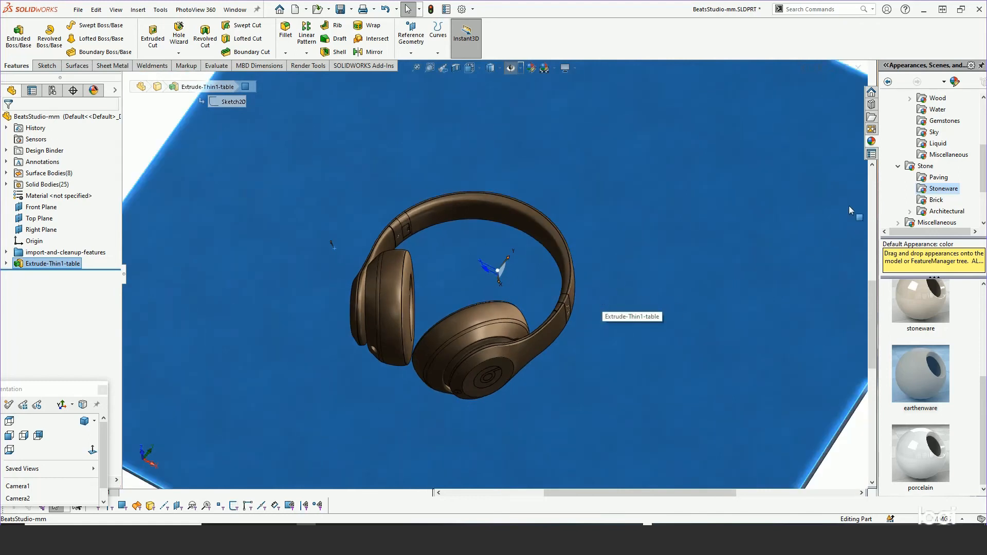
Apply the 3 Point Beige scene from Basic Scenes and set the background appearance to use the document scene.
left_click_drag(985, 163, 982, 116)
left_click(887, 98)
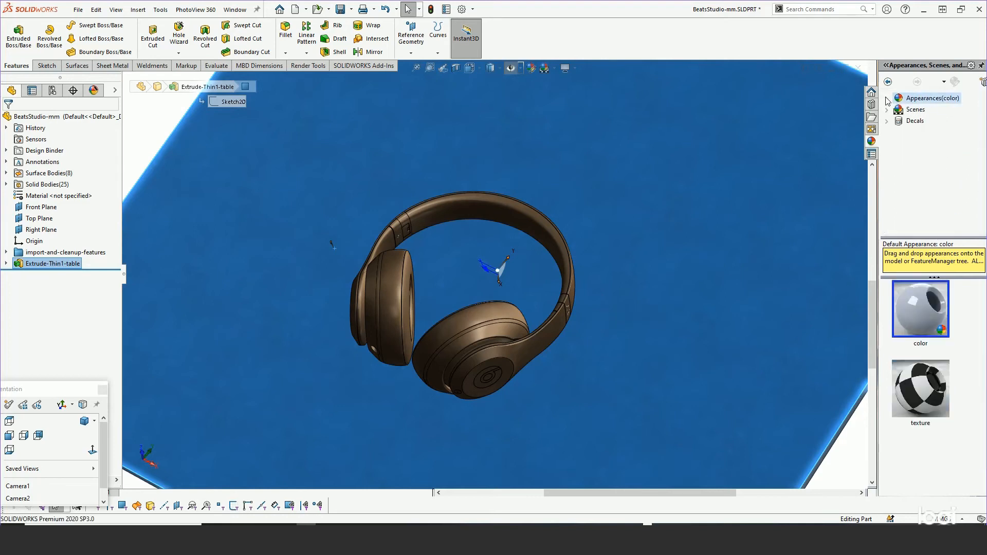
left_click(887, 109)
left_click(926, 122)
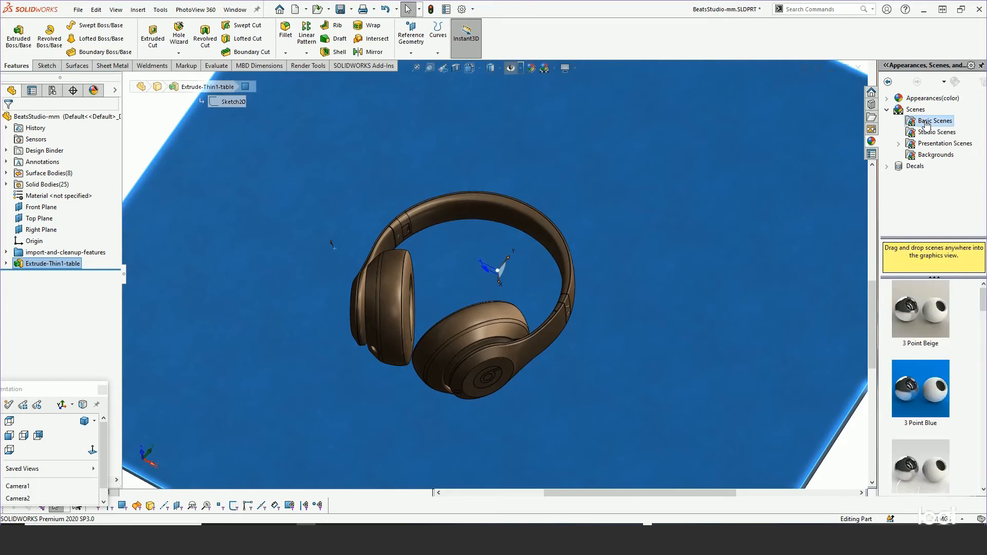
left_click_drag(919, 322, 834, 442)
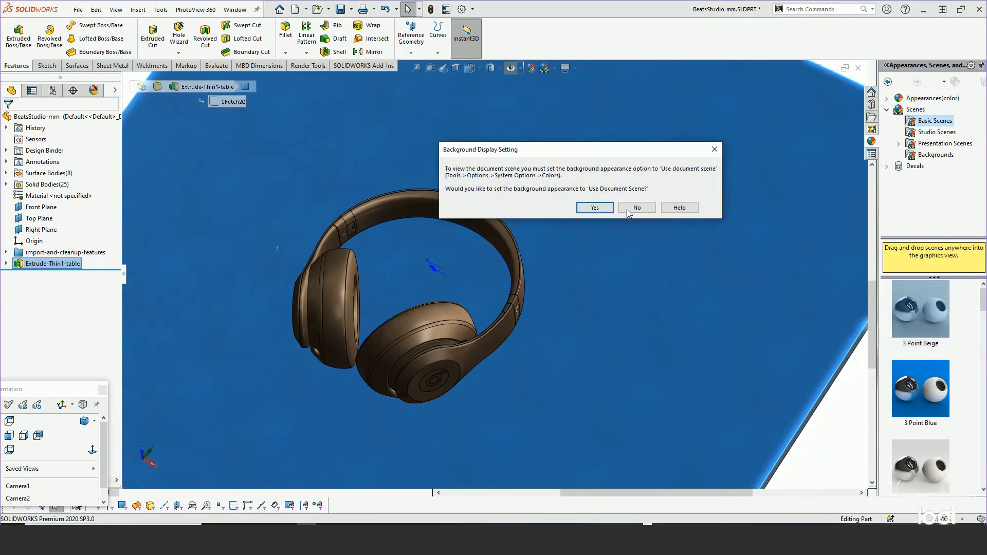
left_click(586, 209)
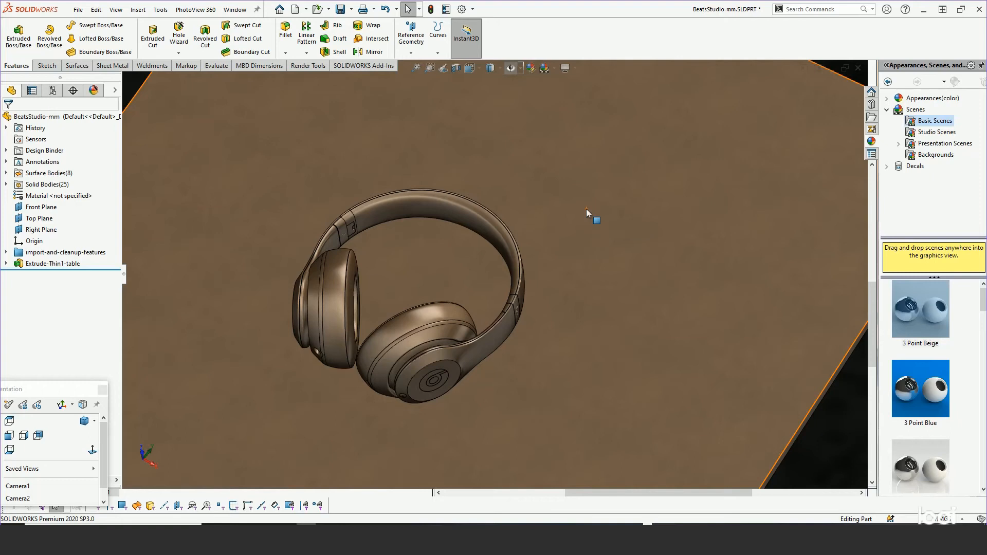
Try the Backdrop - Lightbox Studio and Office Space basic scenes on the model.
left_click_drag(982, 304, 982, 369)
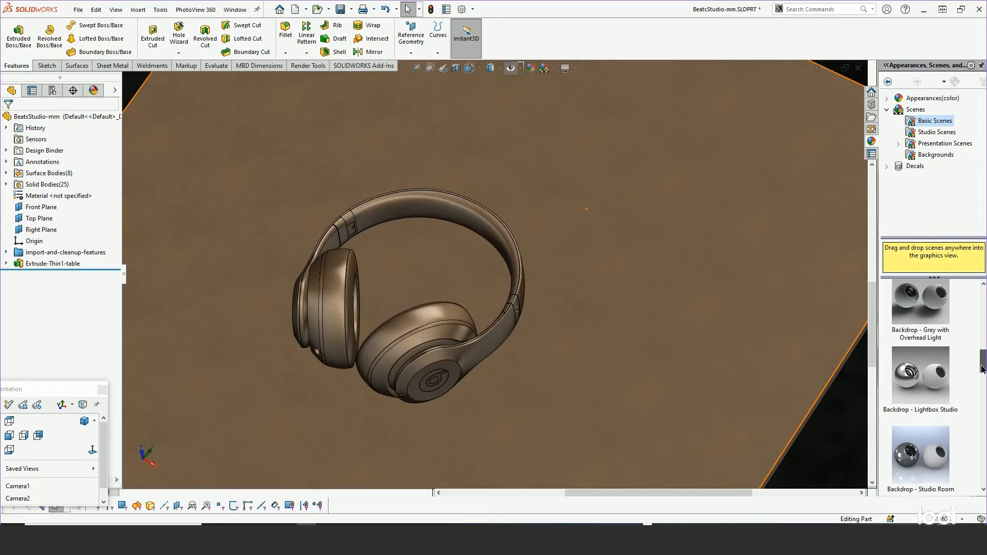
left_click_drag(982, 368, 982, 368)
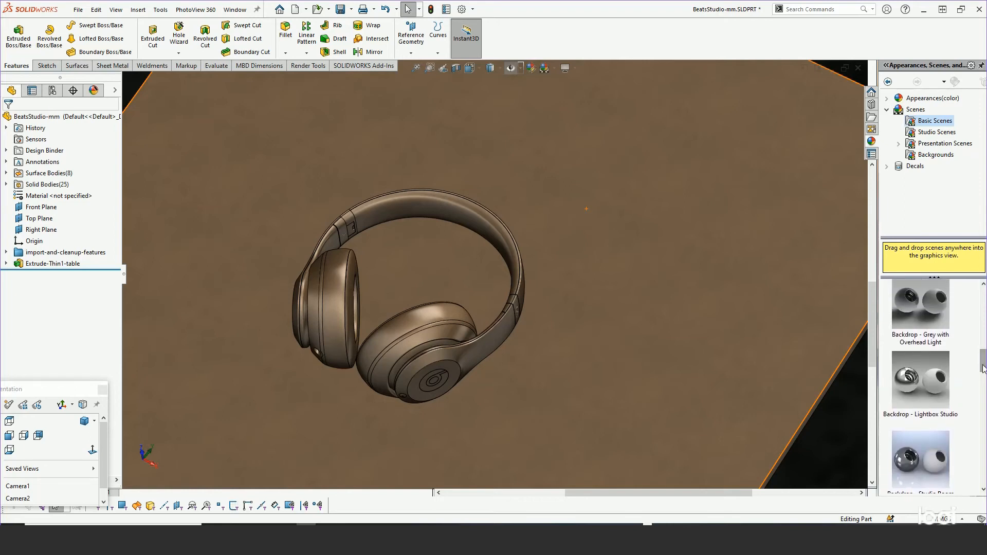
left_click_drag(982, 372, 982, 375)
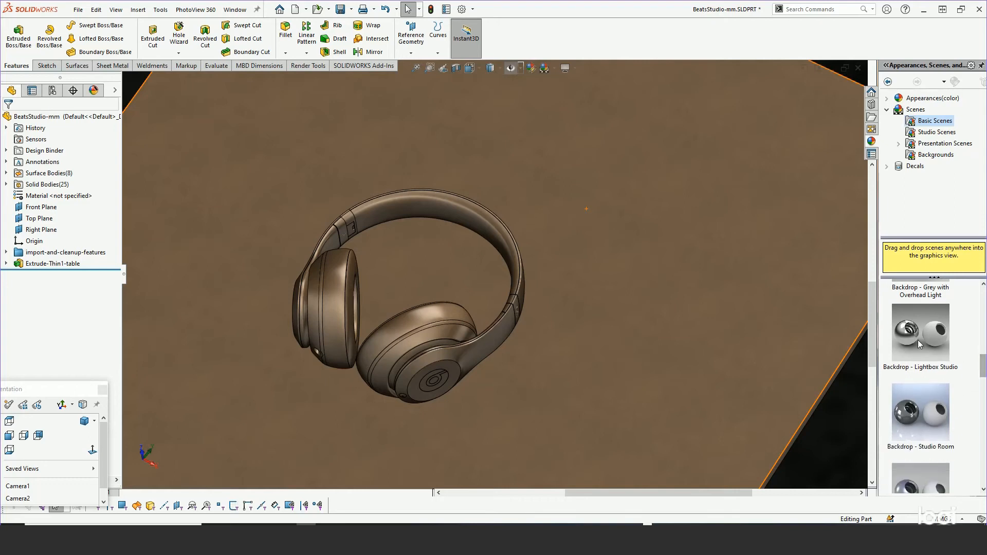
left_click_drag(920, 346, 852, 408)
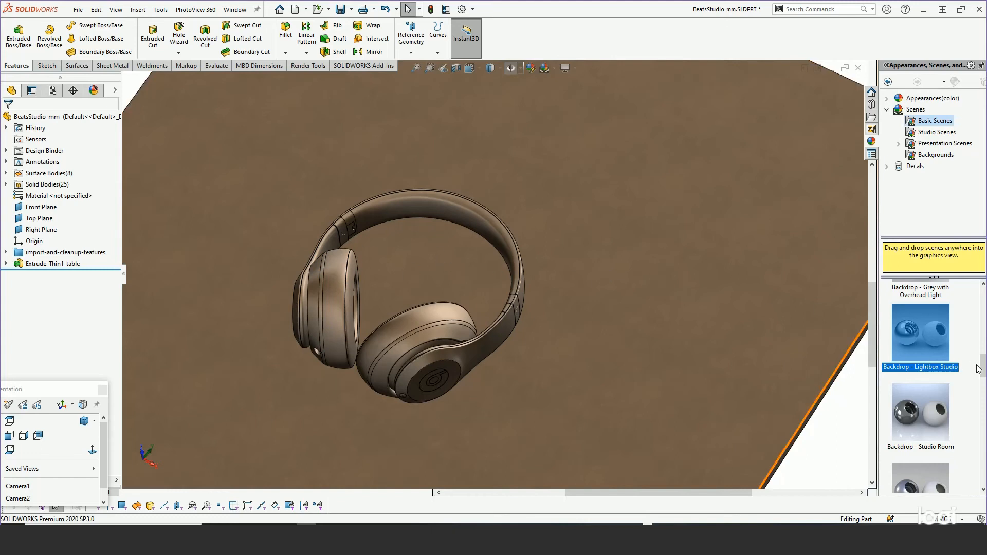
left_click_drag(978, 369, 980, 455)
left_click_drag(921, 427, 788, 394)
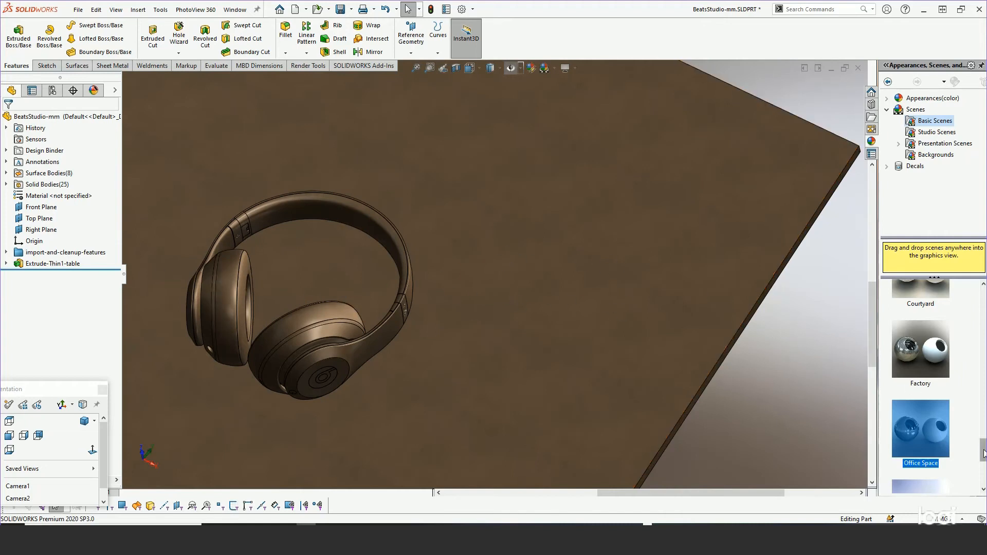
Apply the Rooftop scene from Basic Scenes and examine its lighting on the headphones and table.
scroll(983, 459, "down", 1)
scroll(983, 459, "down", 1)
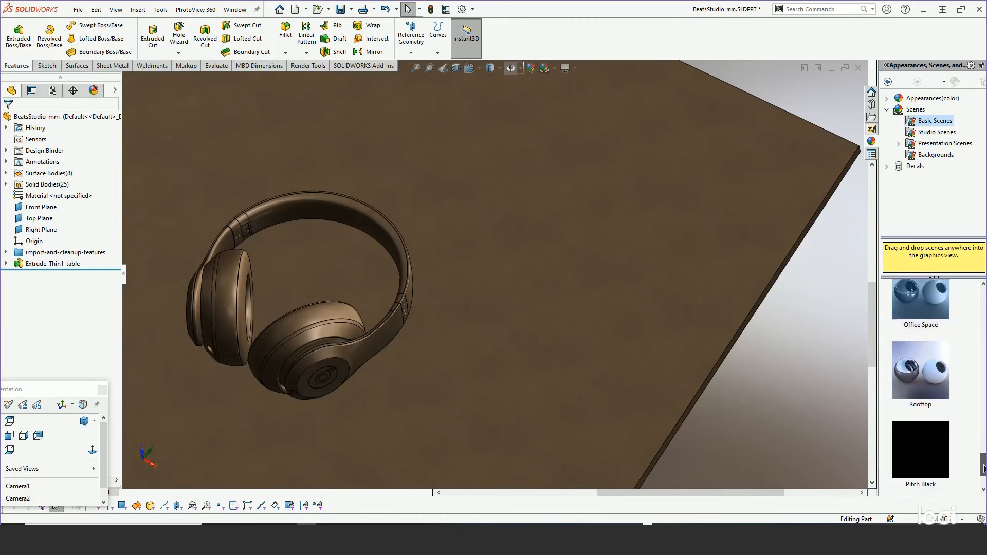
left_click_drag(930, 375, 802, 378)
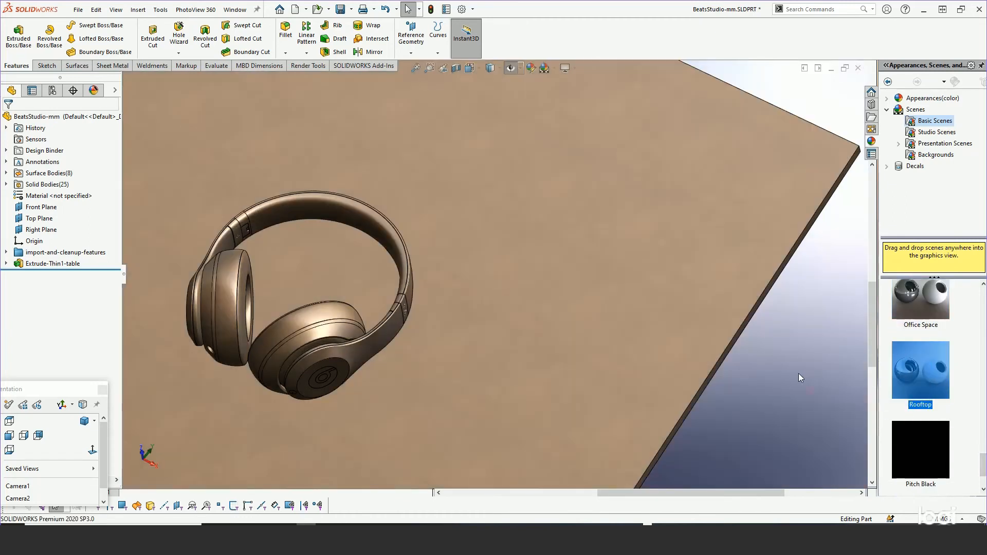
middle_click_drag(531, 305, 539, 229)
scroll(539, 230, "up", 4)
scroll(280, 267, "down", 2)
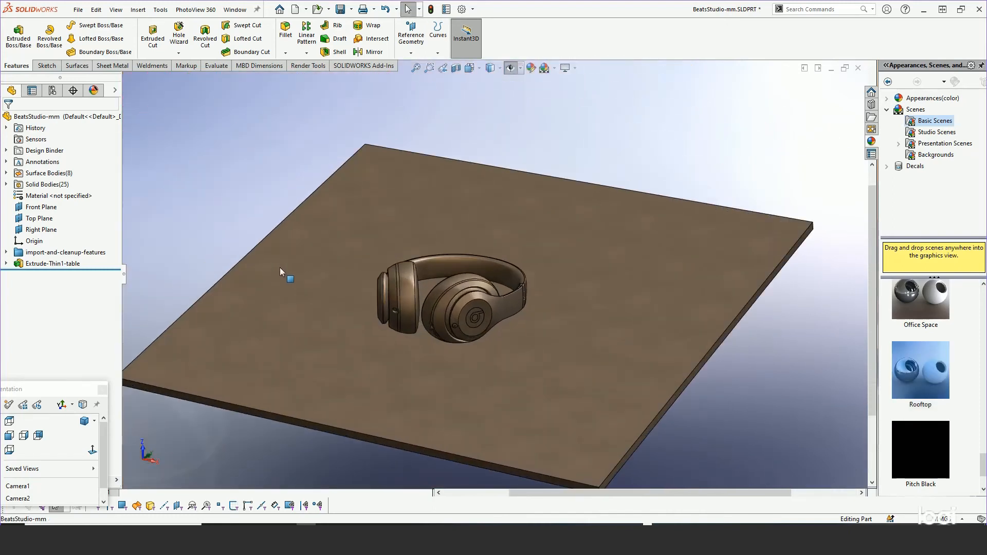
scroll(458, 257, "down", 3)
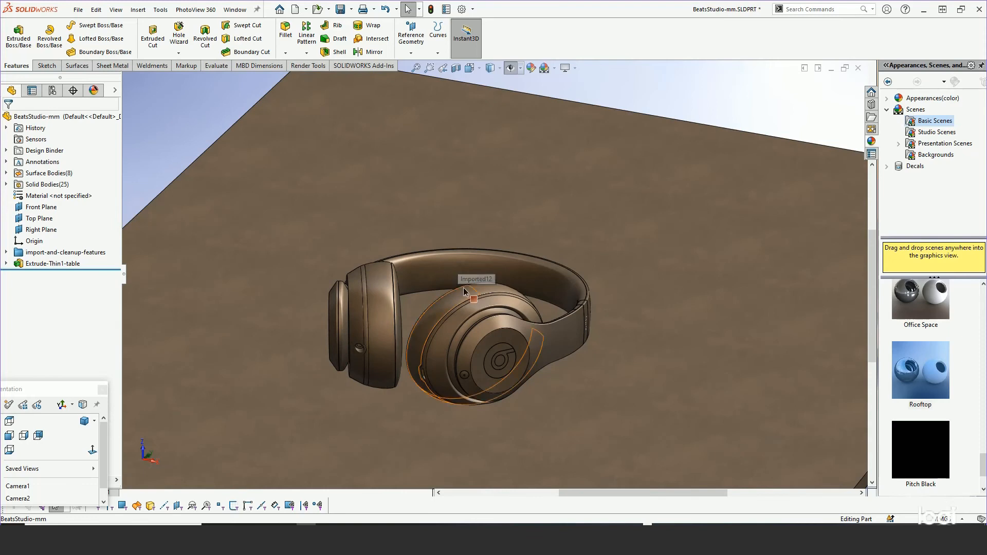
middle_click_drag(447, 298, 453, 335)
scroll(454, 335, "up", 3)
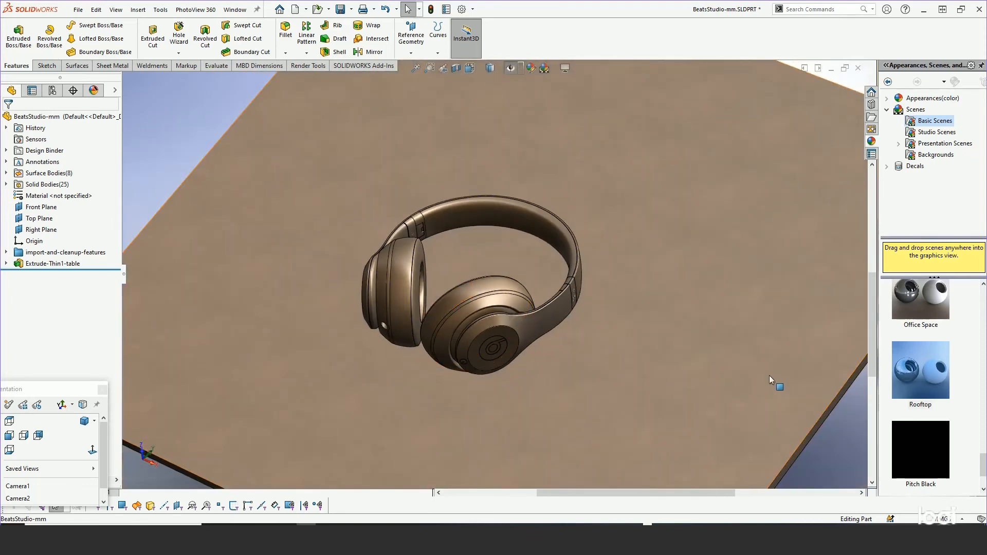
scroll(441, 272, "down", 2)
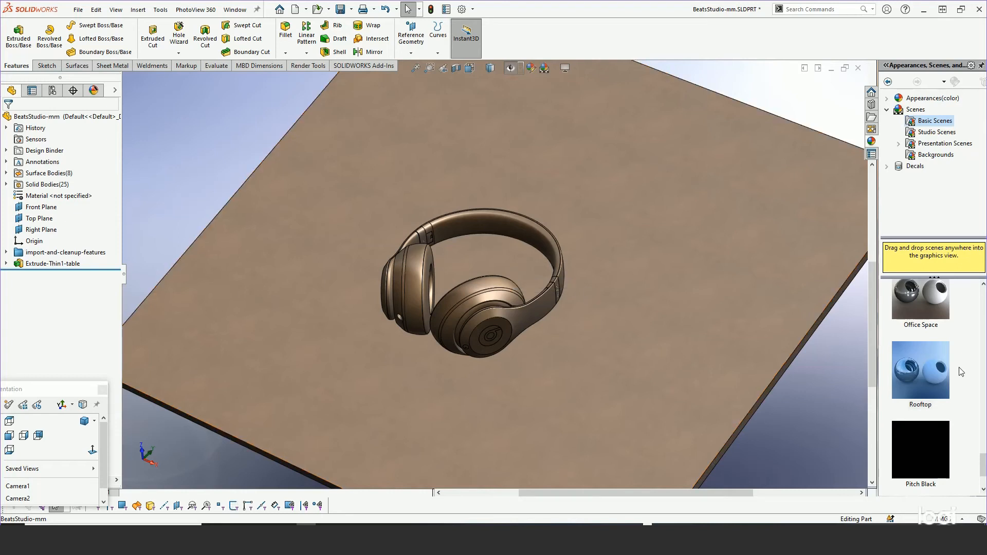
left_click_drag(920, 370, 835, 375)
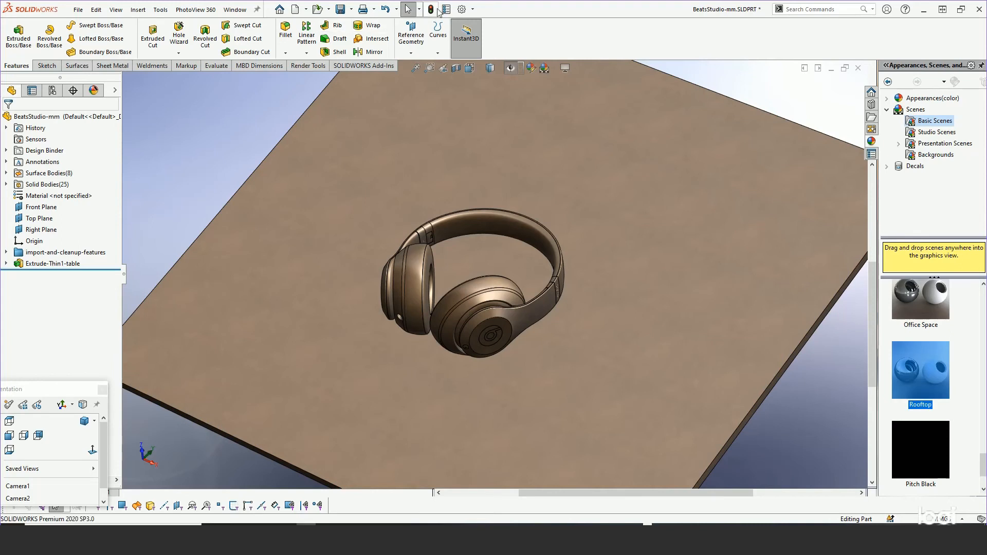
Set the background appearance in the system color options to Plain (Viewport Background color).
left_click(464, 9)
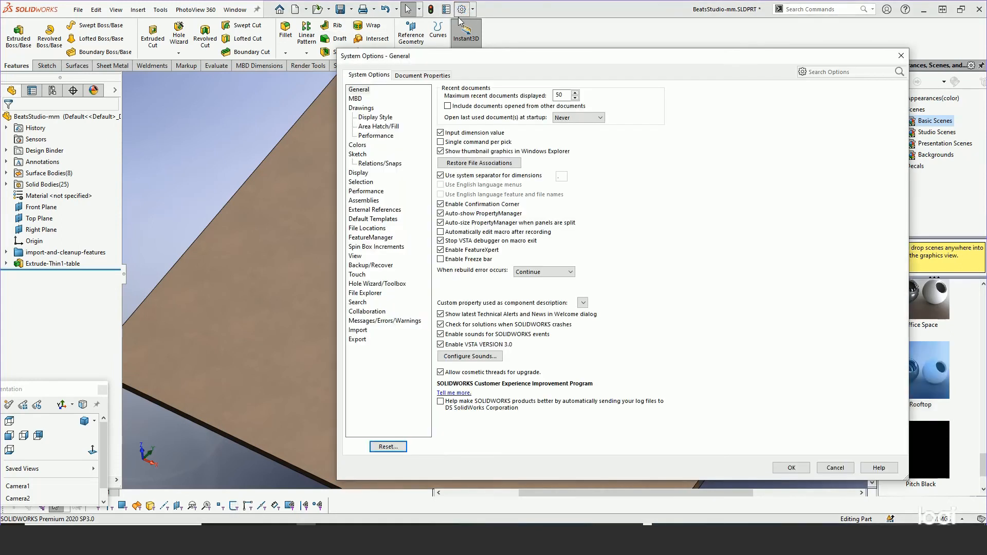
left_click(356, 147)
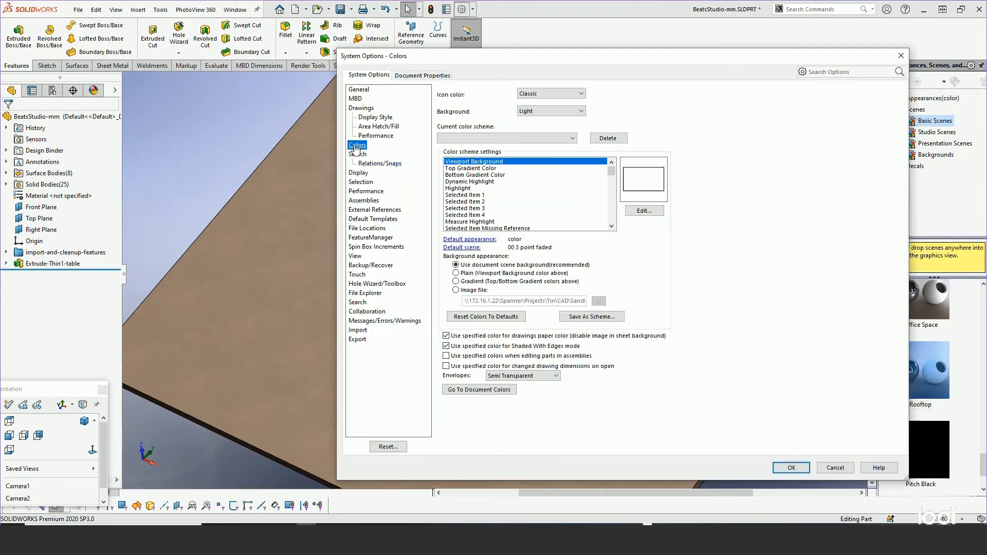
left_click(456, 274)
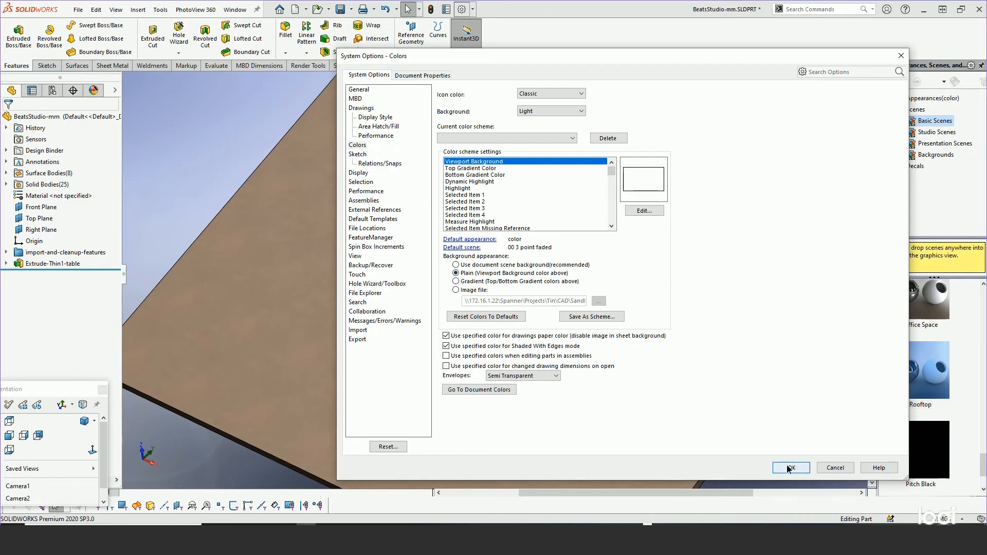
left_click(804, 468)
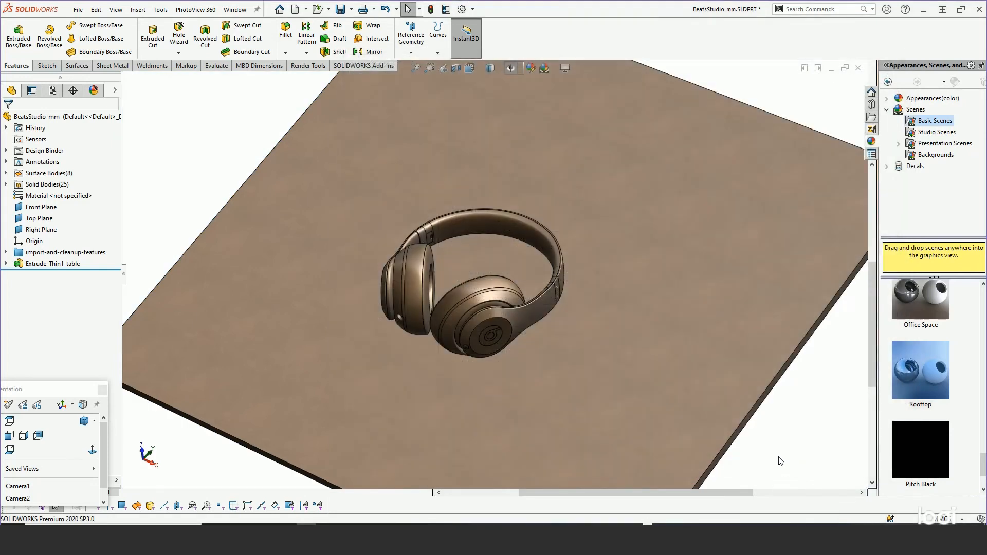
Turn on shadows in the graphics view and show the part's scene, lights and cameras.
left_click(570, 67)
left_click(568, 95)
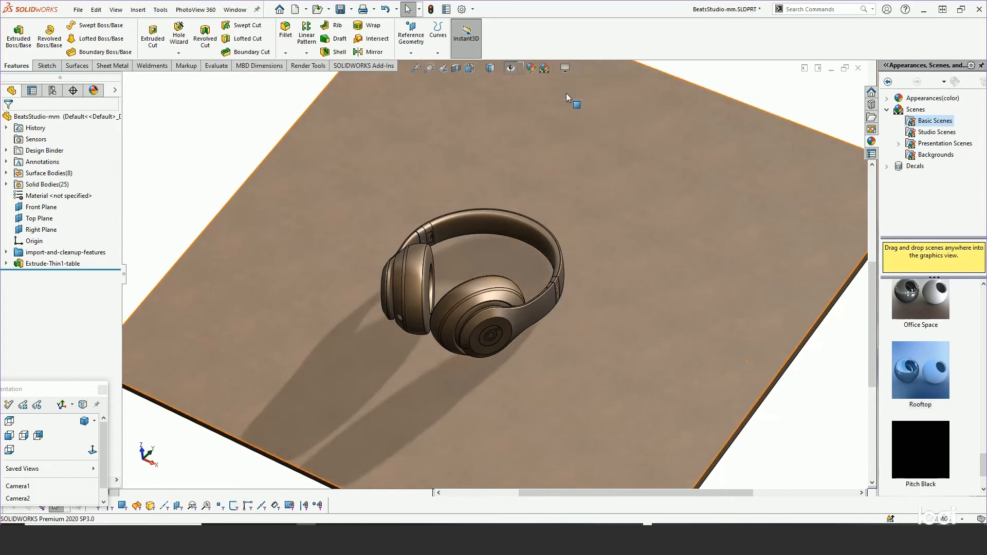
left_click(95, 92)
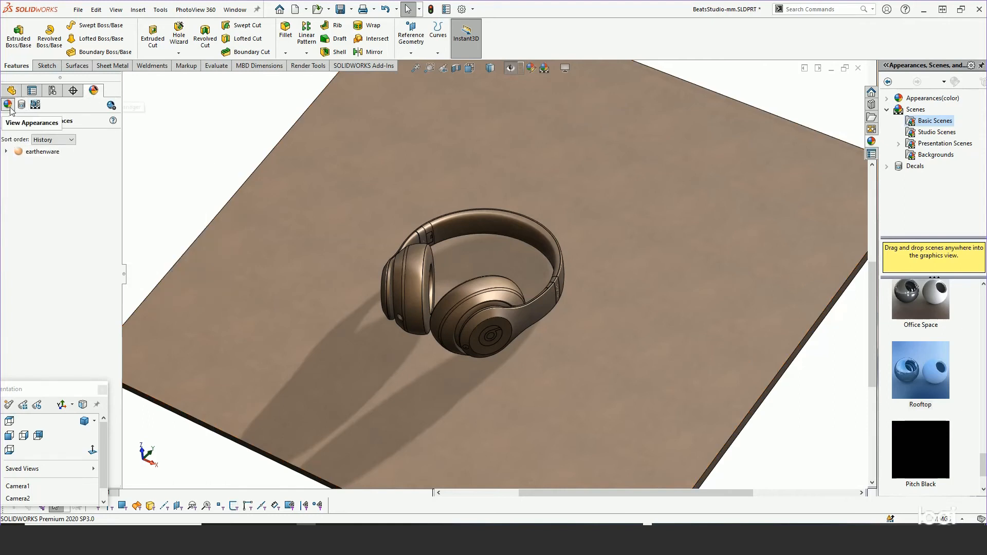
left_click(35, 105)
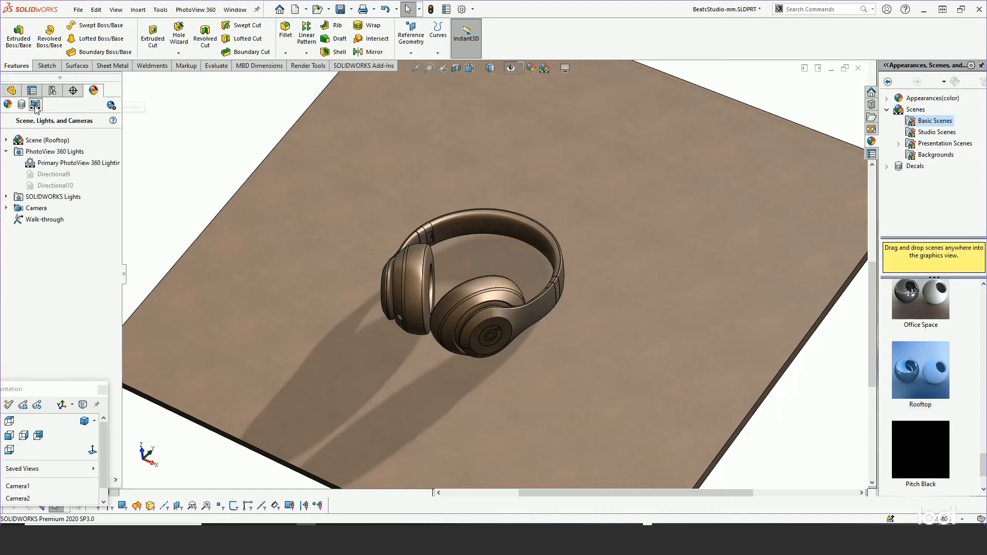
Open the Rooftop scene for editing, switching the background appearance to the document scene and clearing the Orientation dialog off the scene settings.
right_click(41, 141)
left_click(64, 144)
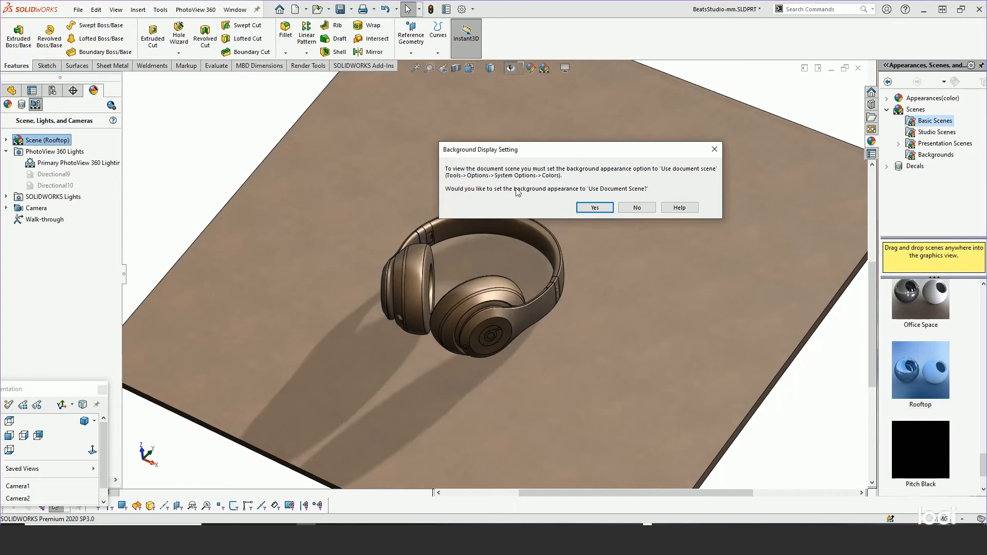
left_click(594, 208)
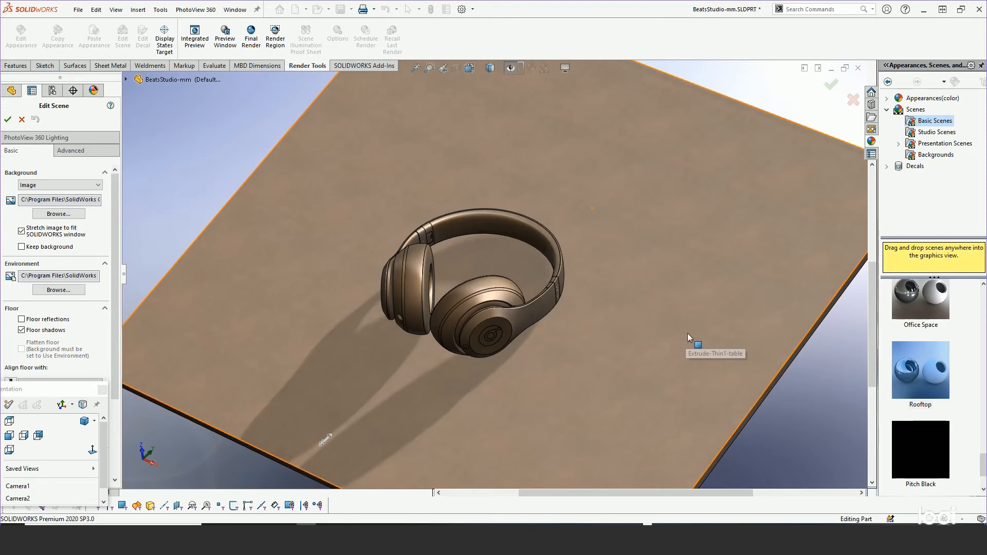
mouse_move(687, 333)
middle_mouse_down()
mouse_move(704, 294)
mouse_move(684, 260)
mouse_move(685, 322)
middle_mouse_up()
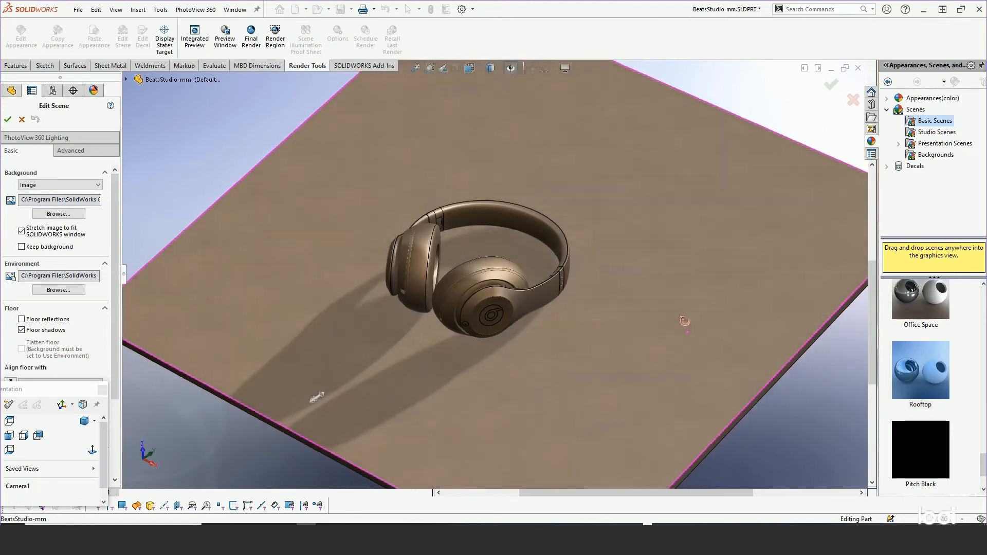
scroll(687, 329, "down", 3)
scroll(517, 282, "down", 1)
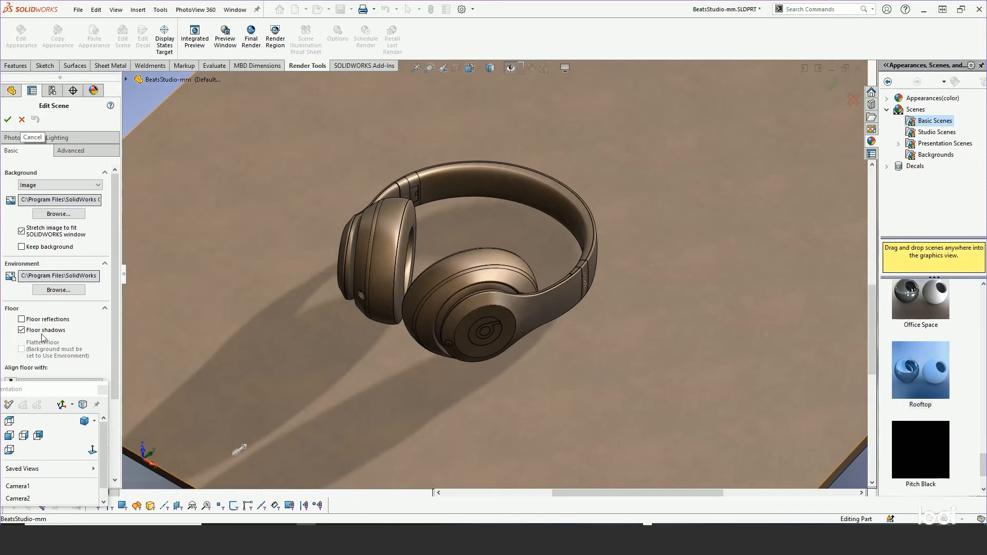
left_click_drag(59, 390, 215, 486)
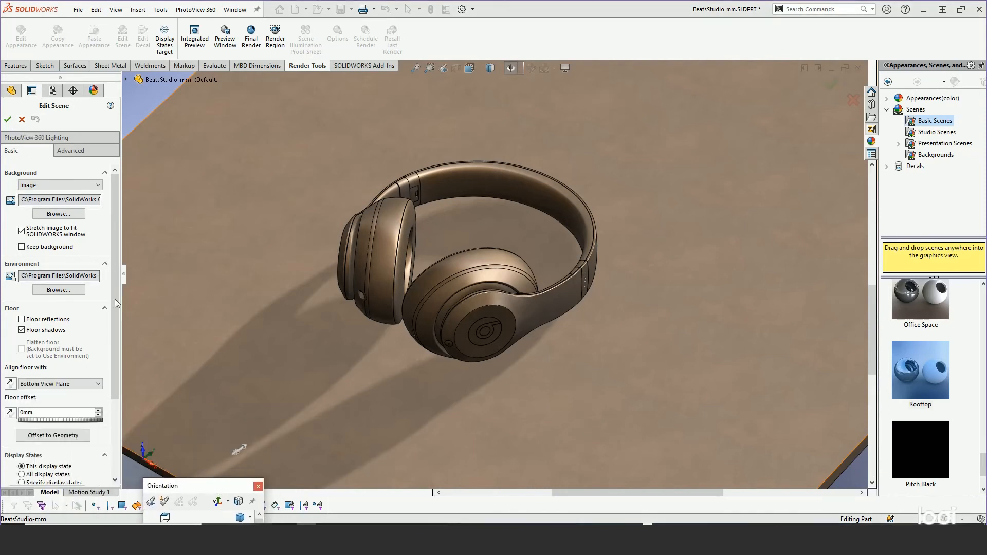
Set the scene's environment rotation to 0 degrees and open a small PhotoView 360 preview window beside the headphones.
left_click(72, 154)
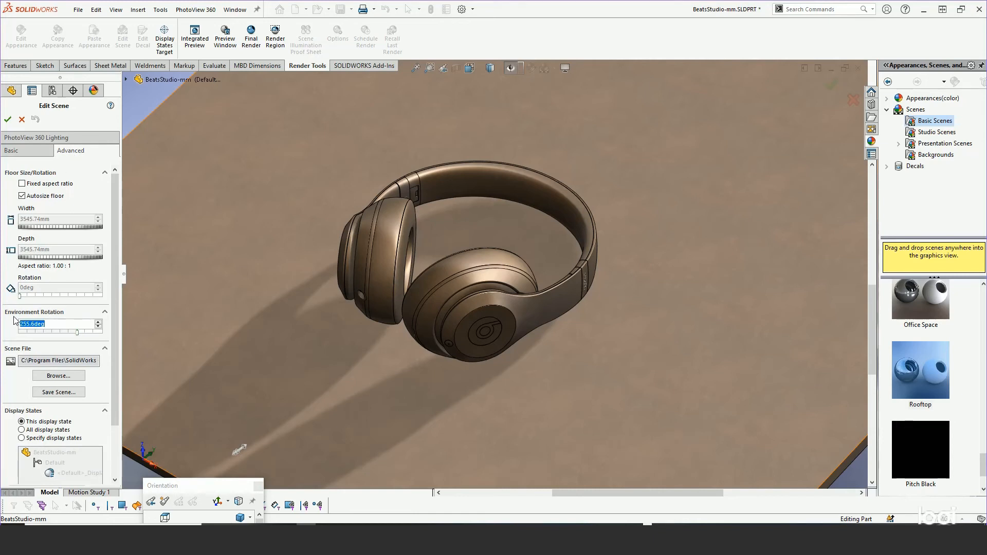
left_click_drag(77, 332, 23, 336)
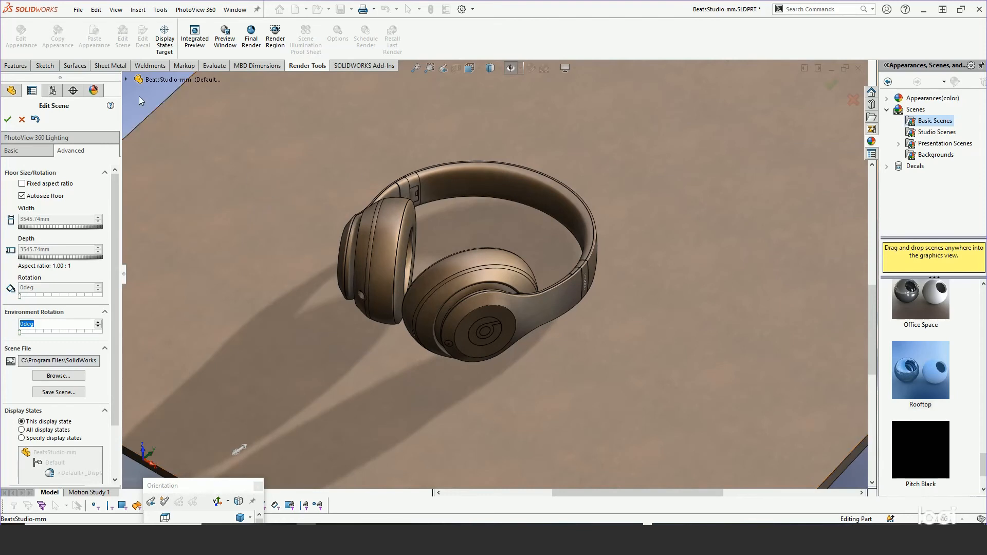
left_click(193, 11)
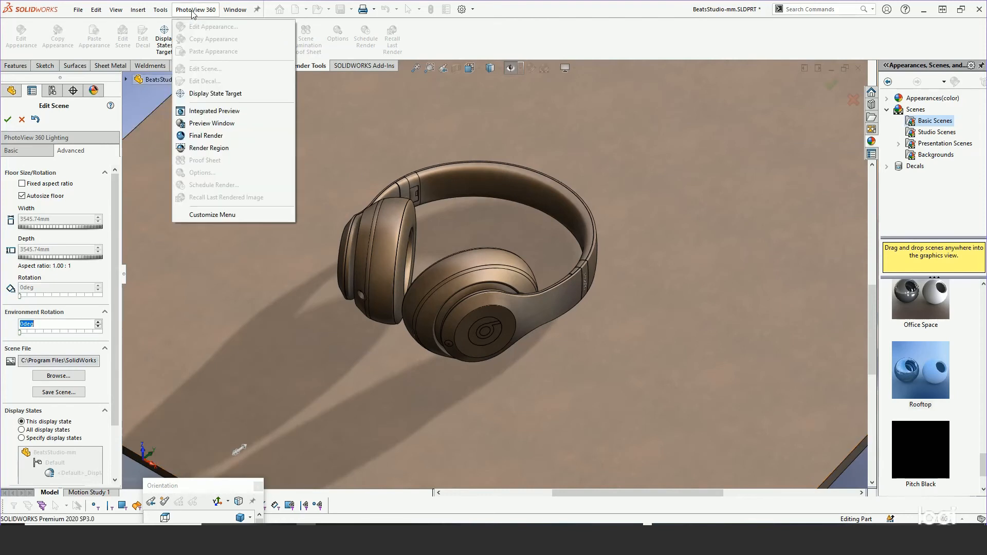
left_click(202, 124)
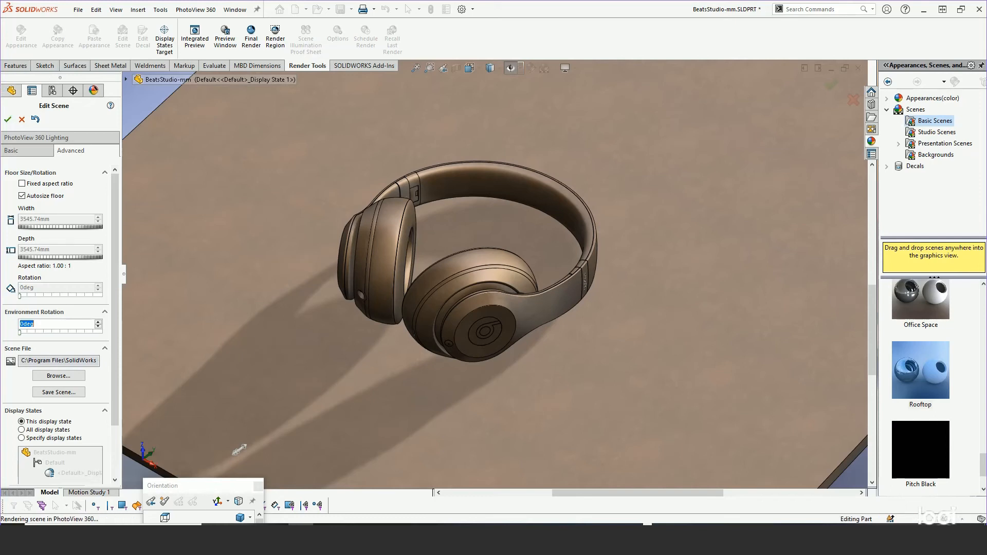
left_click_drag(986, 37, 670, 43)
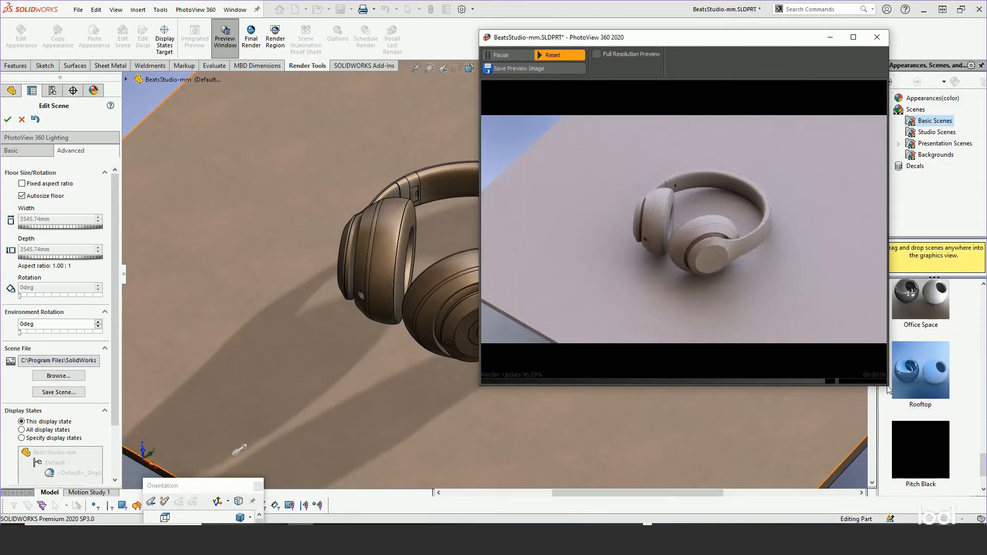
left_click_drag(886, 386, 684, 256)
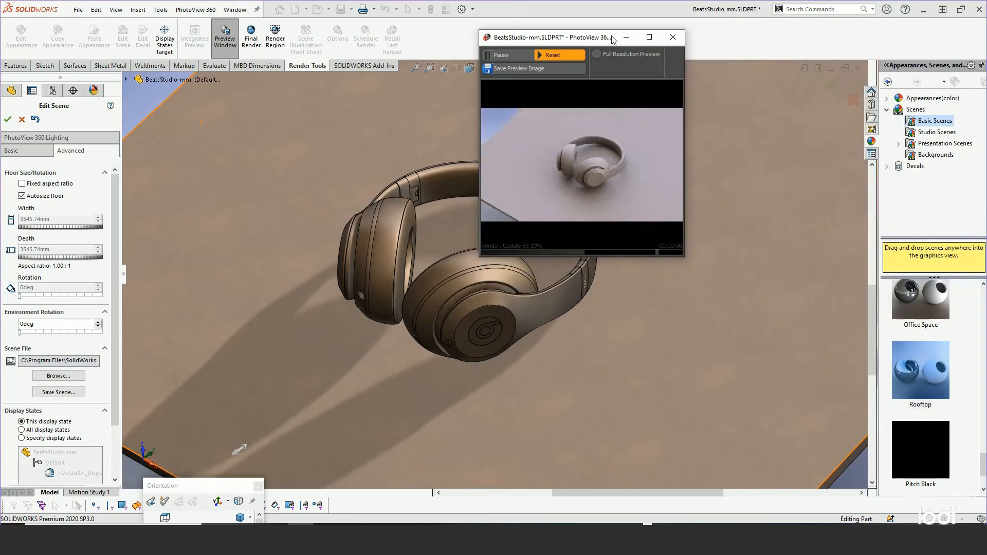
left_click_drag(617, 49, 761, 52)
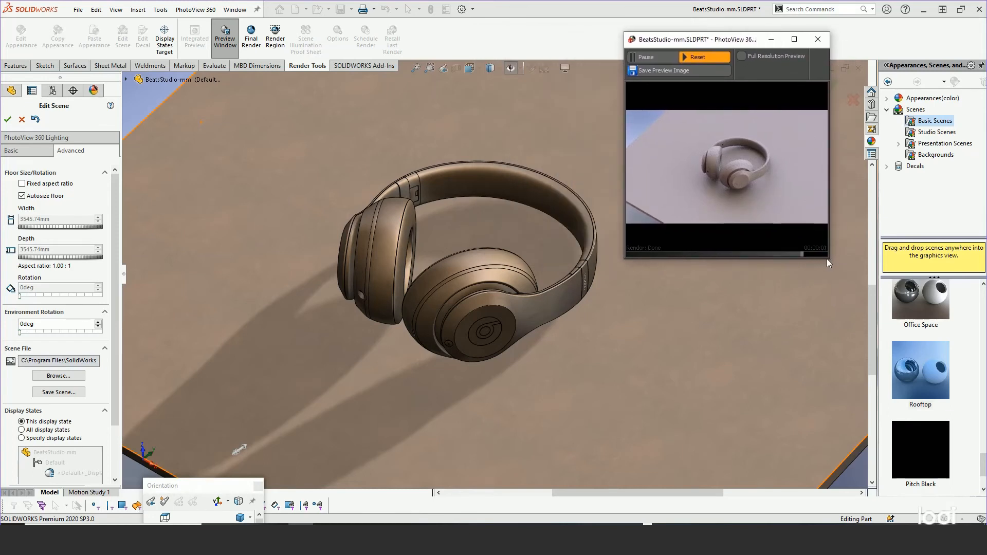
left_click_drag(828, 261, 804, 226)
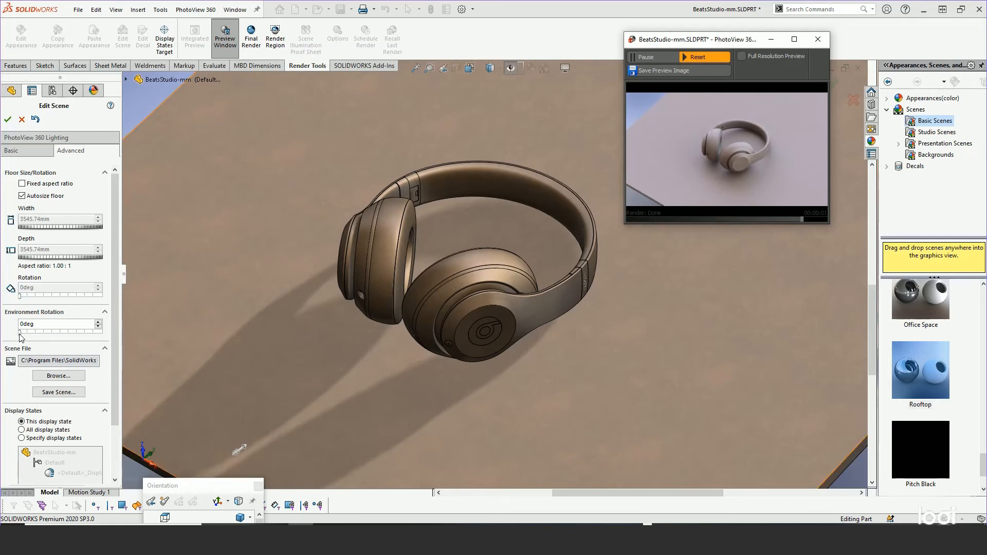
Try environment rotations of 147.6, 255.6 and 360 degrees against the render preview, and accept the scene with 144 degrees.
left_click_drag(21, 337, 55, 340)
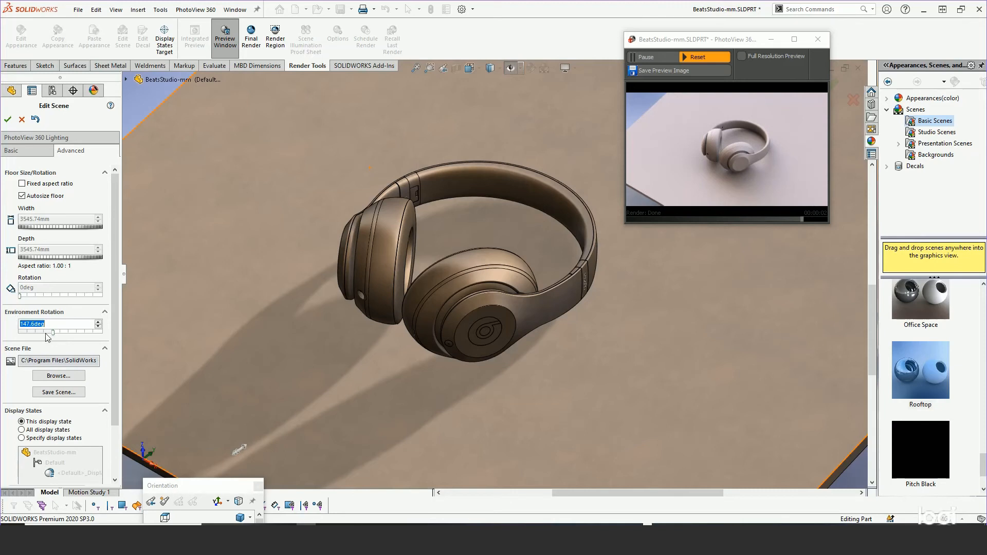
left_click_drag(53, 334, 78, 337)
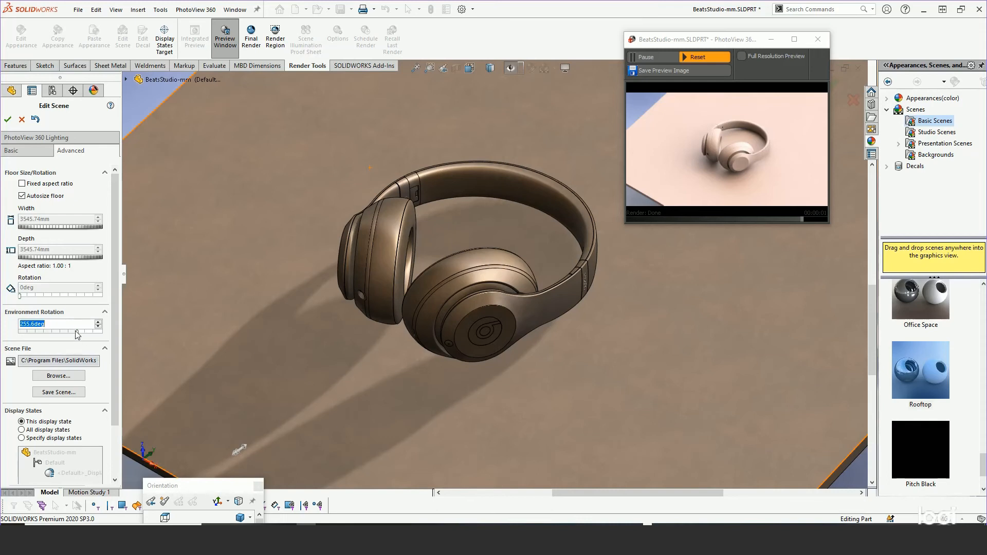
left_click(79, 333)
left_click_drag(79, 336, 105, 339)
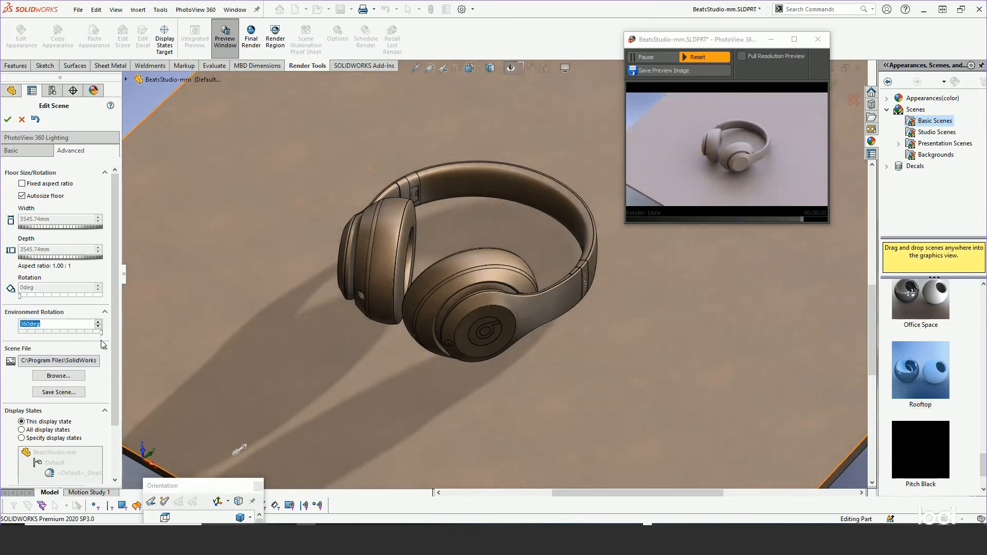
left_click_drag(101, 336, 50, 333)
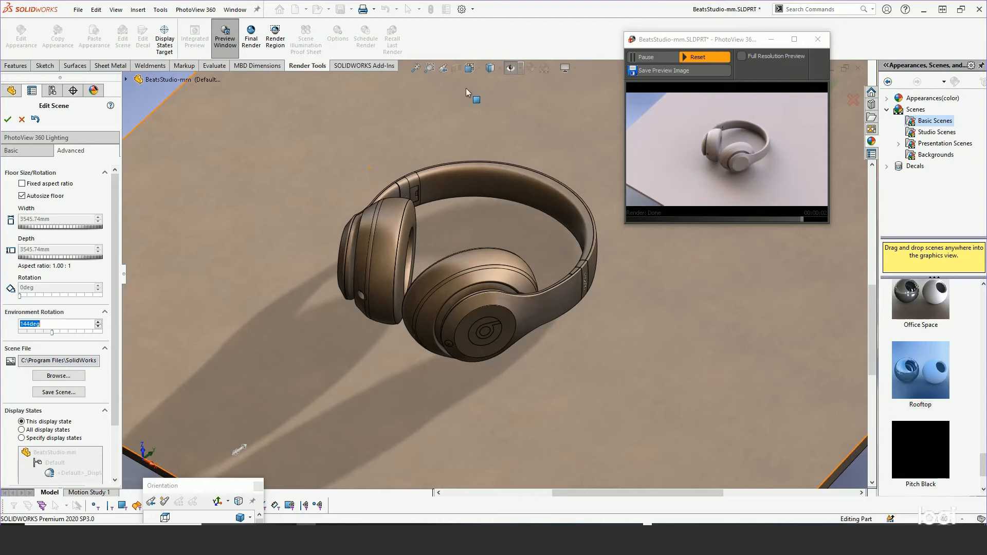
left_click(7, 121)
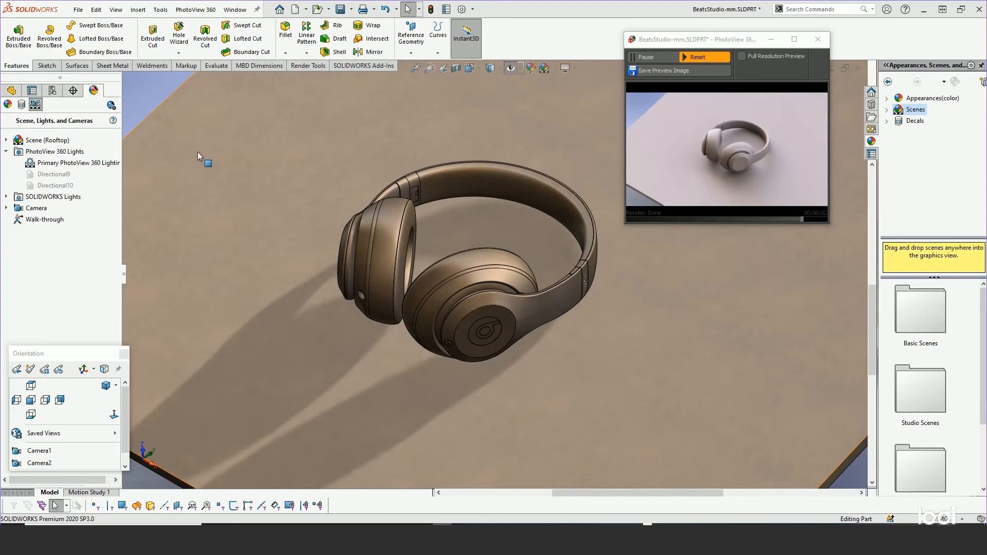
Suppress the Extrude-Thin1-table feature so only the headphones remain in the part.
left_click(11, 90)
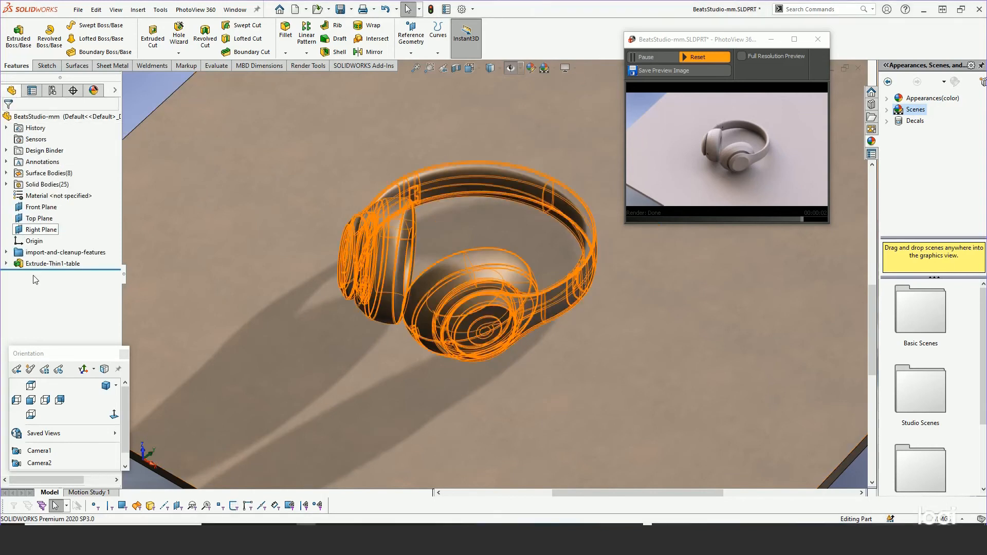
right_click(50, 268)
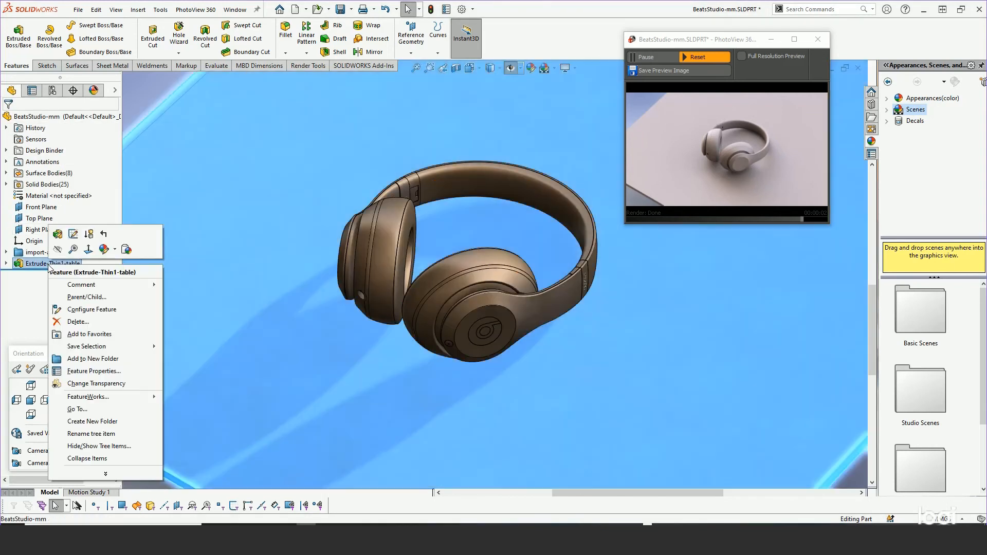
left_click(92, 240)
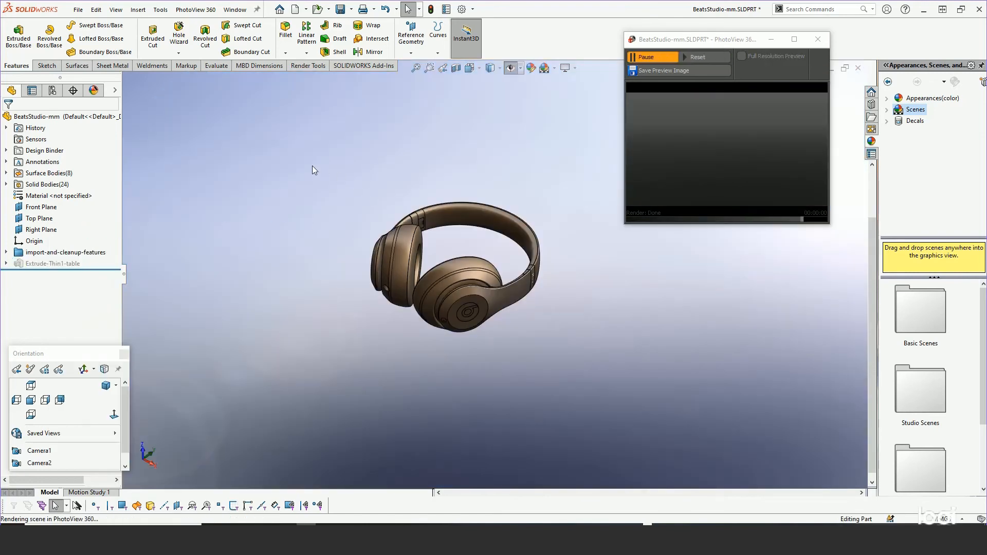
Return the background appearance to Plain (Viewport Background color) in the system color options.
left_click(461, 9)
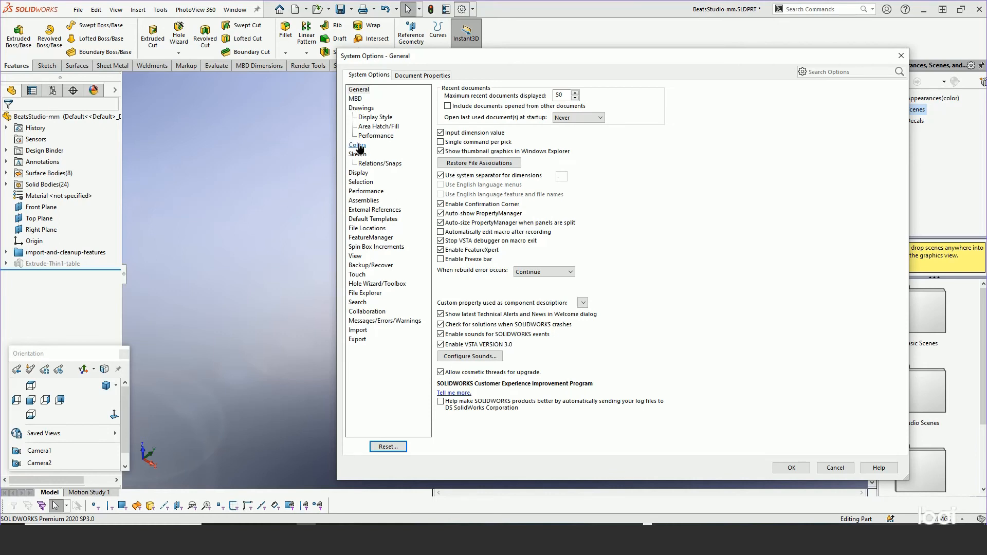
left_click(357, 145)
left_click(456, 273)
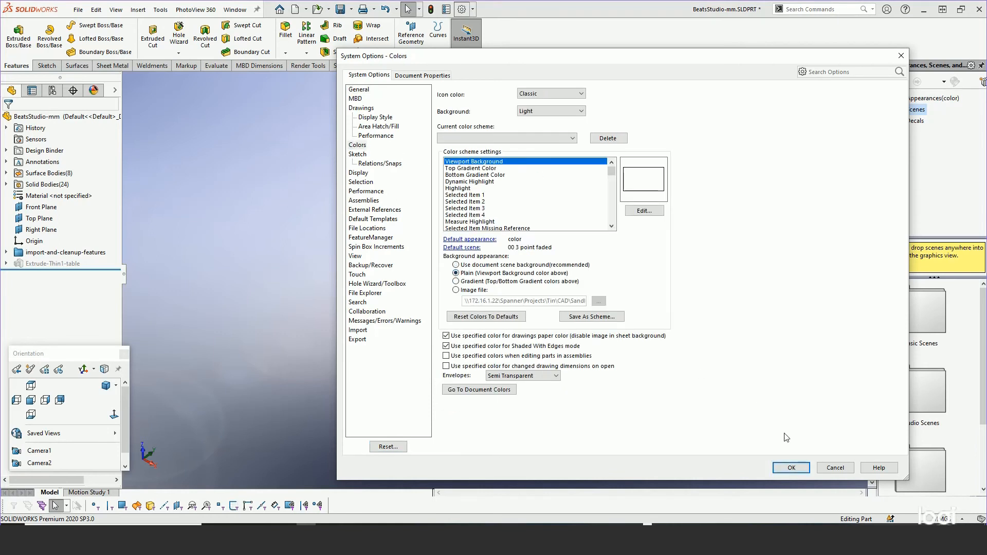
left_click(787, 468)
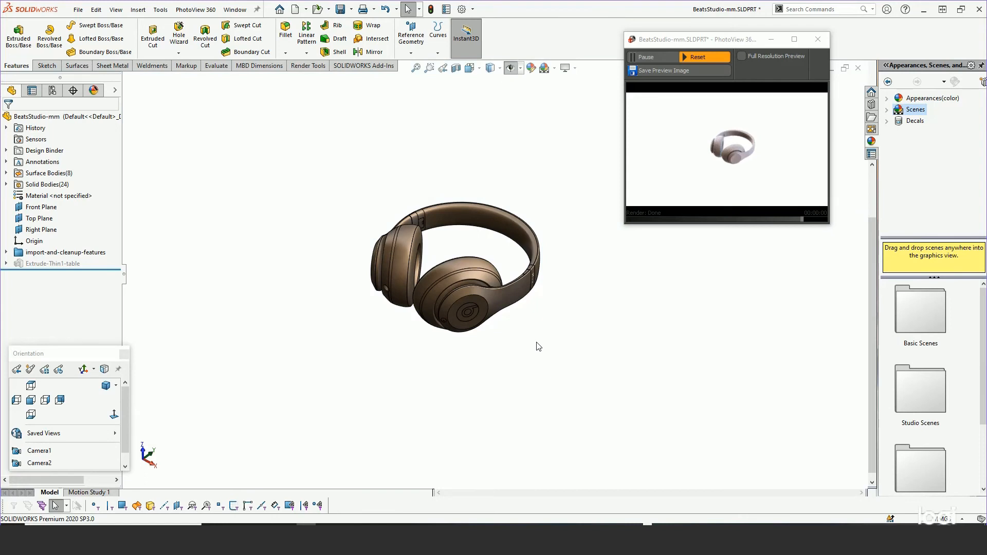
Examine the headphones up close and from different angles against the plain background, comparing the model with its render preview.
scroll(455, 230, "up", 1)
scroll(455, 230, "down", 5)
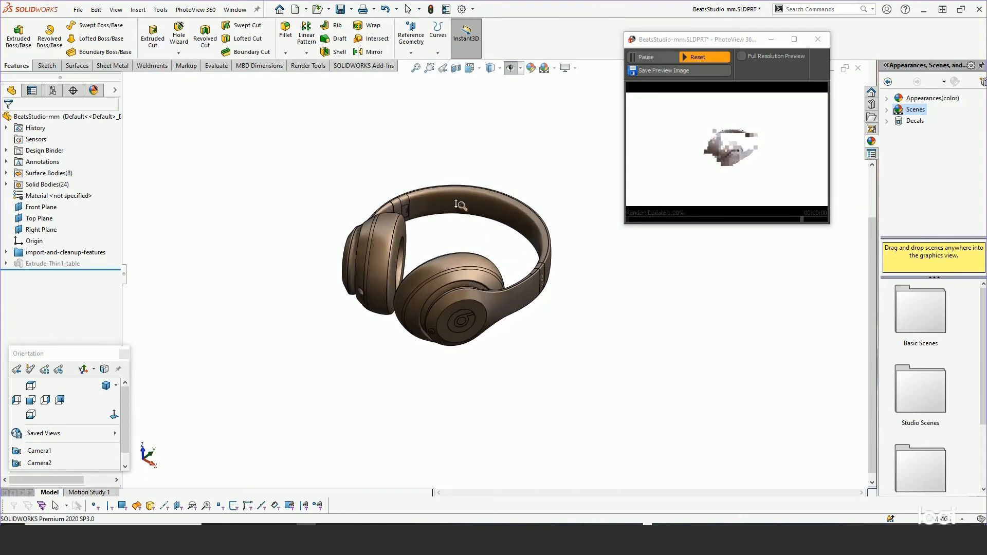
scroll(458, 187, "up", 2)
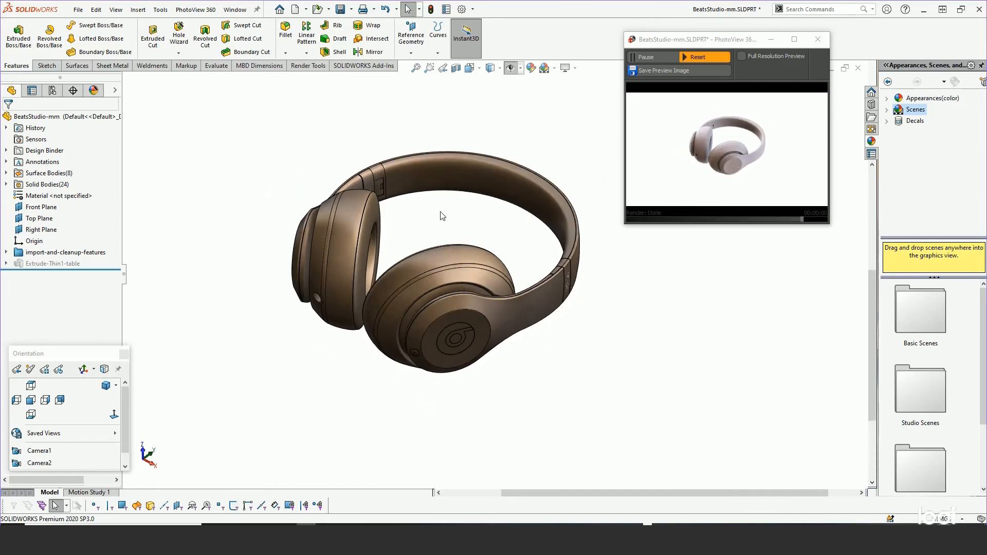
scroll(440, 208, "down", 3)
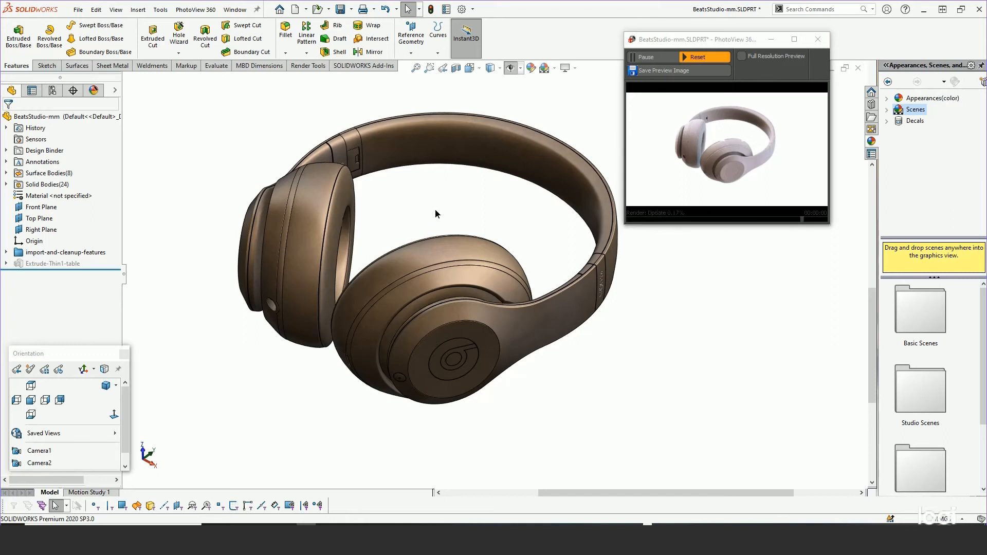
middle_click_drag(435, 209, 431, 240)
scroll(450, 265, "up", 2)
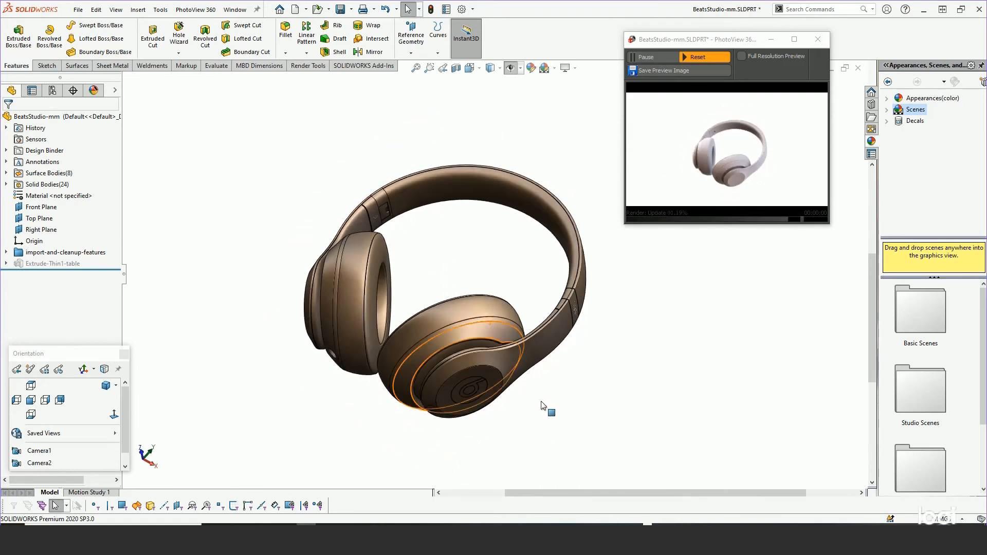
scroll(448, 260, "down", 2)
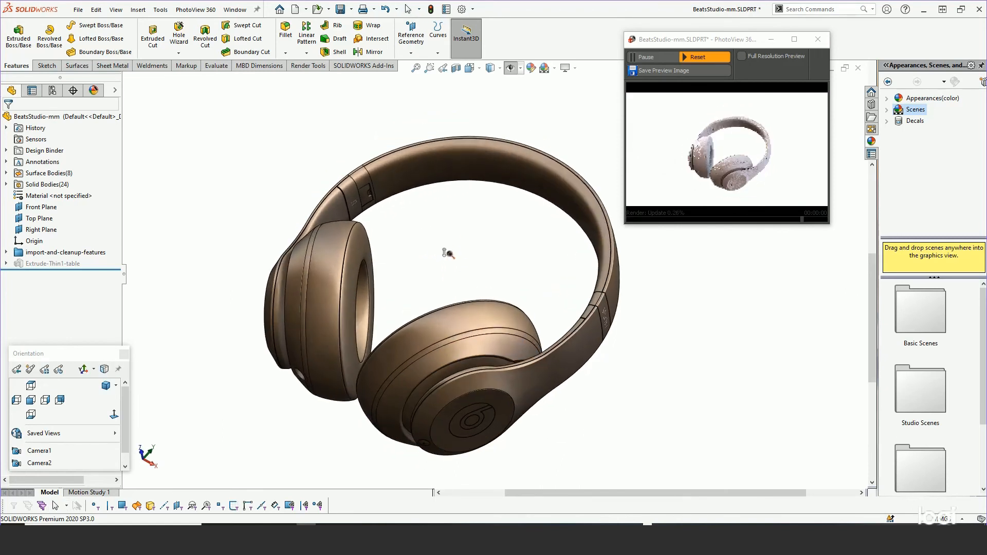
middle_click_drag(447, 228, 449, 215, "ctrl")
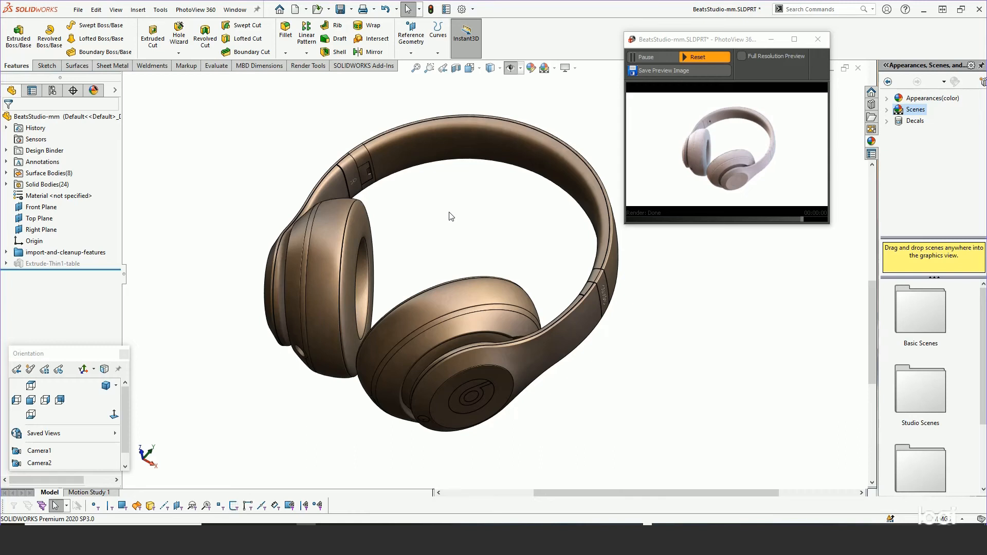
Open the beats-appearances folder in the appearance library and locate the satin finish gunmetal-light appearance.
left_click(886, 99)
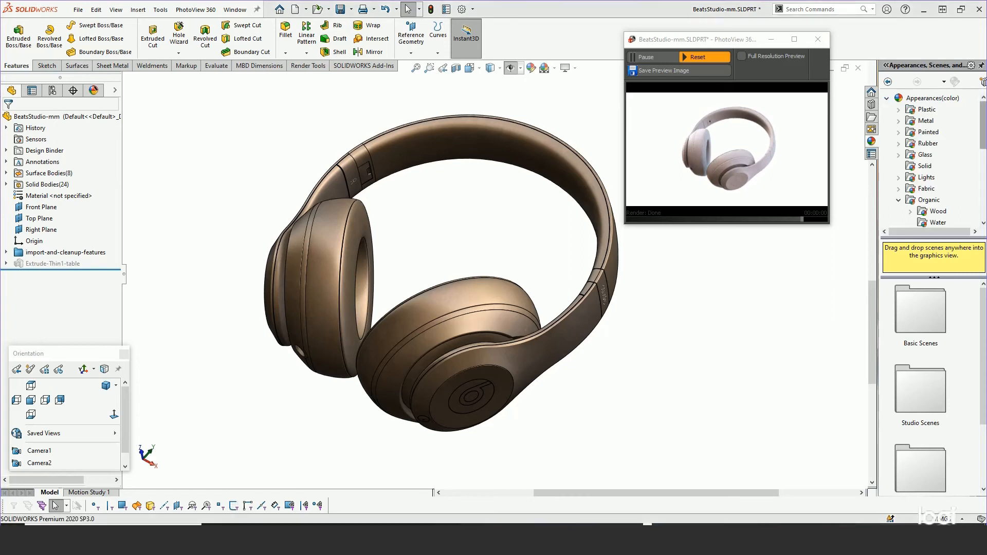
left_click_drag(983, 136, 981, 217)
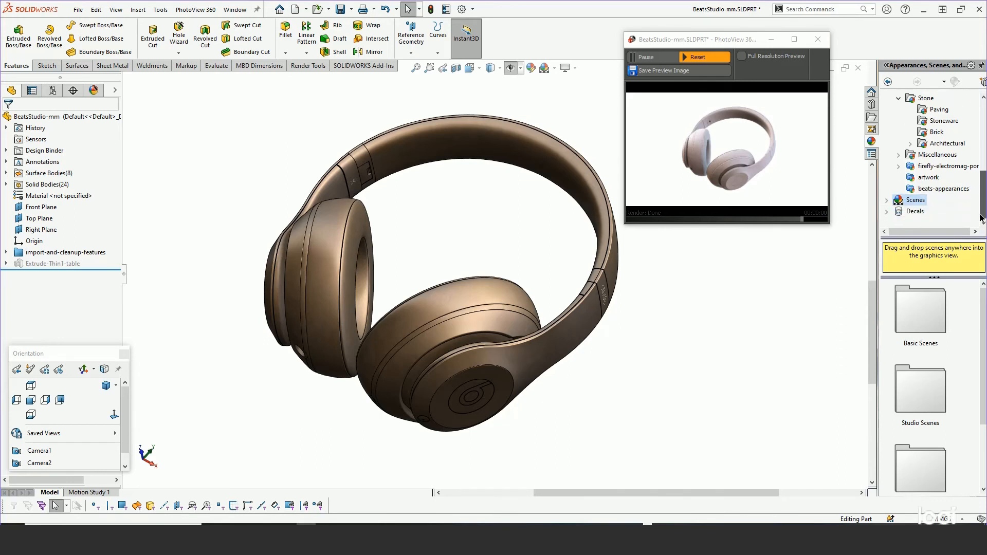
left_click(932, 189)
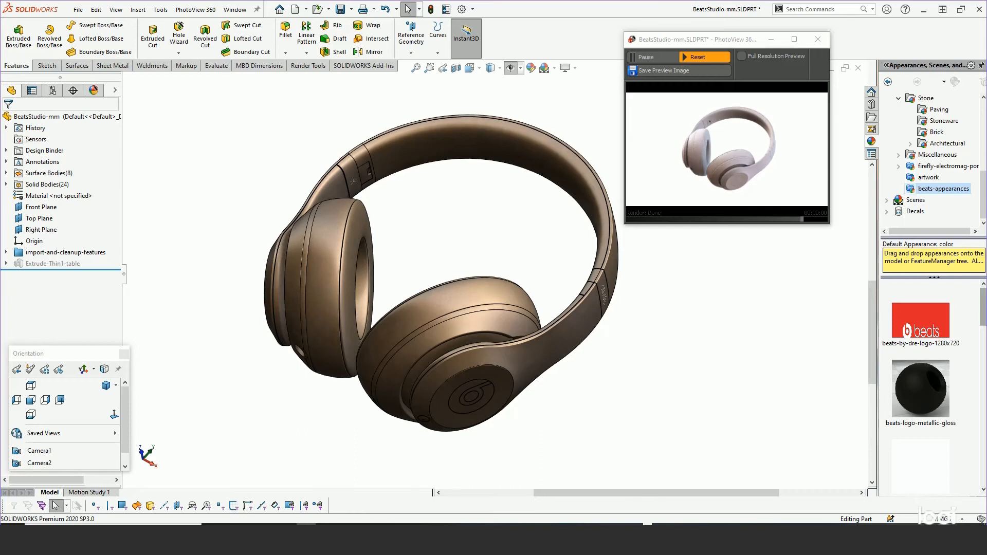
left_click_drag(985, 307, 985, 456)
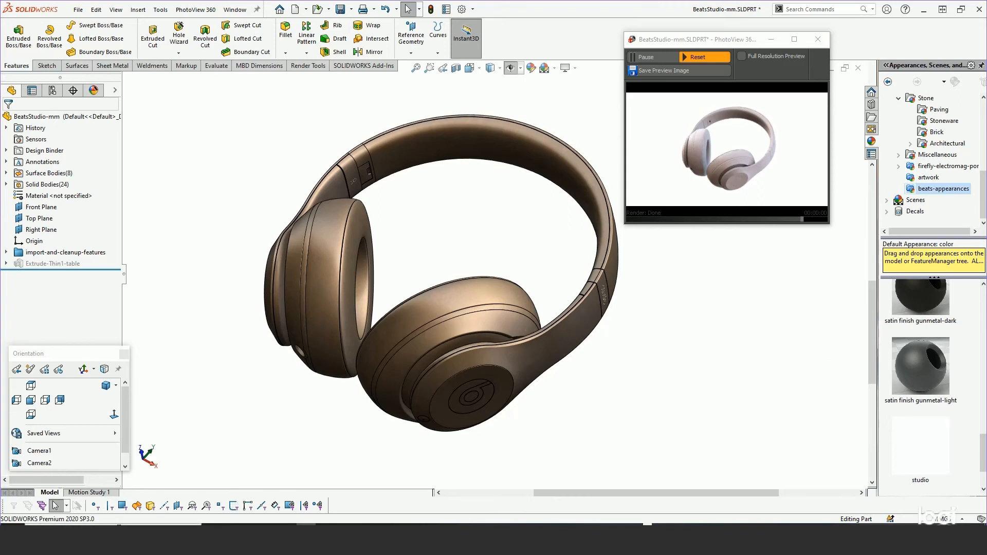
Try applying the satin finish gunmetal-light appearance to the headphones with the solid body selection filter on, and undo it.
left_click(149, 508)
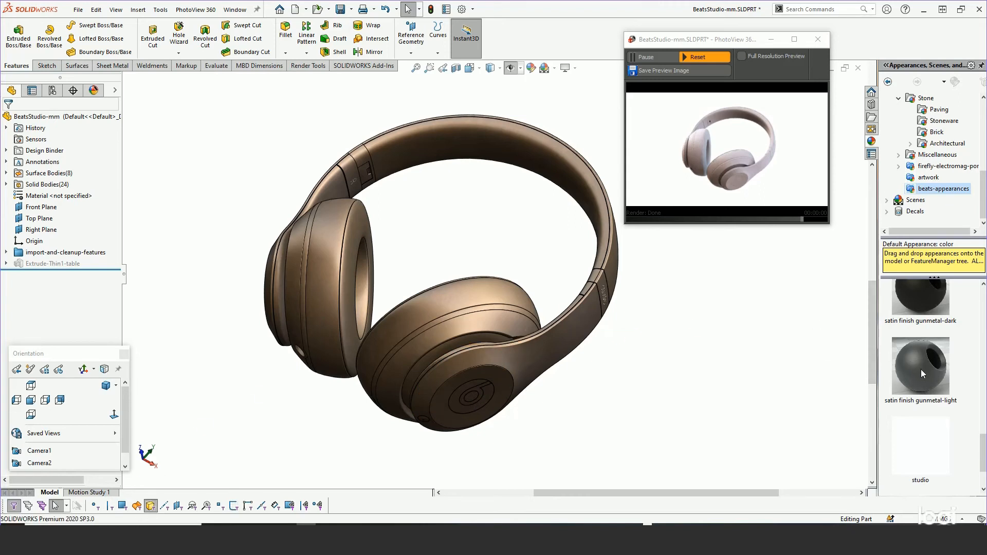
left_click_drag(921, 369, 557, 350)
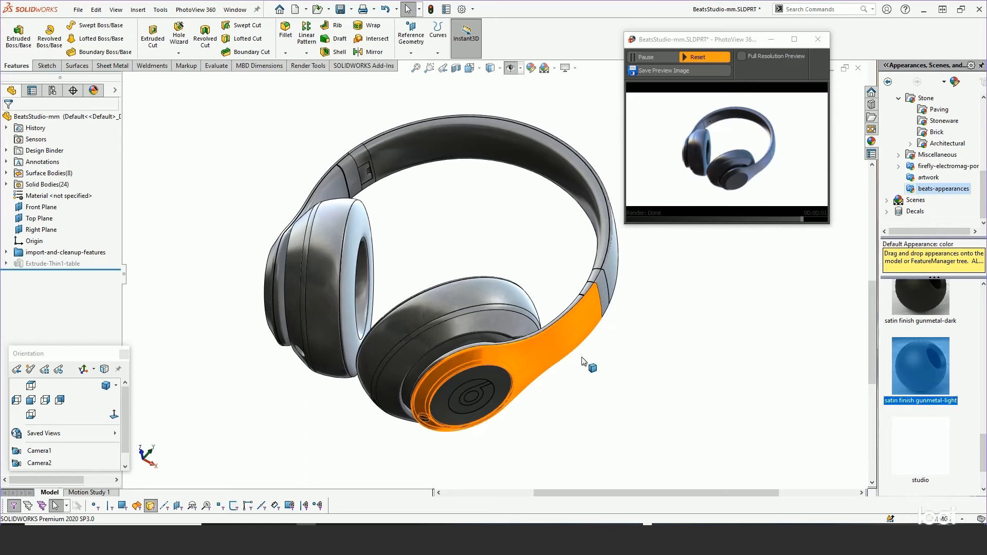
left_click(613, 368)
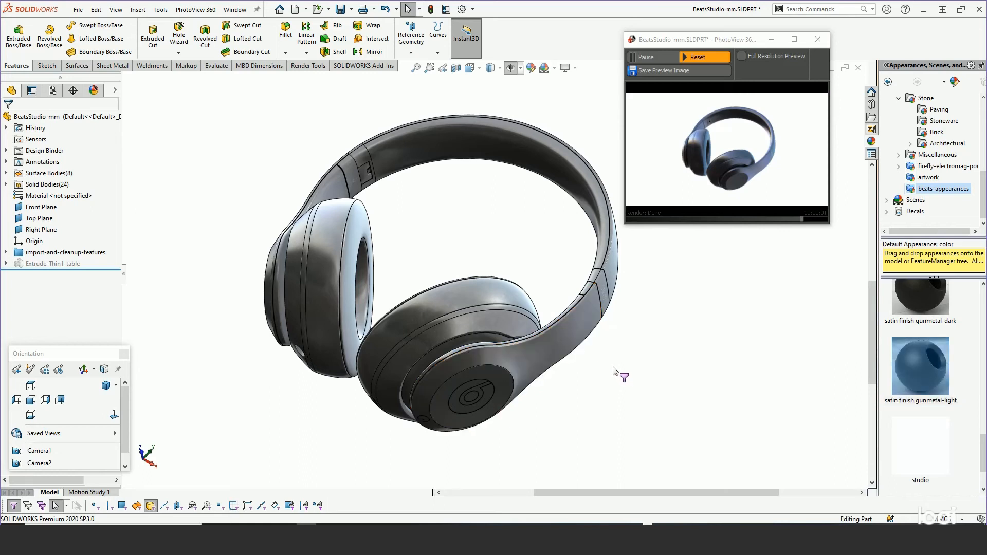
key("ctrl+z")
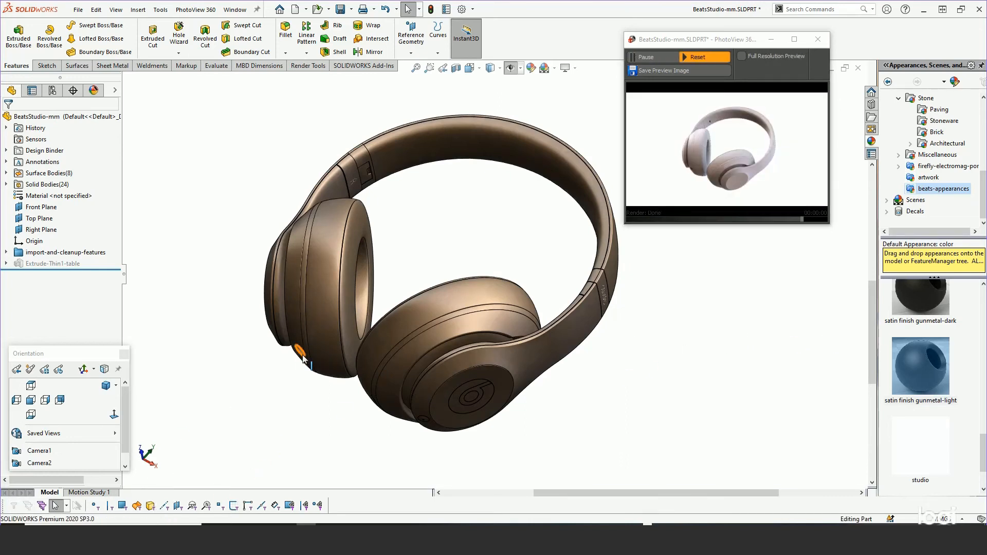
Apply the satin finish gunmetal-light appearance to the left lower outer band as a body.
left_click_drag(932, 372, 567, 342)
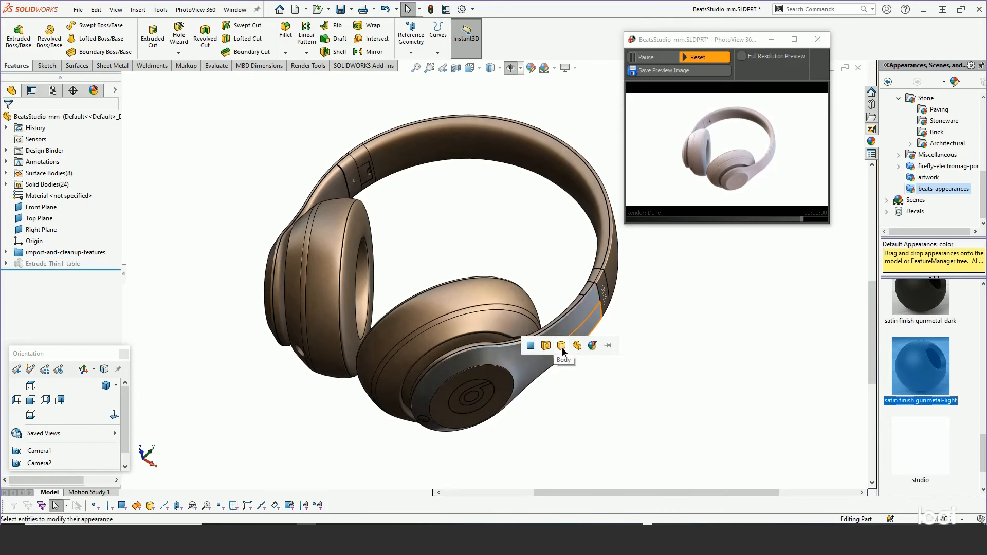
left_click(562, 347)
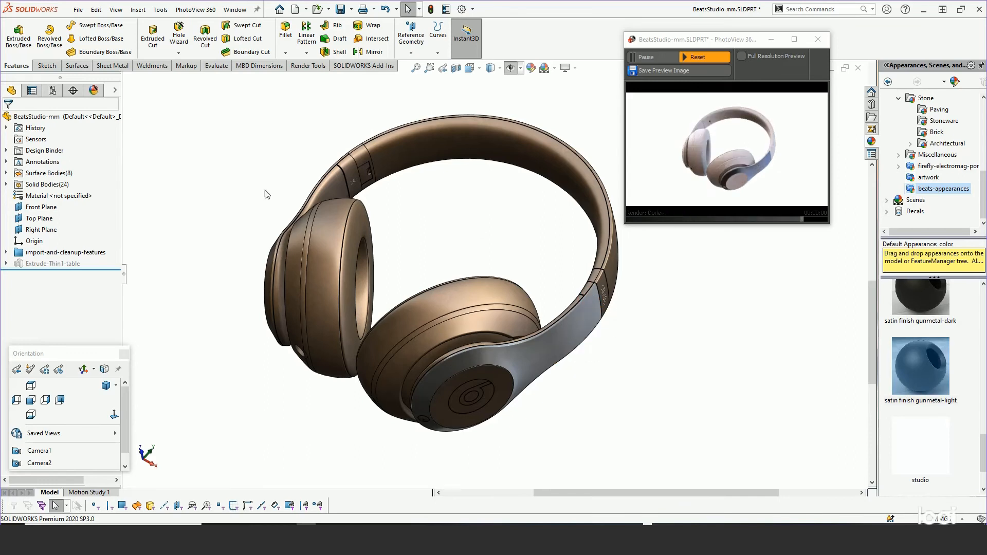
Edit the satin finish gunmetal-light appearance and add the top headband body and the right lower outer band to its selected geometry.
left_click(94, 91)
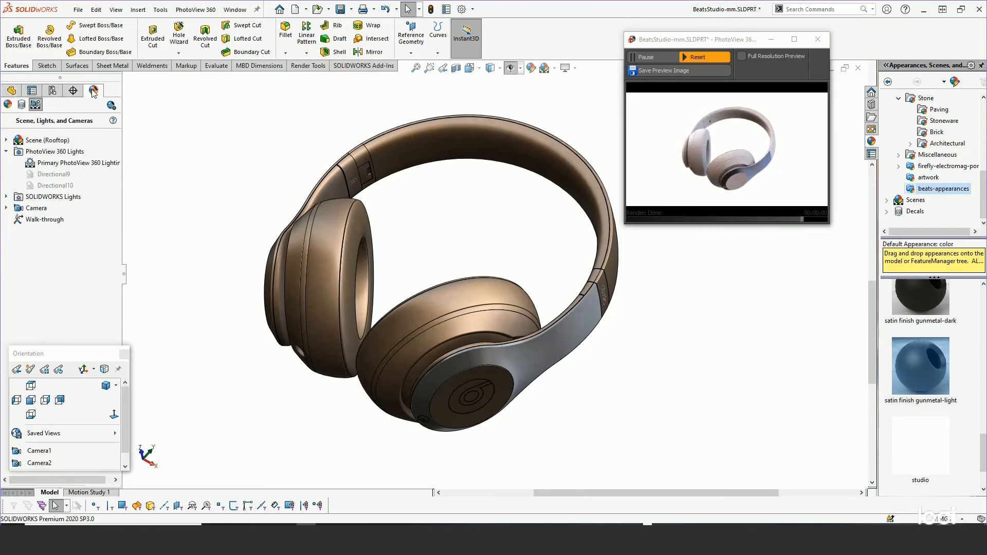
left_click(6, 105)
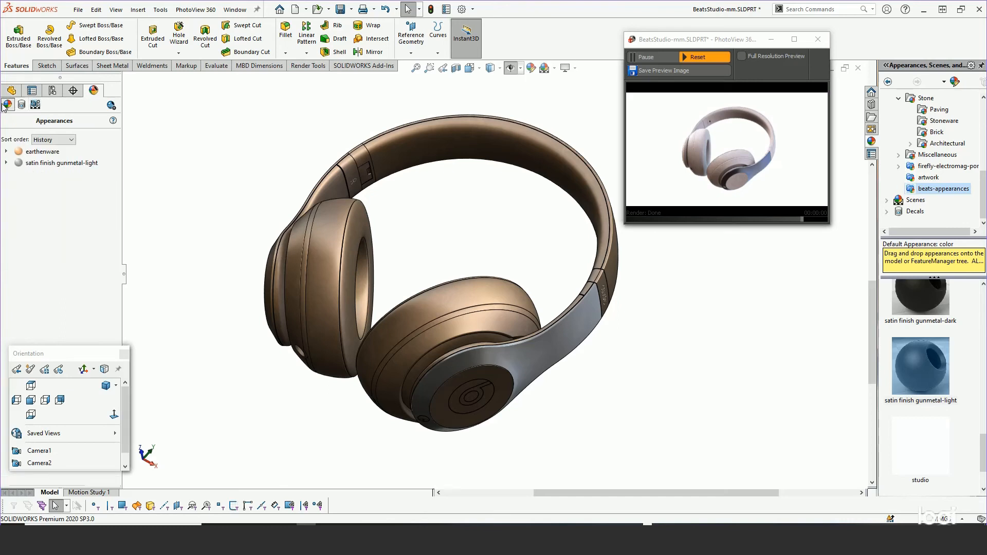
mouse_move(34, 168)
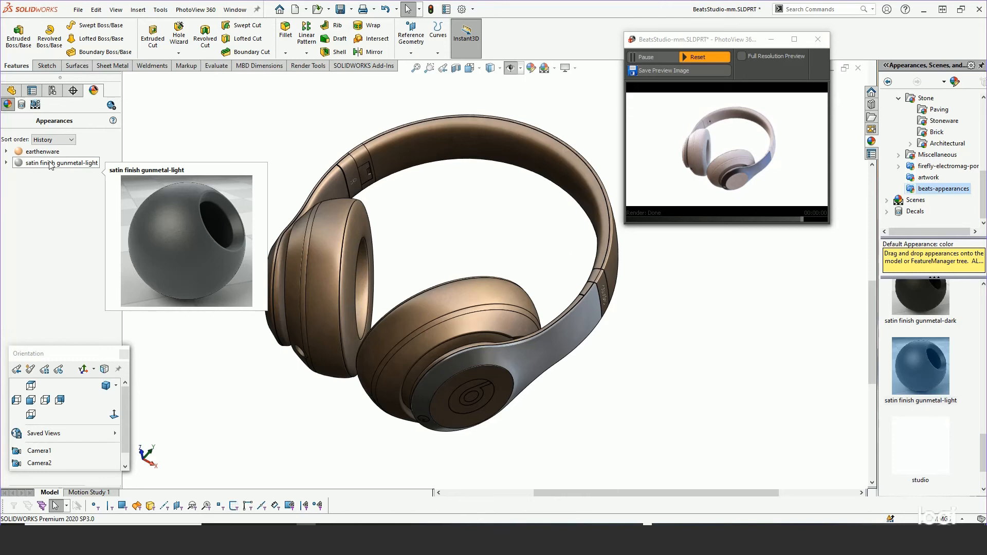
right_click(85, 164)
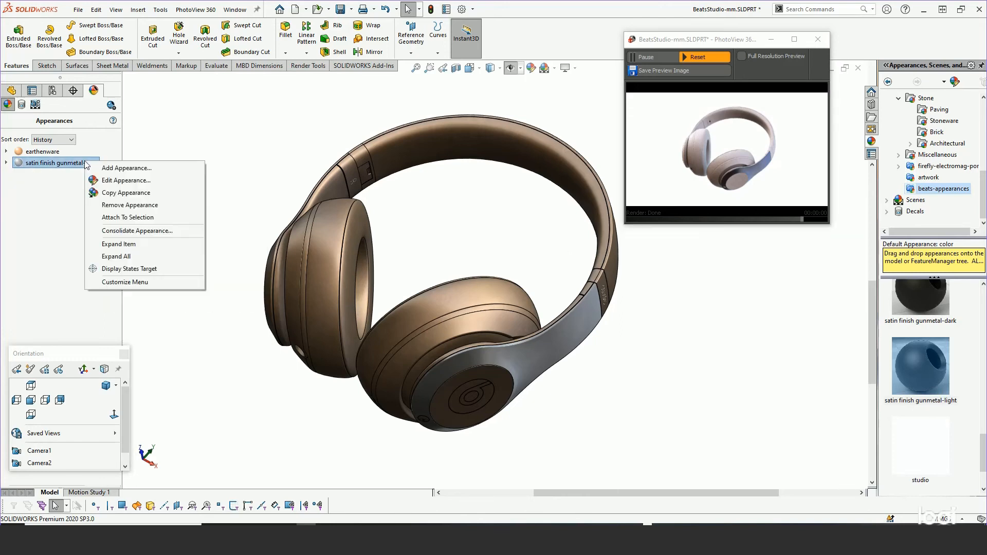
left_click(126, 181)
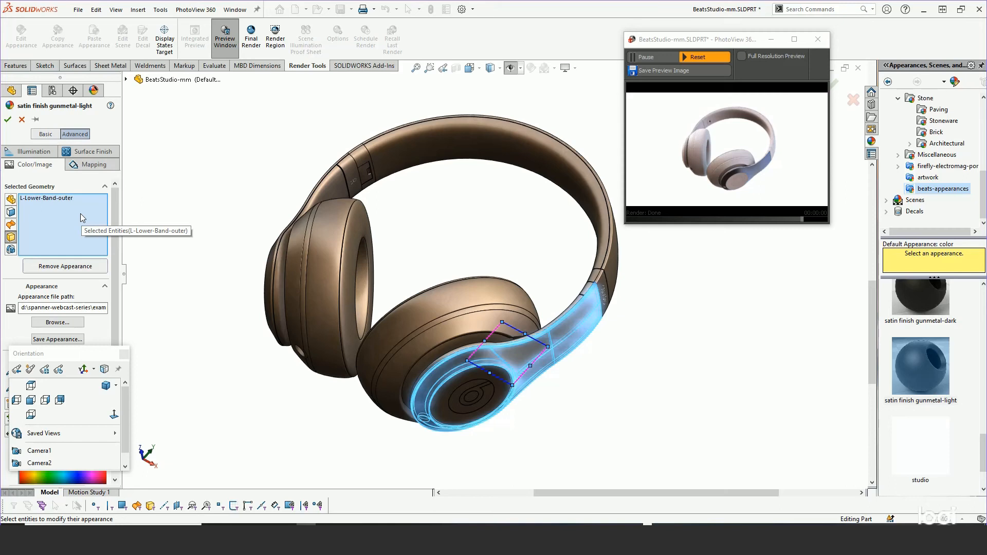
left_click(613, 264)
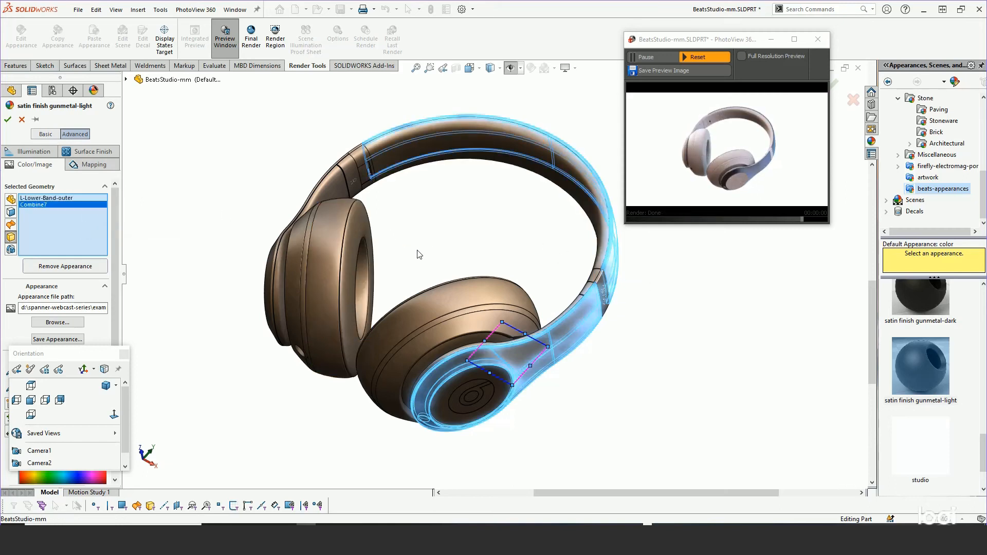
middle_click_drag(421, 243, 476, 310)
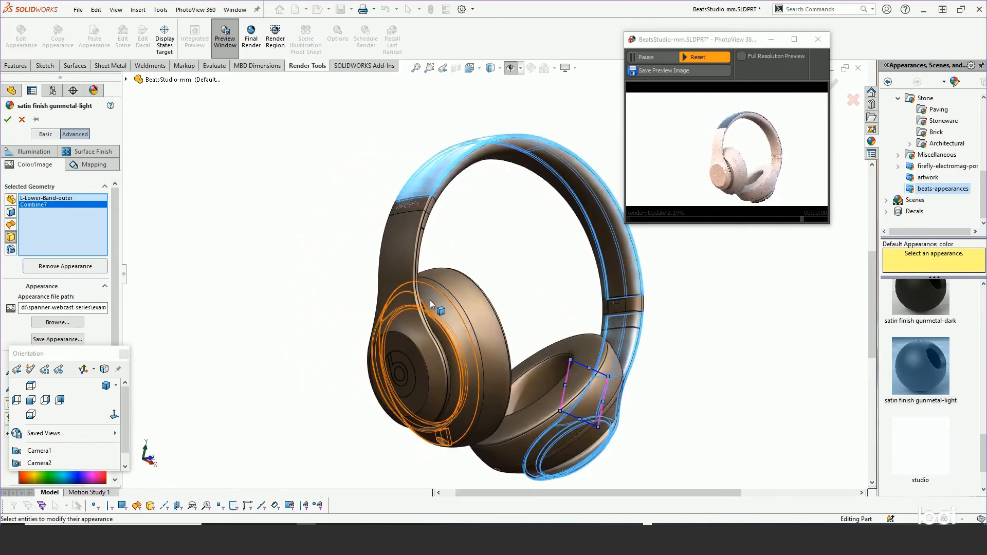
left_click(402, 285)
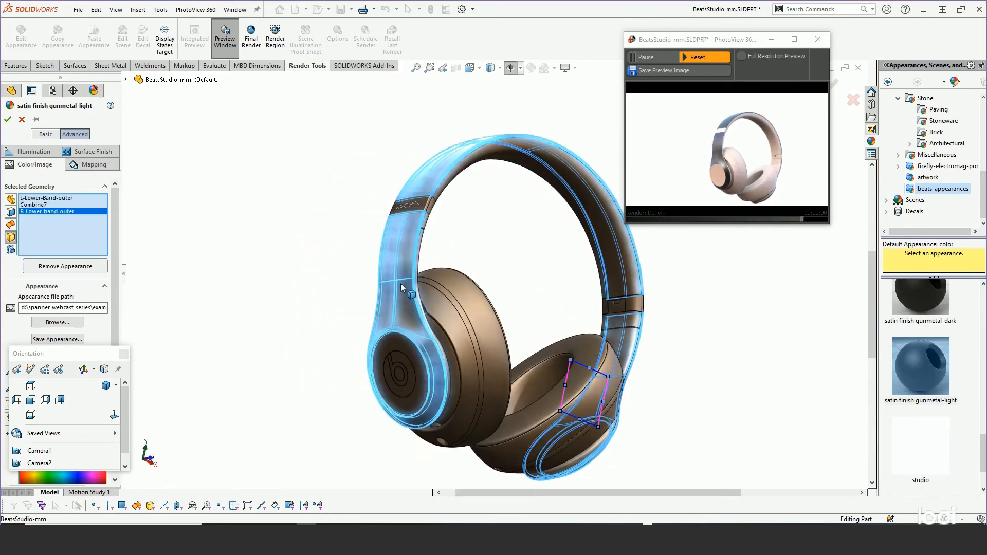
Add the right and left outer cup housings to the satin finish gunmetal-light appearance and accept it.
left_click(444, 314)
middle_click_drag(443, 313, 363, 261)
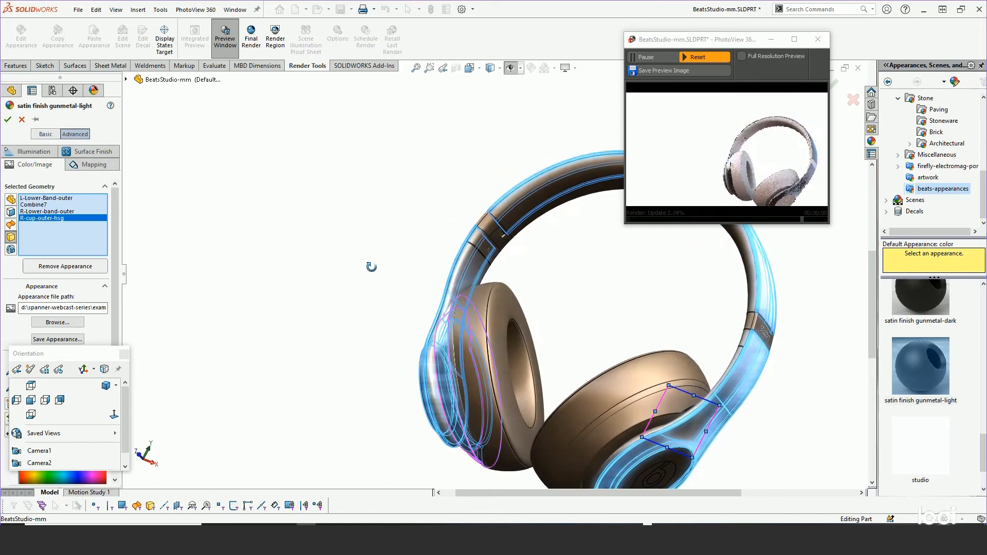
left_click(637, 411)
scroll(637, 411, "up", 3)
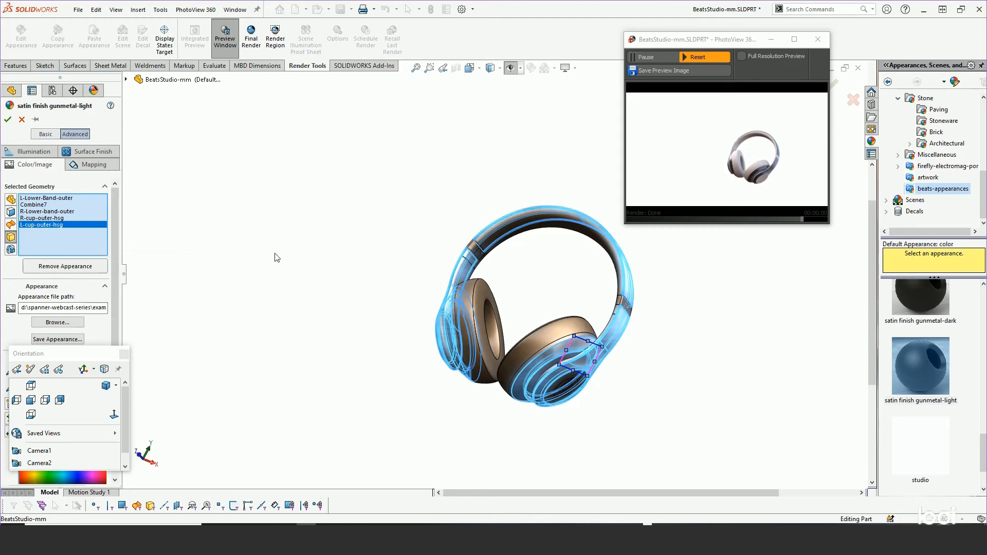
scroll(694, 339, "down", 3)
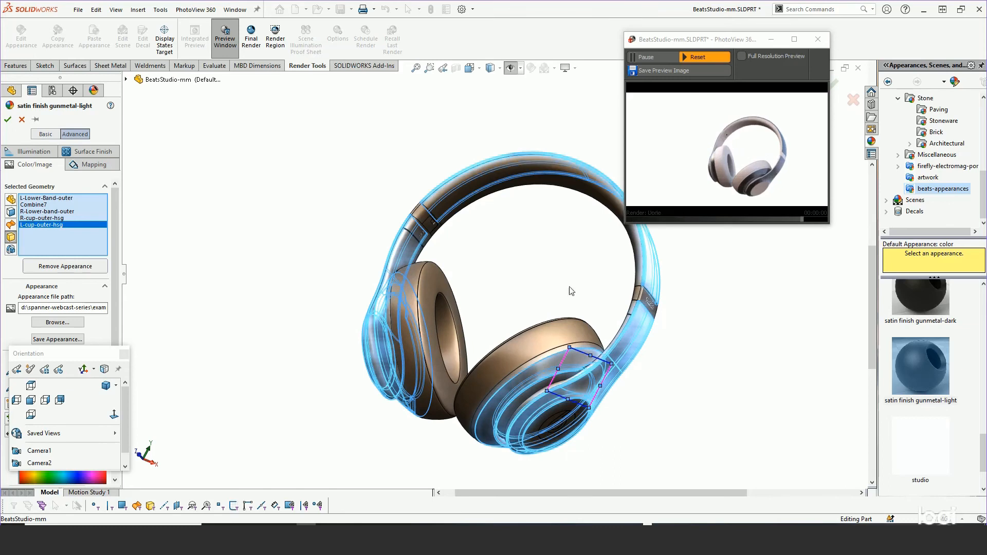
left_click(8, 119)
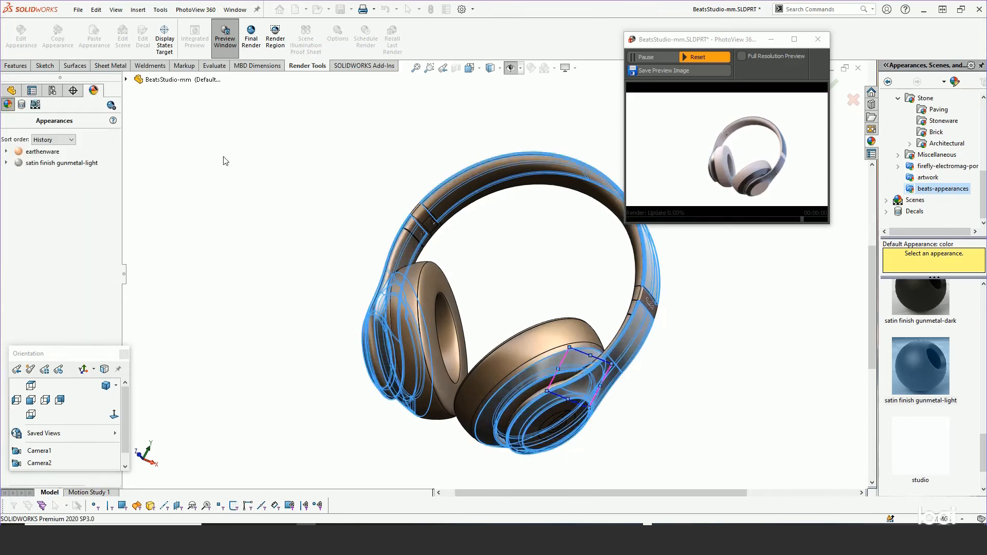
Apply the leather-dark appearance from the beats-appearances folder to the left ear pad body.
middle_click_drag(563, 320, 568, 284)
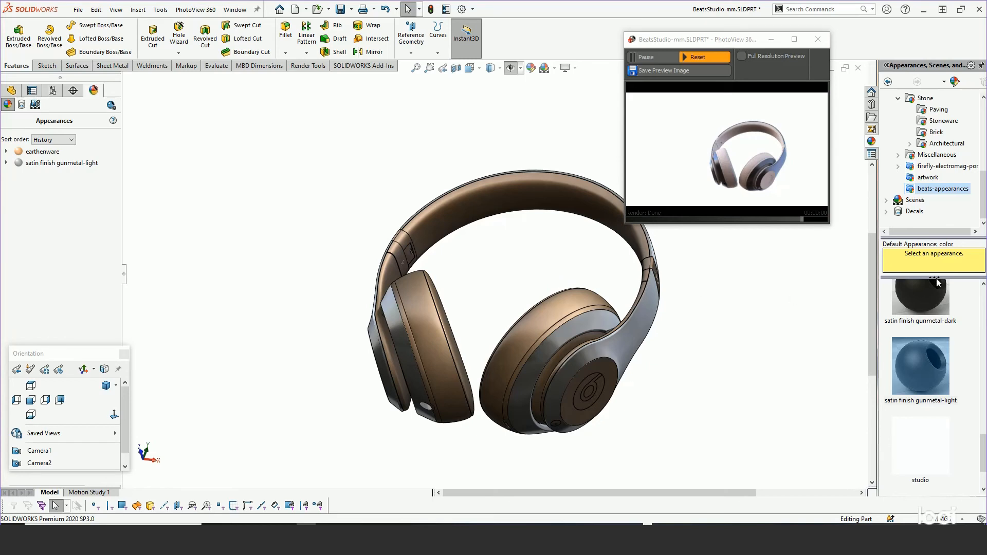
left_click_drag(984, 459, 977, 399)
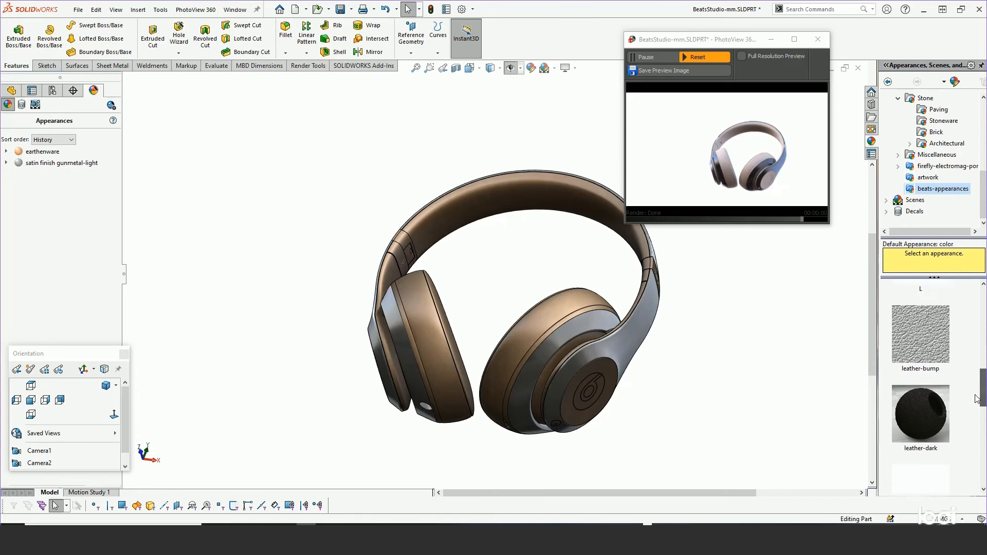
mouse_move(914, 420)
left_click_drag(918, 419, 574, 301)
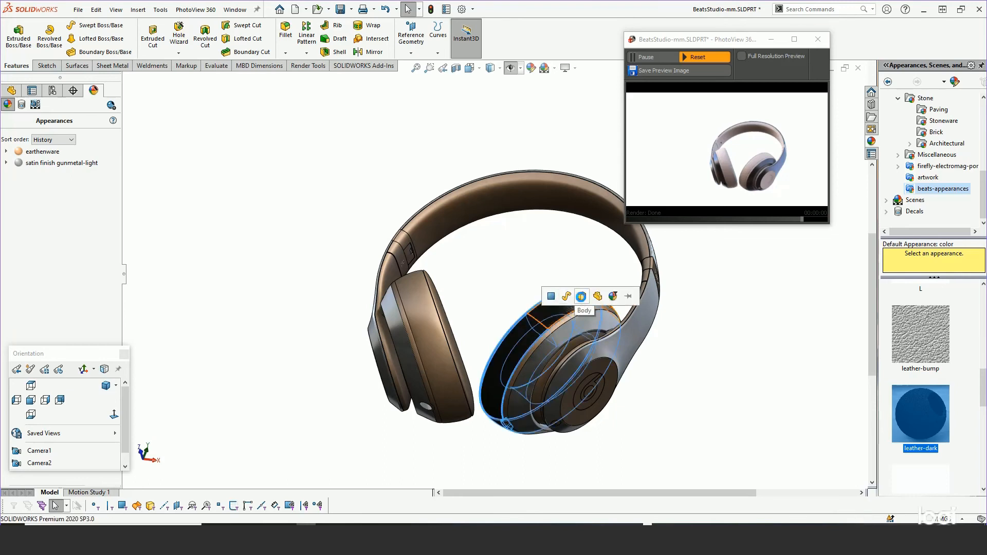
left_click(581, 298)
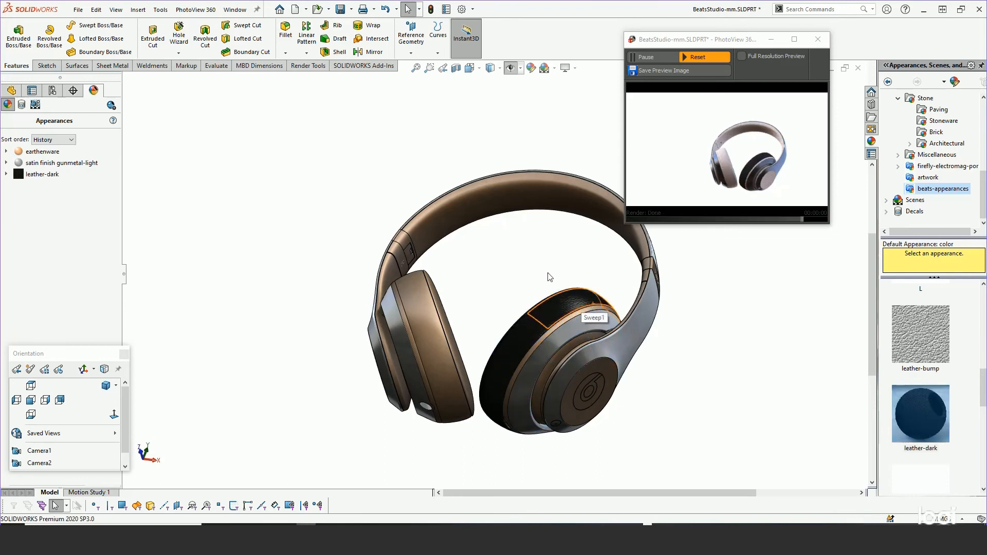
Edit the leather-dark appearance and add the right ear pad to its selected geometry.
right_click(36, 174)
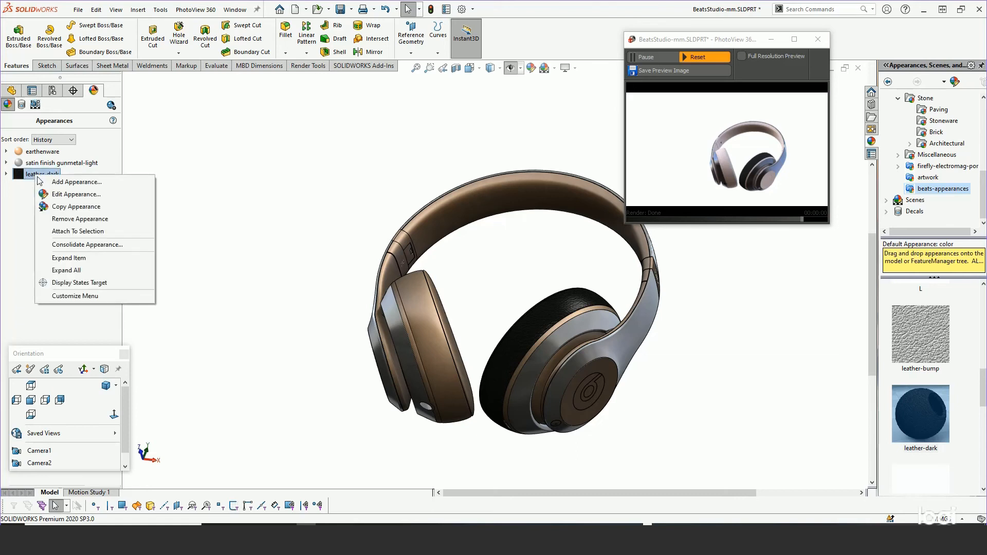
left_click(59, 196)
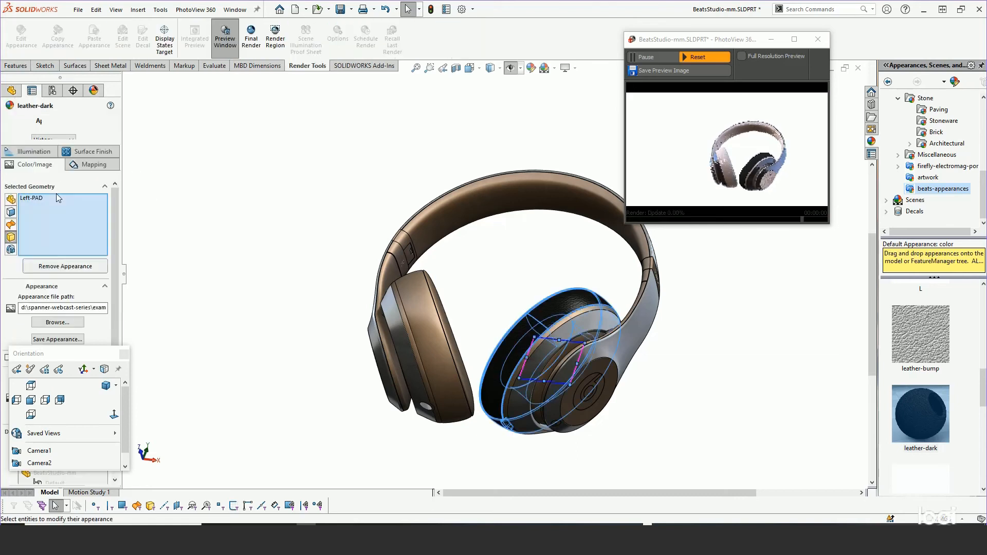
left_click(421, 317)
middle_click_drag(421, 318, 413, 357)
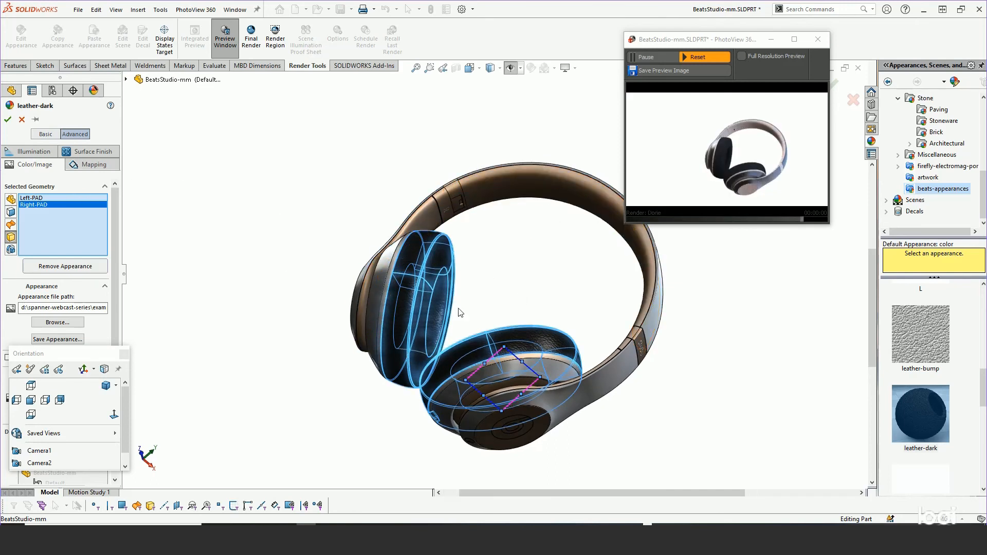
scroll(535, 331, "down", 2)
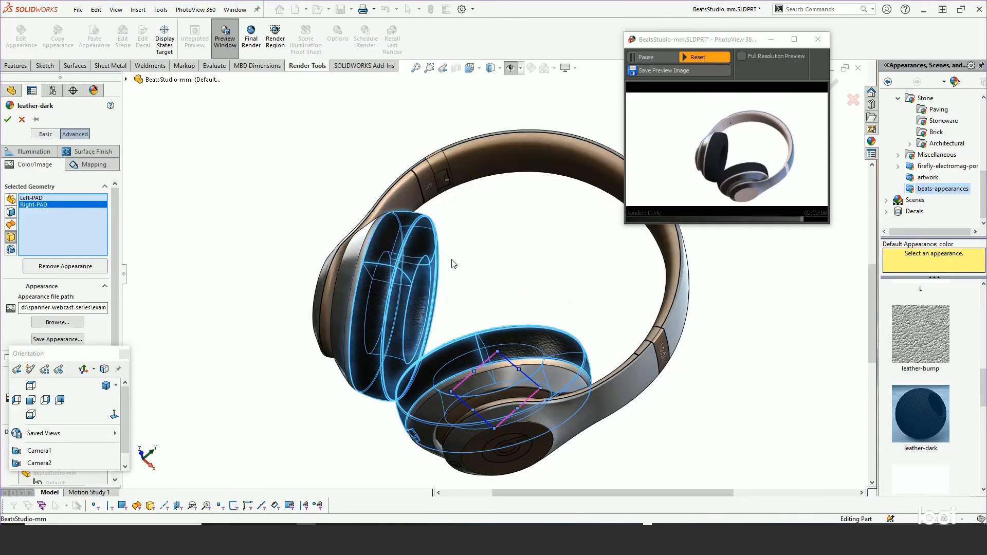
mouse_move(451, 264)
middle_mouse_down()
mouse_move(465, 259)
mouse_move(466, 243)
mouse_move(468, 259)
mouse_move(453, 259)
middle_mouse_up()
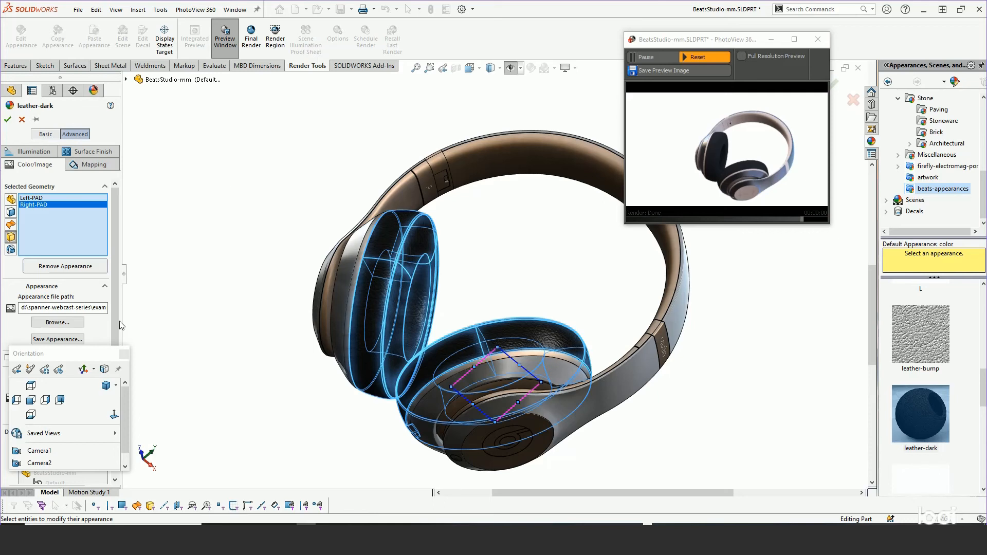
Move the Orientation window clear of the appearance settings and set the leather-dark mapping on both ear pads to Surface.
left_click_drag(80, 356, 199, 416)
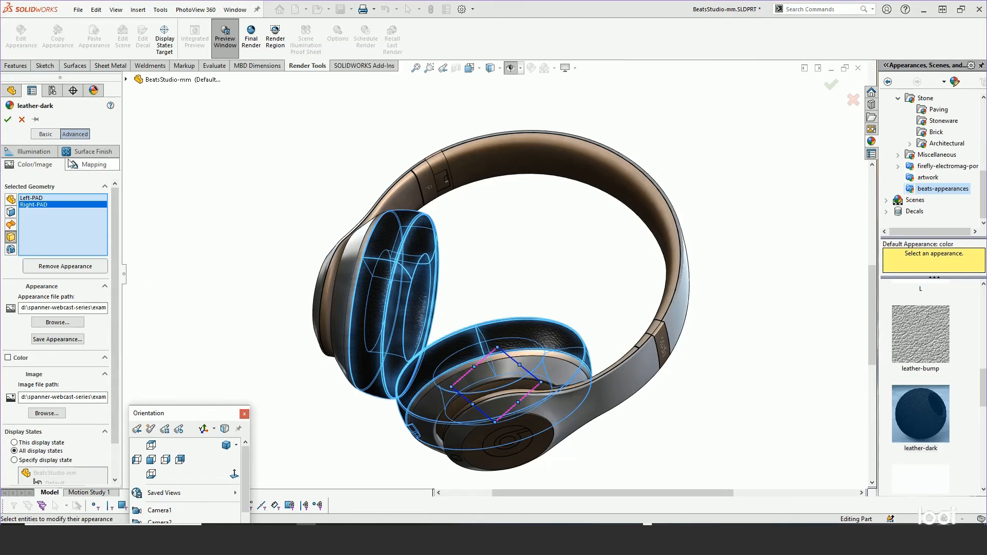
left_click(93, 166)
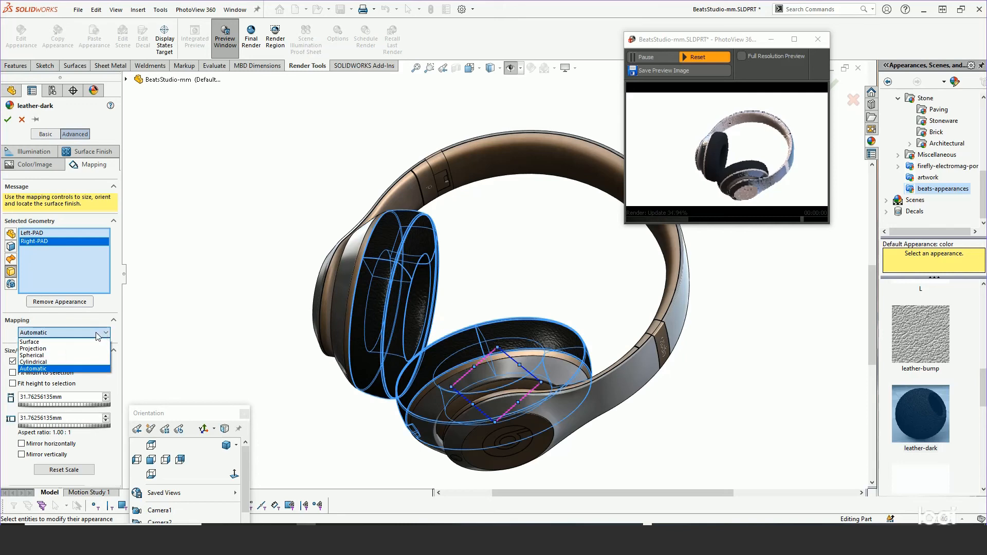
left_click(80, 346)
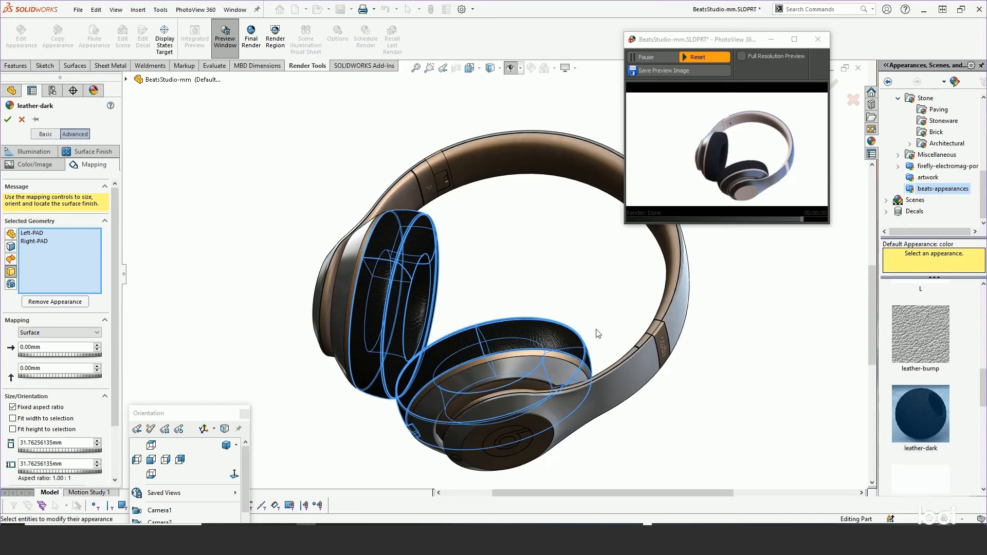
scroll(598, 323, "down", 3)
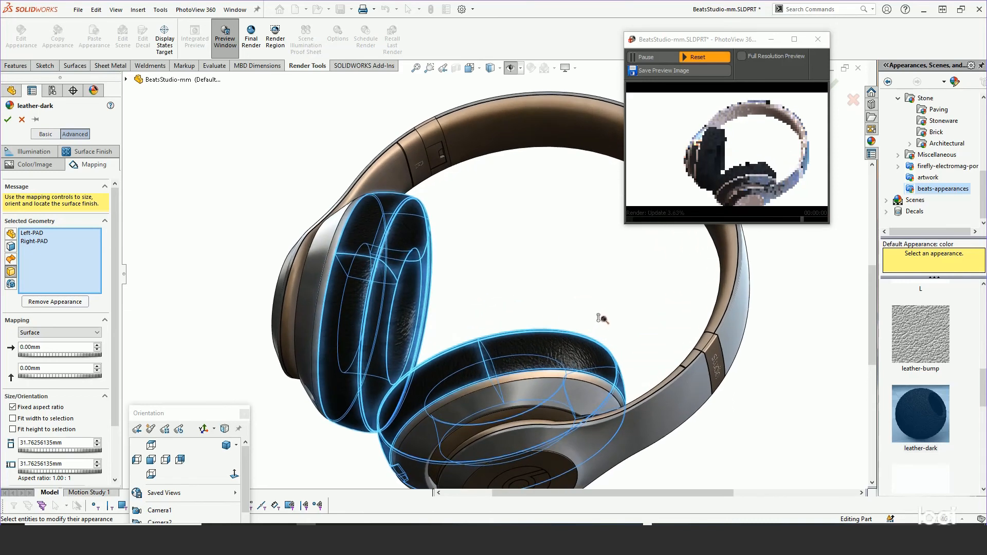
Examine the leather-dark texture closely on both ear pads in the model and in the render preview.
scroll(601, 308, "down", 5)
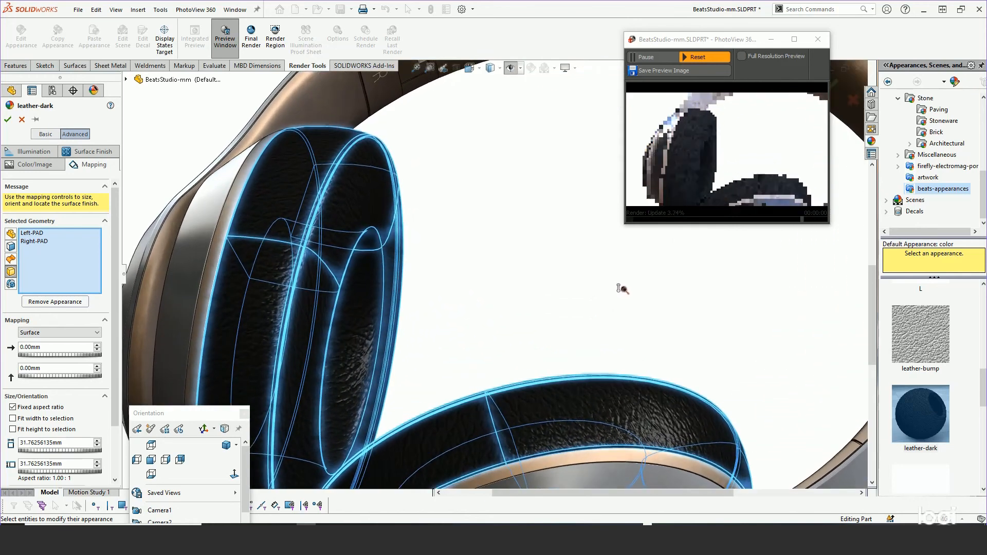
scroll(622, 289, "down", 2)
scroll(646, 296, "down", 2)
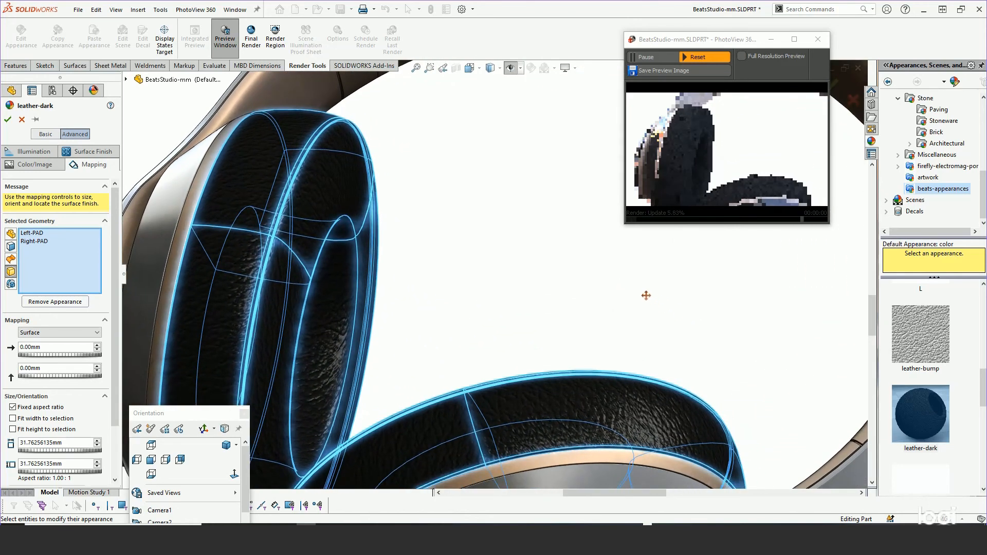
middle_click_drag(646, 295, 509, 119, "ctrl")
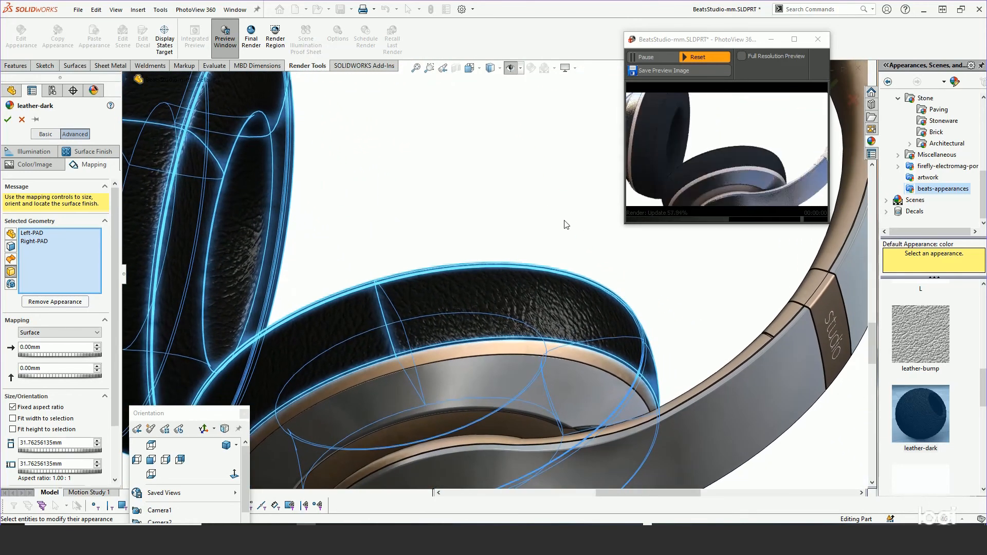
scroll(617, 267, "down", 2)
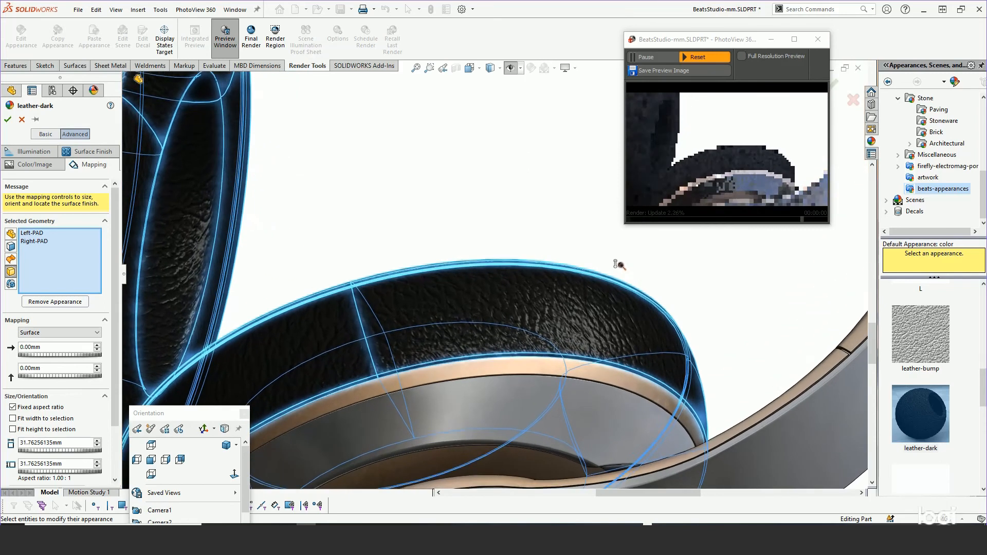
middle_click_drag(610, 262, 631, 405)
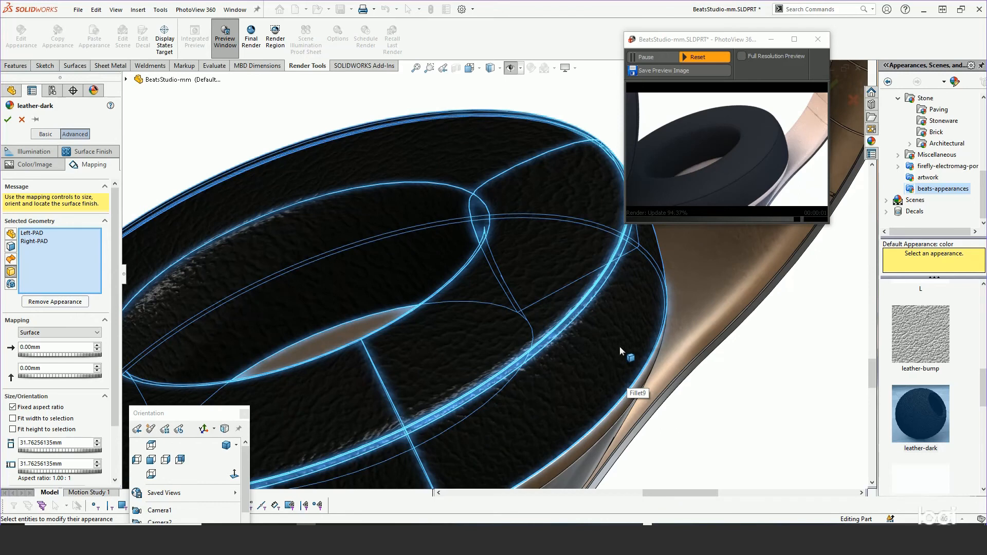
scroll(617, 340, "down", 3)
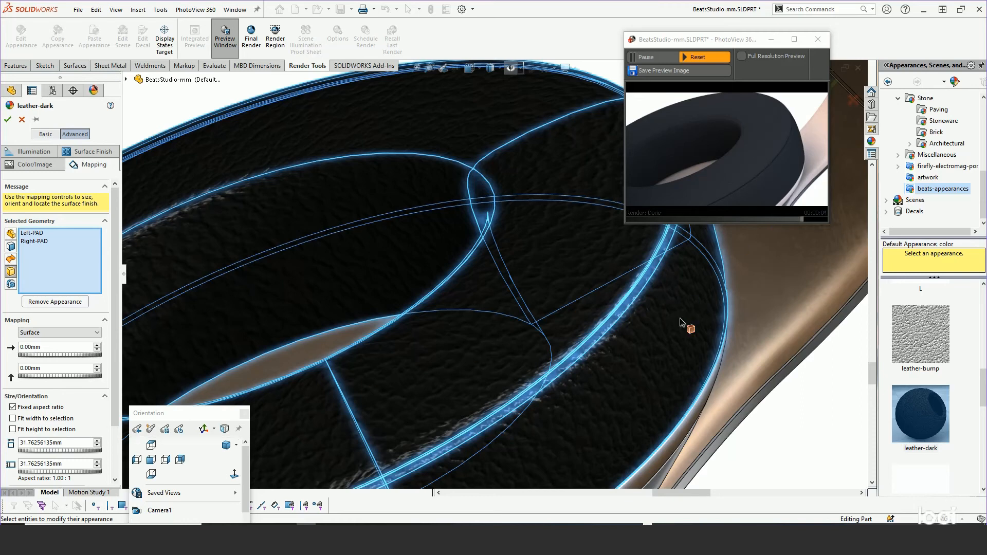
scroll(680, 318, "down", 5)
middle_click_drag(707, 295, 419, 238, "ctrl")
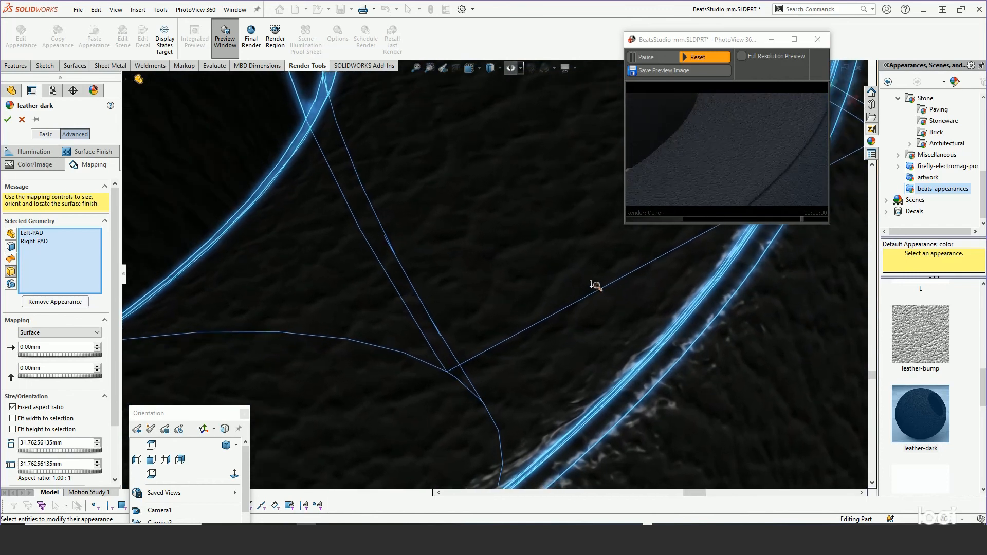
middle_click_drag(599, 288, 499, 251, "ctrl")
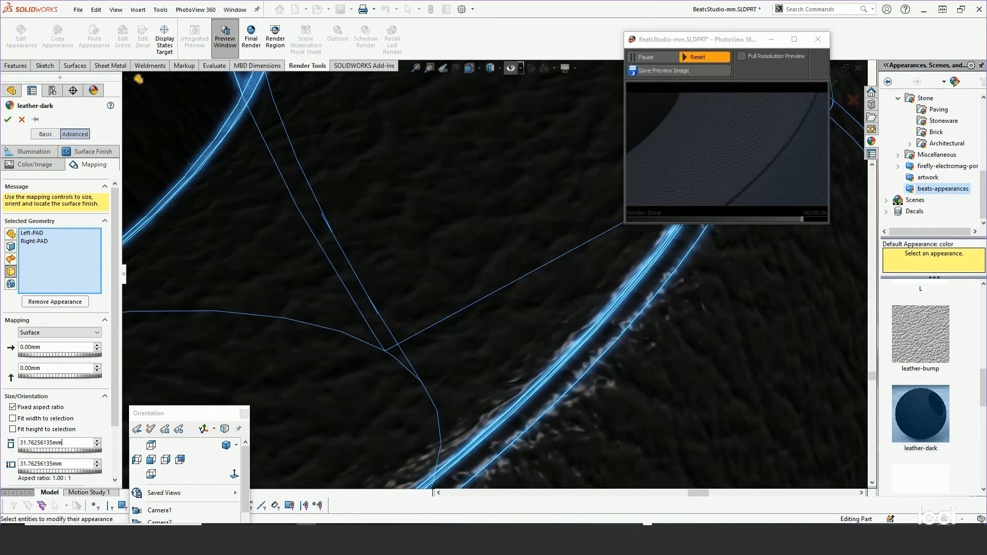
Try to set the leather-dark mapping size on the ear pads to 100 mm.
double_click(71, 443)
type("100")
key("Return")
left_click(69, 397)
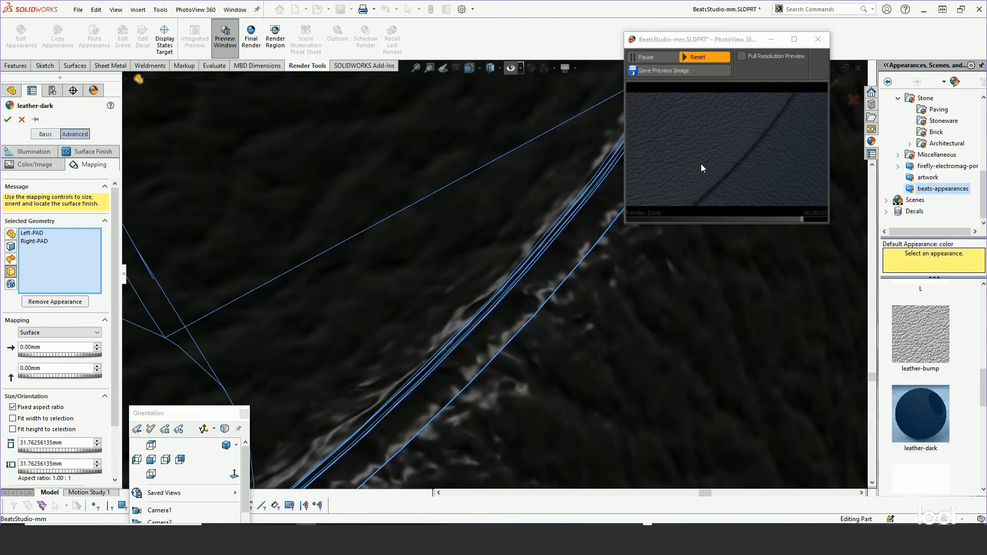
Review the illumination settings of leather-dark and try to set its surface finish bump strength to 1 mm.
left_click(31, 154)
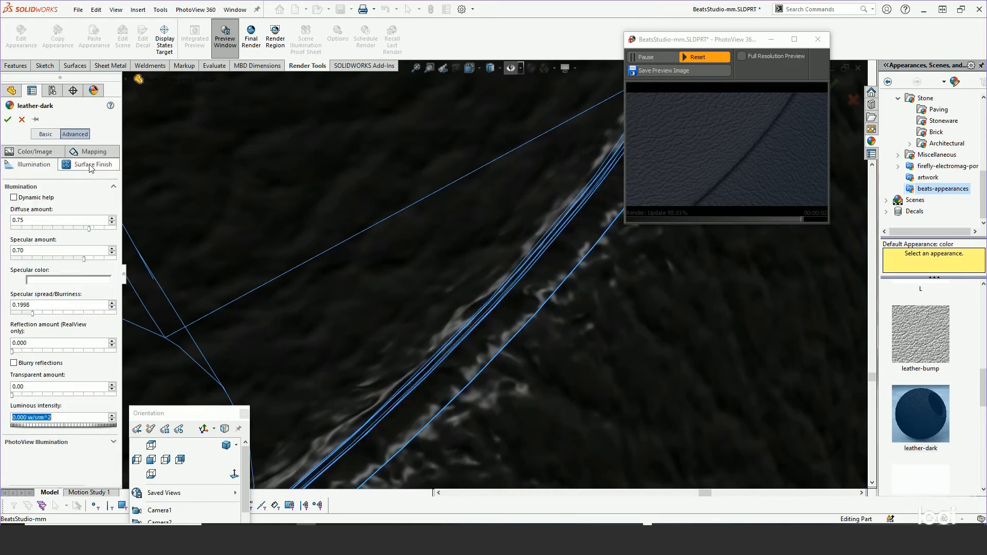
left_click(91, 166)
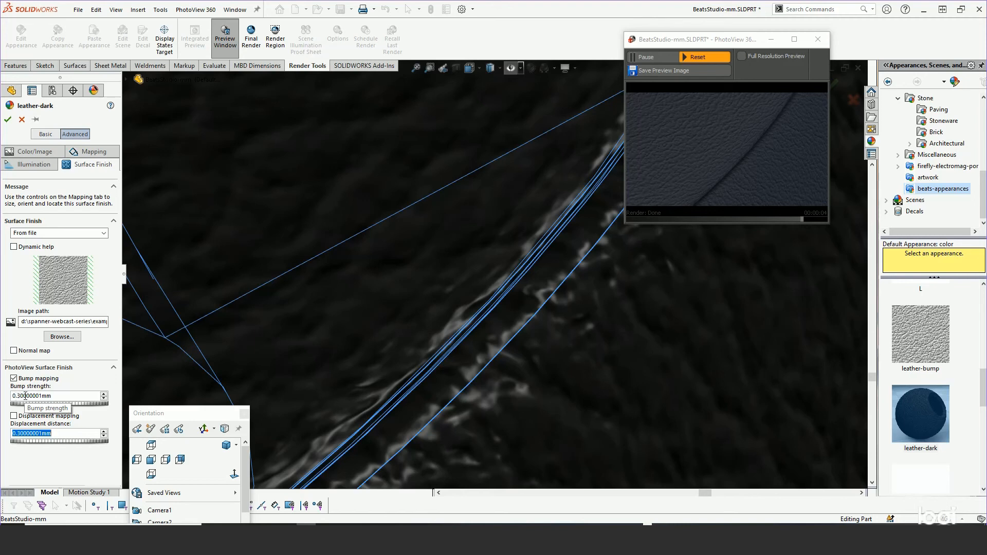
left_click(19, 395)
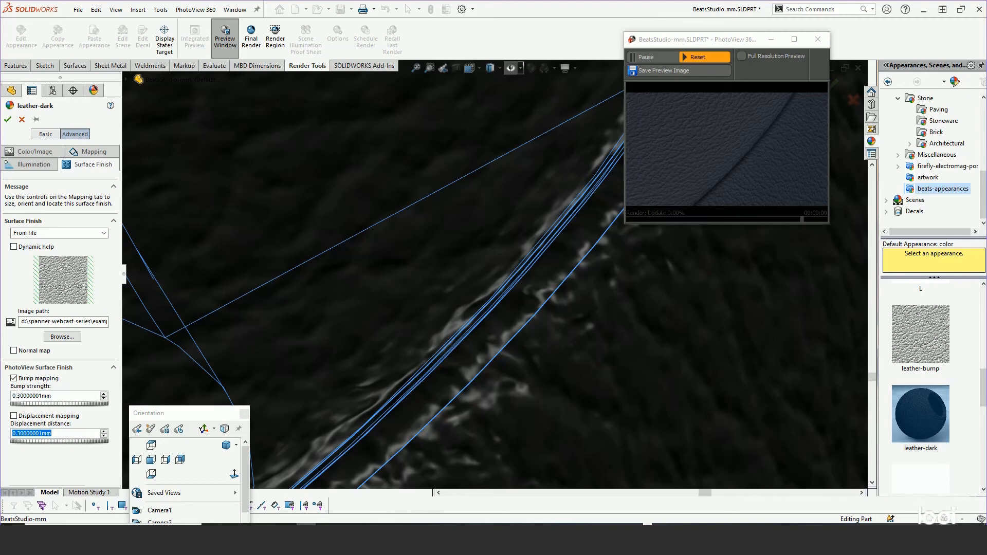
left_click_drag(20, 396, 5, 397)
type("1")
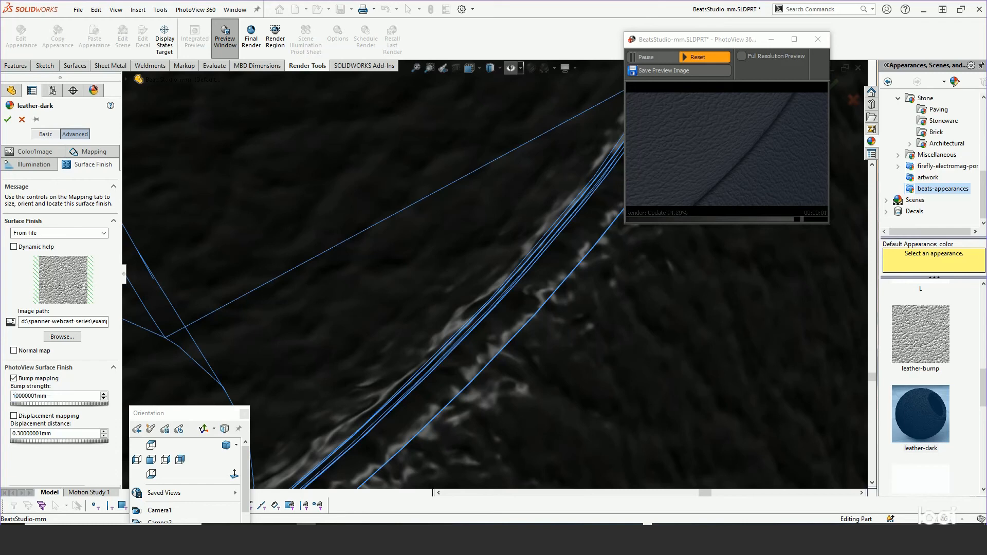
left_click(23, 433)
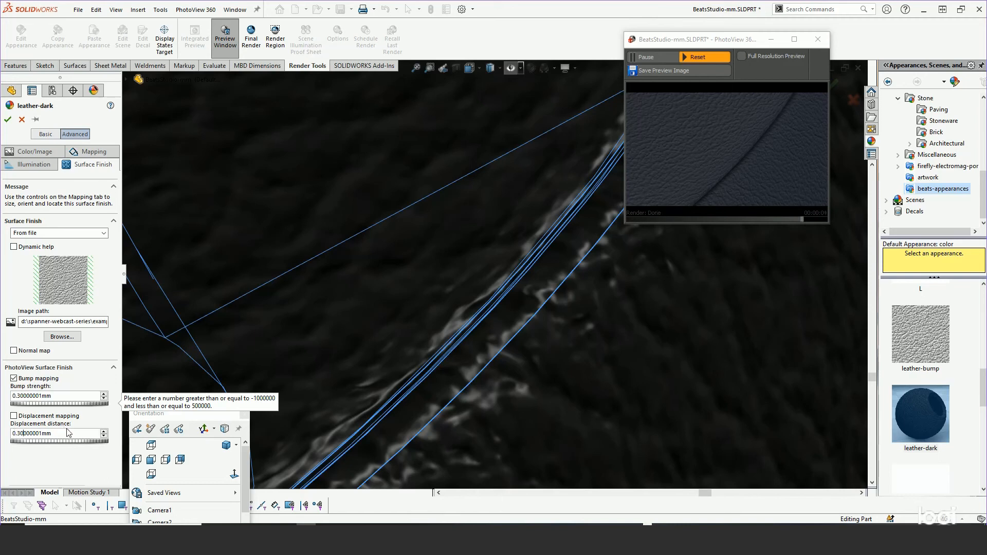
Enable displacement mapping for the leather-dark surface finish and examine its effect along the ear pad's edge.
left_click(13, 417)
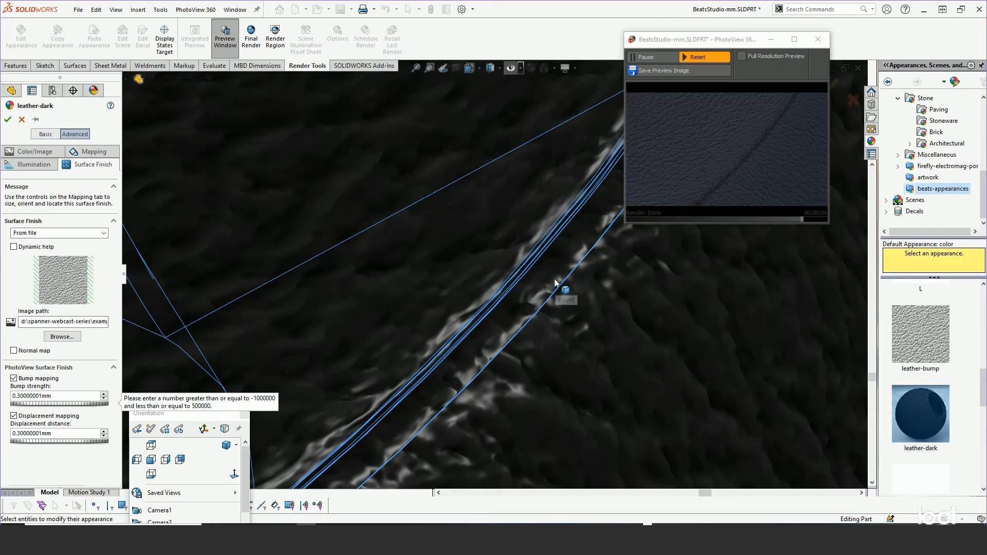
scroll(535, 303, "down", 2)
scroll(535, 303, "up", 10)
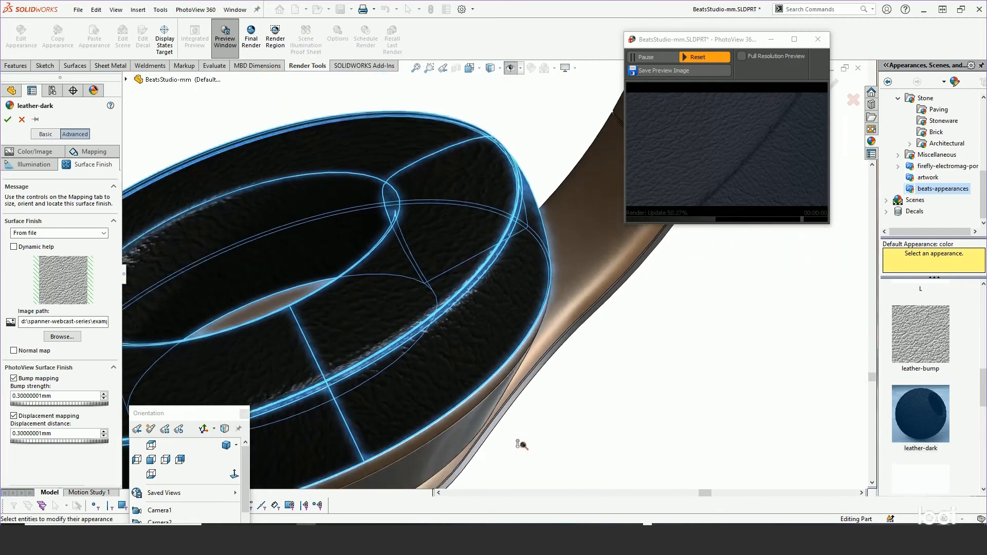
scroll(418, 154, "down", 3)
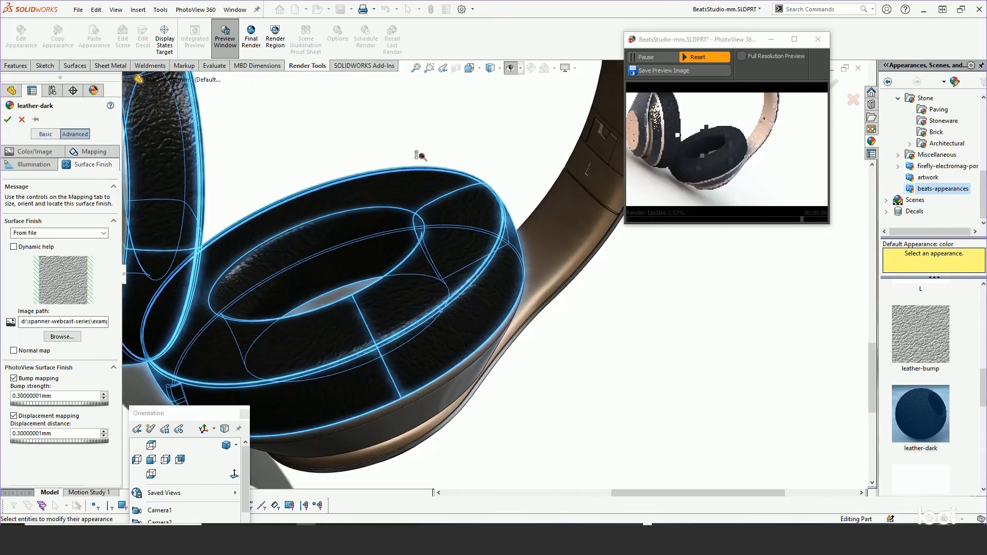
middle_click_drag(396, 203, 392, 207, "ctrl")
scroll(434, 262, "down", 6)
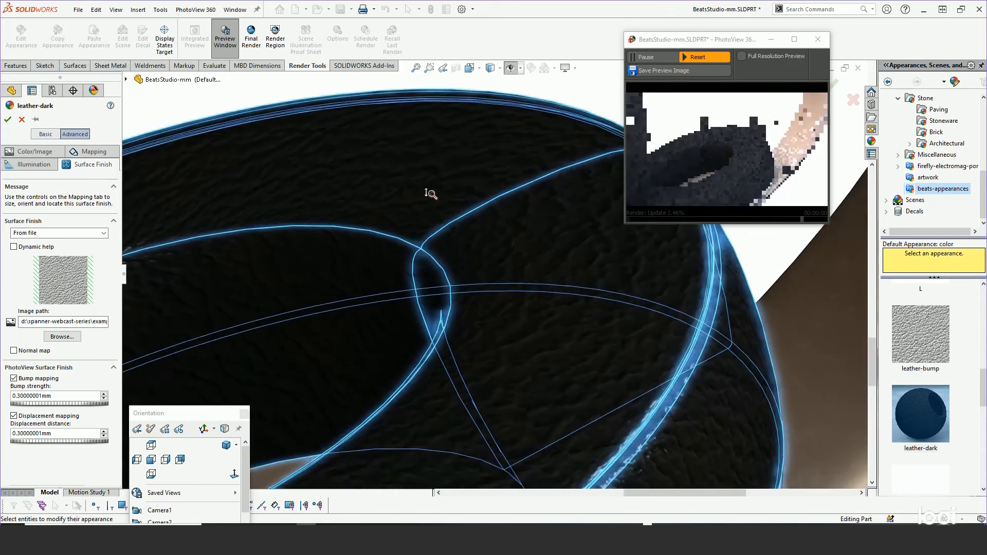
scroll(490, 247, "down", 6)
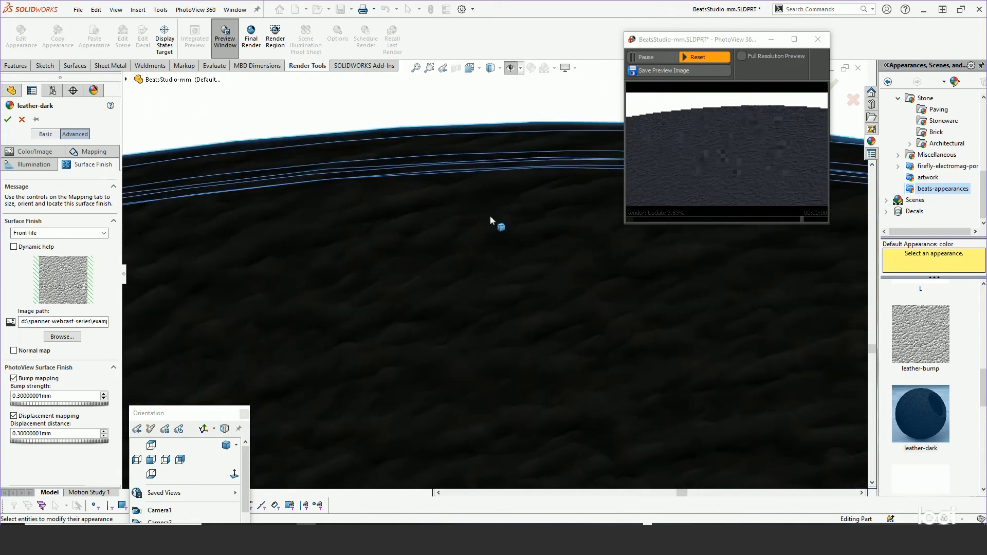
middle_click_drag(502, 266, 557, 416, "ctrl")
scroll(503, 291, "down", 6)
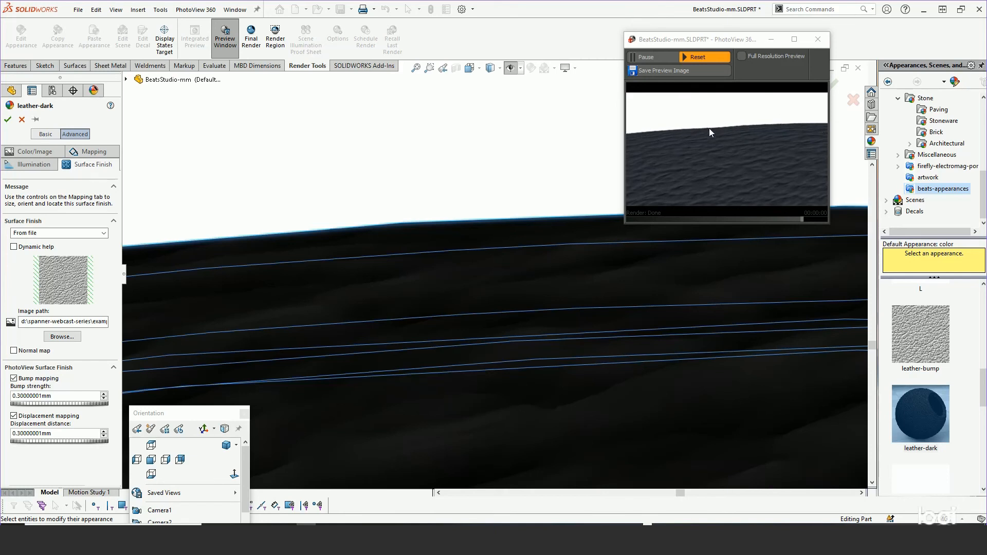
Disable displacement mapping for the leather-dark surface finish and compare the ear pad's look in the render preview.
left_click(14, 415)
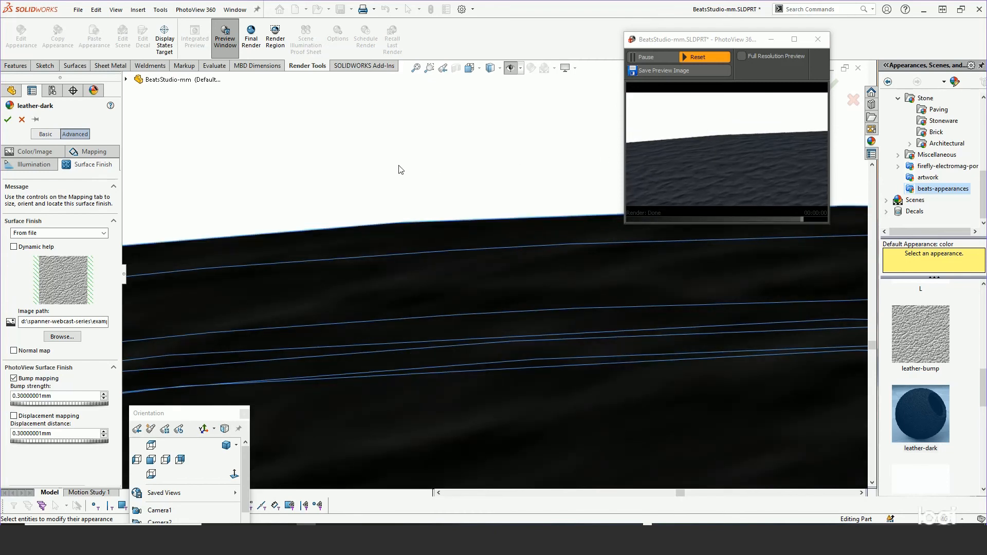
middle_click_drag(332, 212, 352, 475, "shift")
middle_click_drag(483, 296, 494, 189, "ctrl")
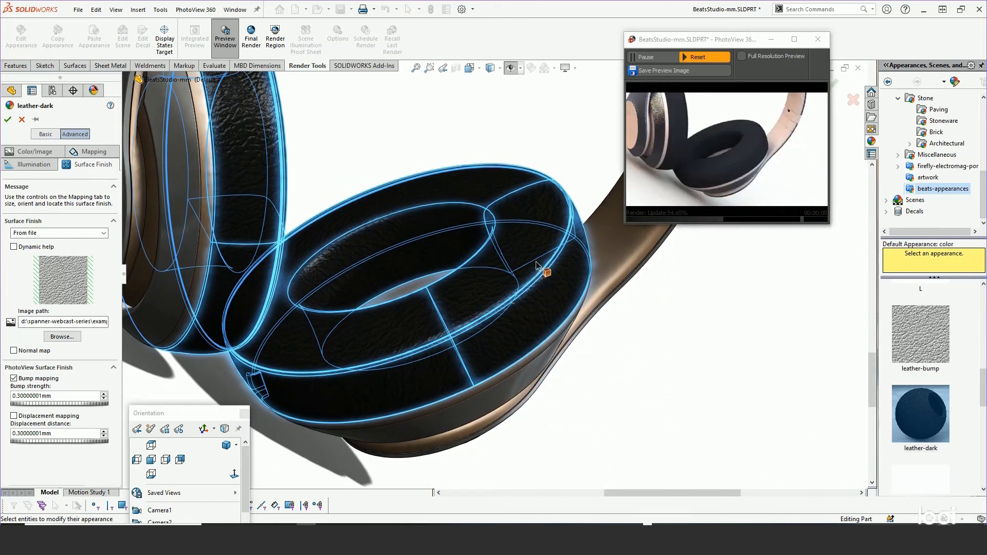
middle_click_drag(536, 265, 539, 212, "shift")
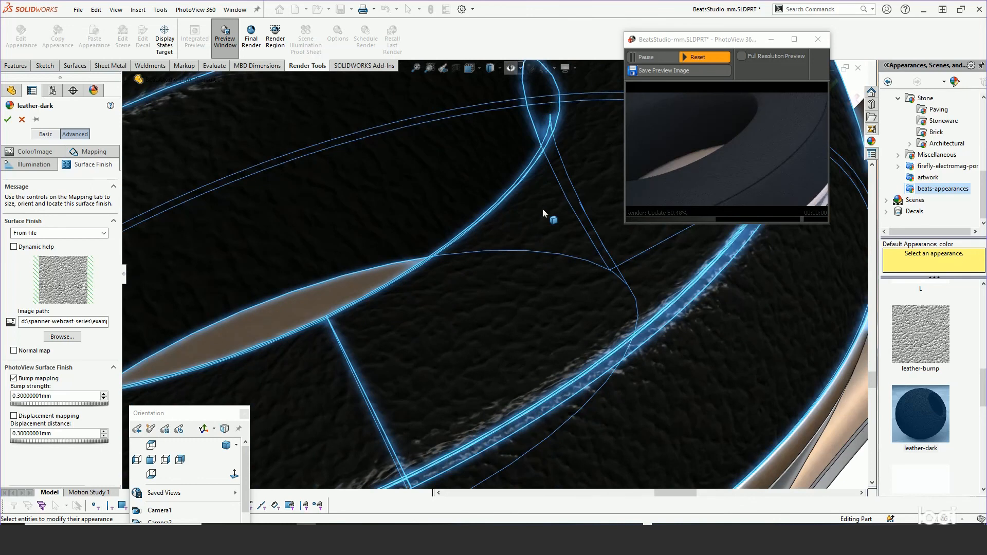
Show the PhotoView illumination settings of the leather-dark appearance.
left_click(24, 164)
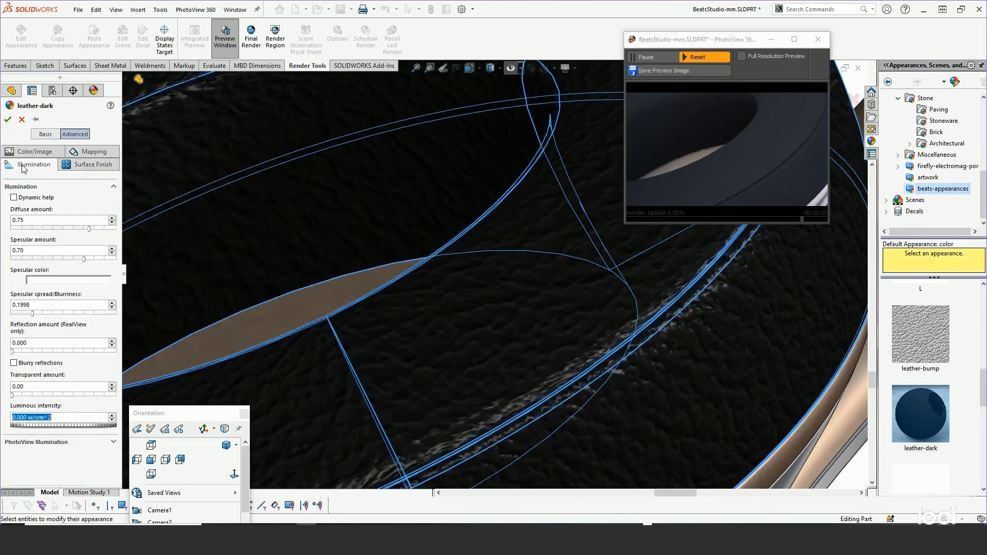
left_click(113, 442)
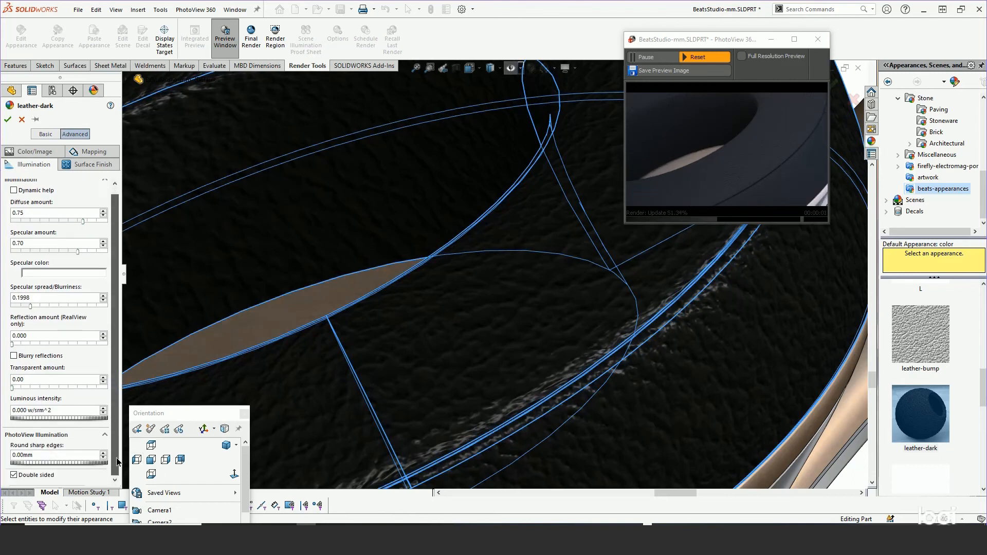
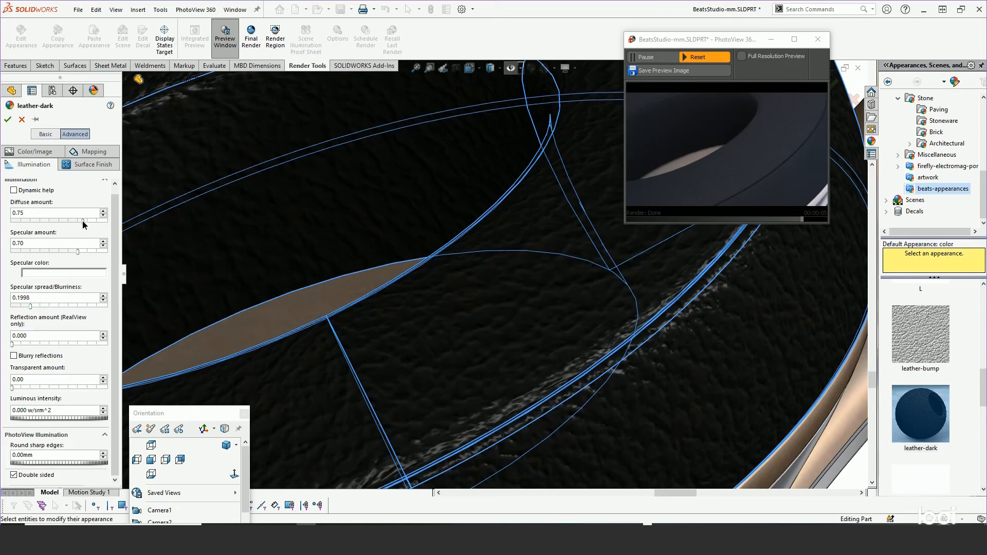
Raise the diffuse amount of leather-dark to 0.82 and review its color and image settings.
mouse_move(82, 224)
left_mouse_down()
mouse_move(102, 225)
mouse_move(89, 227)
left_mouse_up()
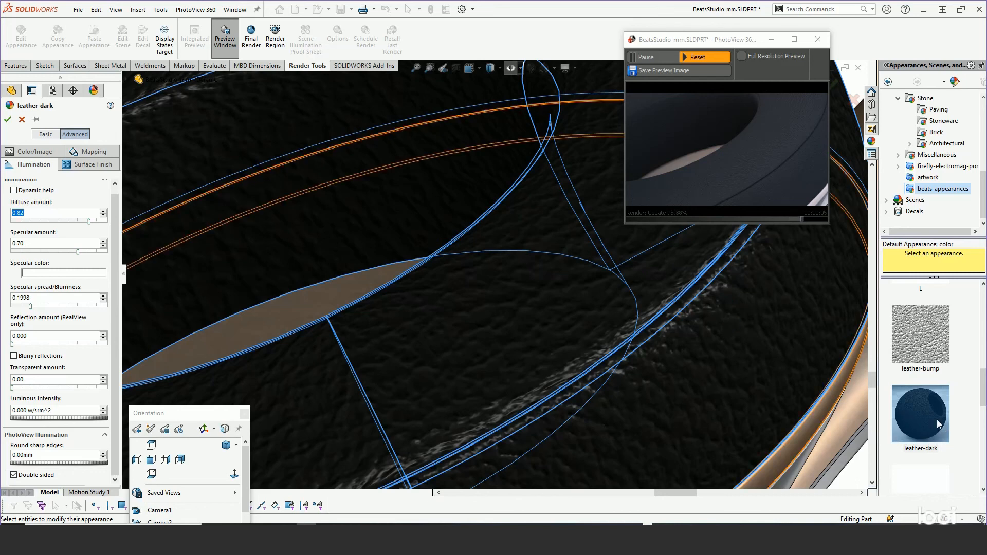
mouse_move(937, 424)
left_click_drag(939, 424, 748, 195)
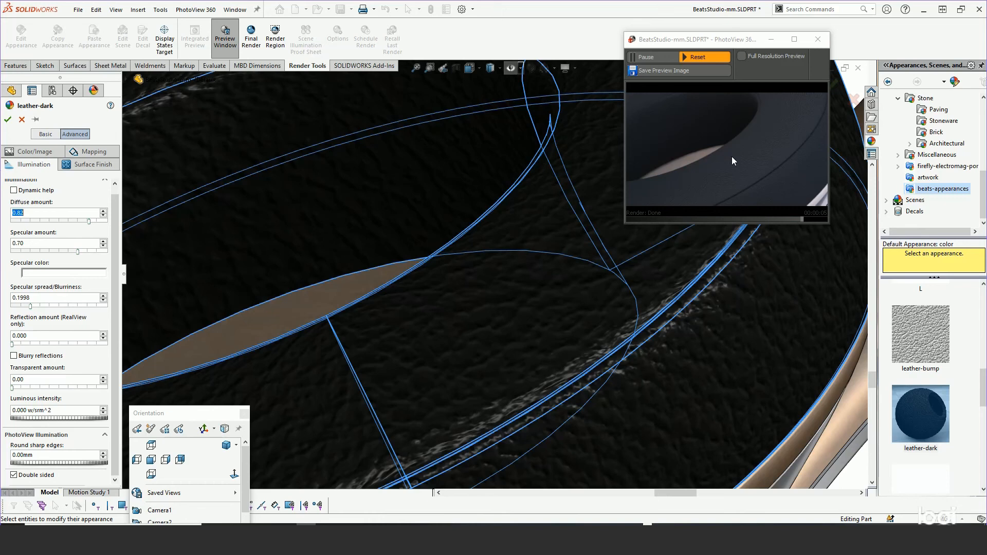
left_click(36, 151)
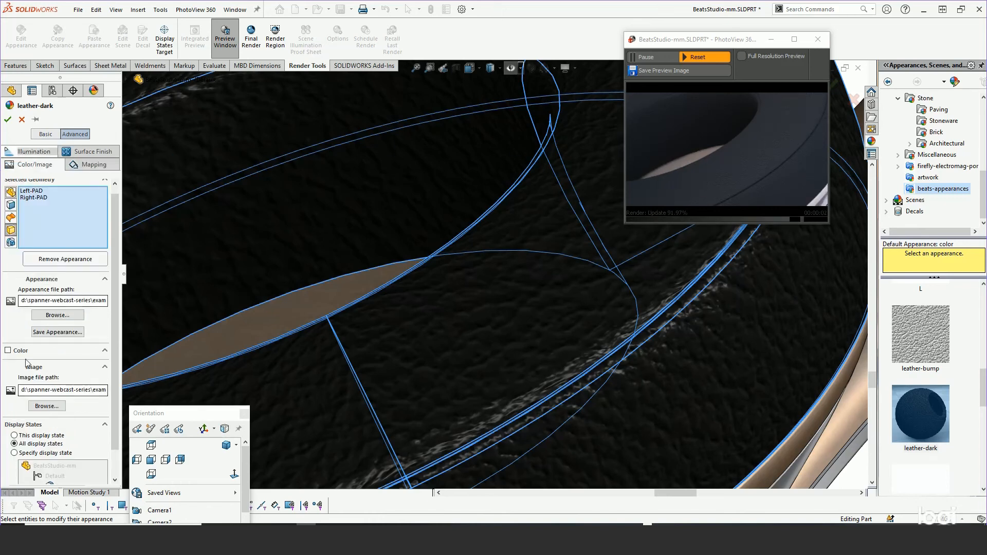
scroll(118, 286, "up", 1)
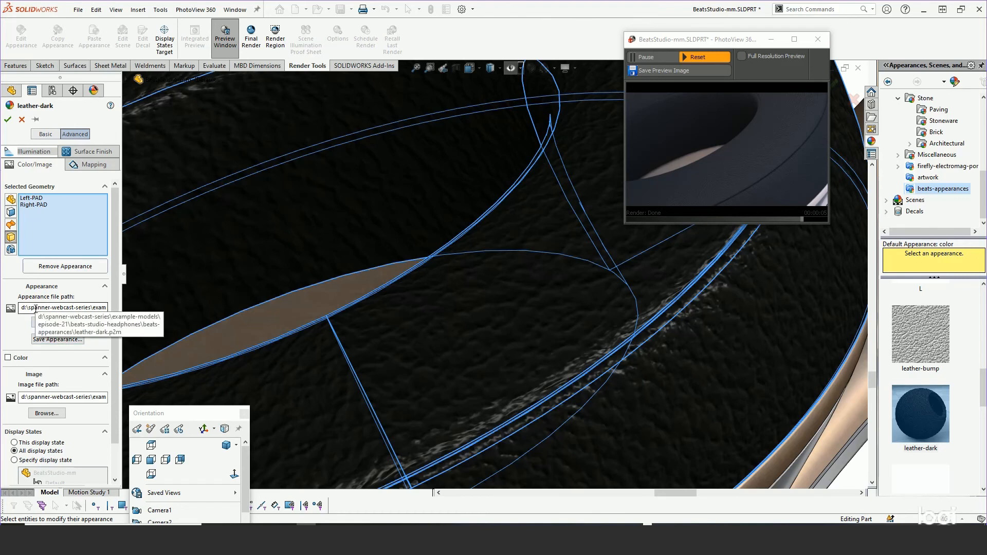
Test a diffuse amount of 0.25 for leather-dark, settle on 0.94, and raise the specular amount to 0.85.
left_click(36, 152)
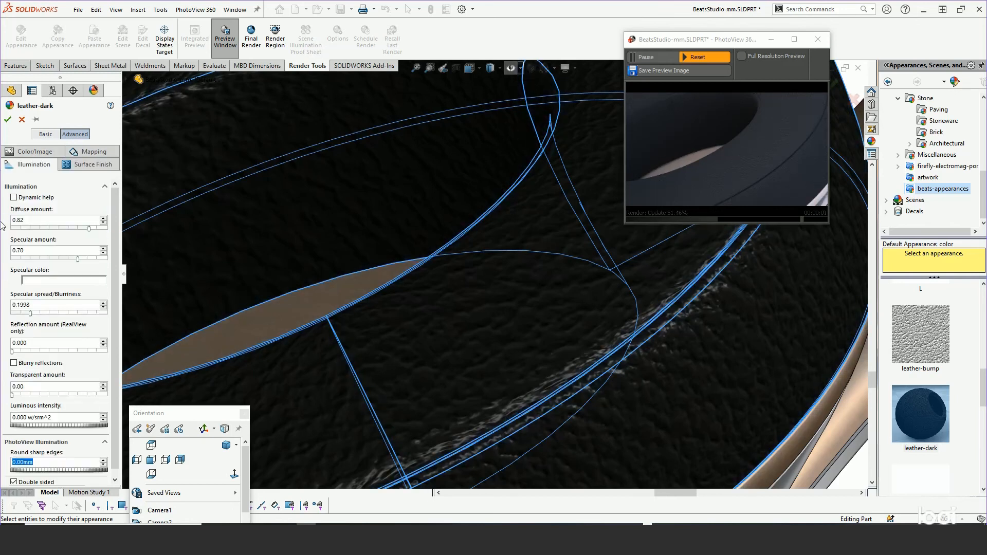
mouse_move(90, 230)
left_mouse_down()
mouse_move(24, 229)
mouse_move(66, 233)
mouse_move(37, 233)
left_mouse_up()
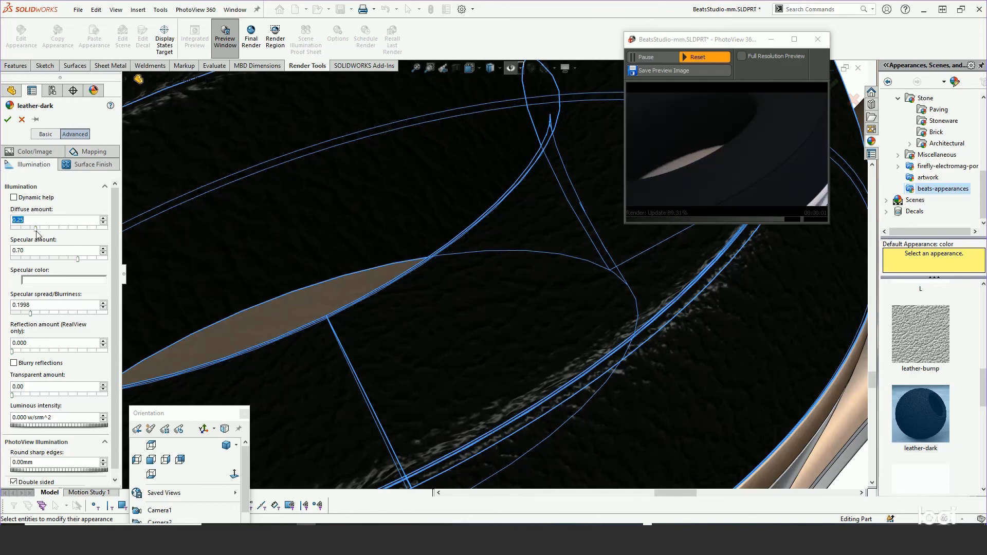
left_click_drag(37, 230, 102, 233)
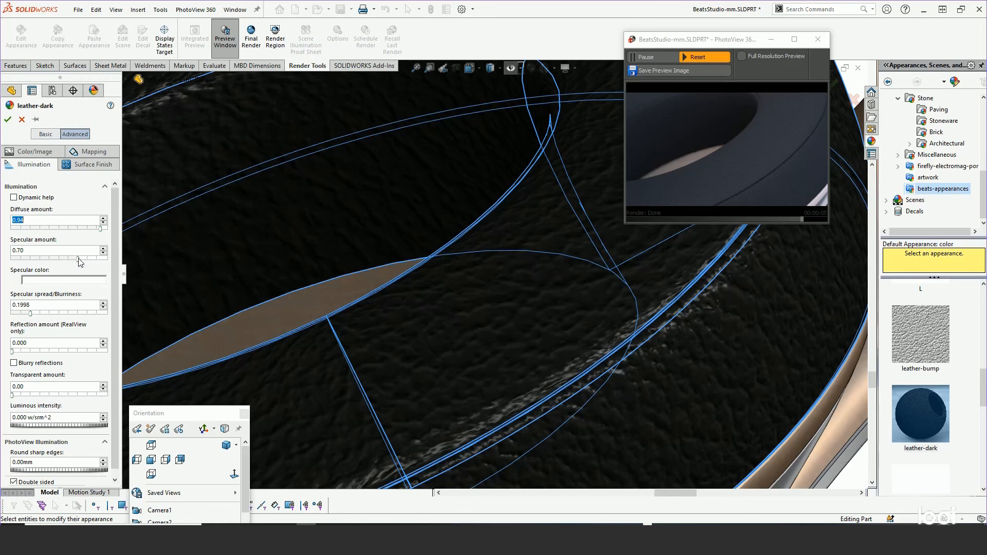
left_click_drag(77, 258, 92, 260)
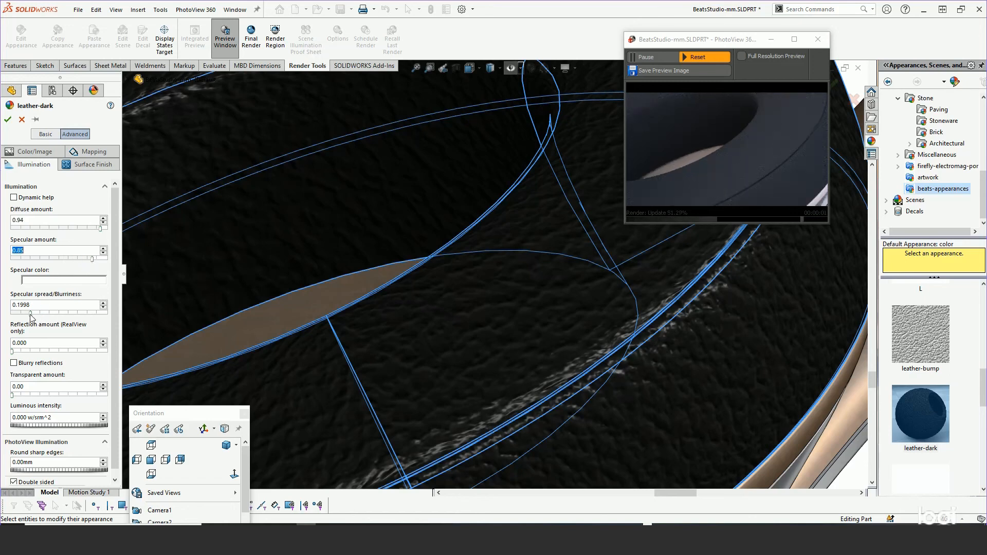
Test a specular spread of 0 on the ear pad leather, restore it to 0.1998 and accept the appearance edits.
left_click_drag(30, 314, 7, 319)
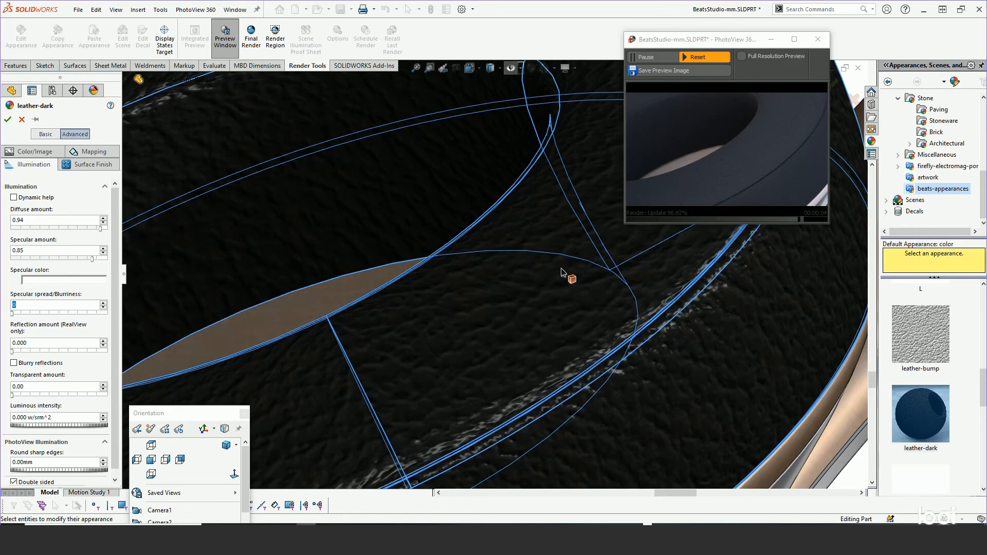
middle_click_drag(561, 272, 564, 203, "shift")
scroll(568, 204, "up", 2)
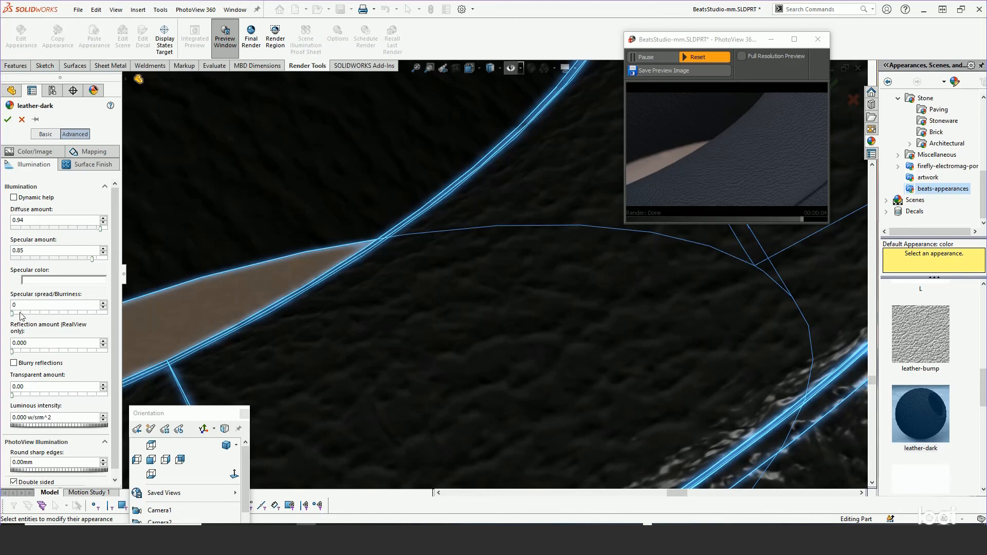
left_click_drag(14, 315, 32, 317)
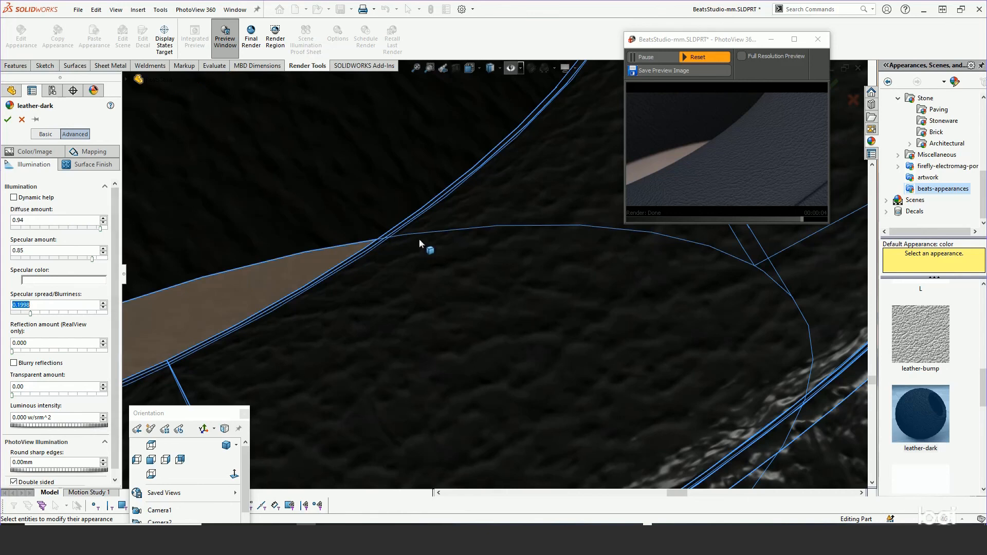
left_click(9, 120)
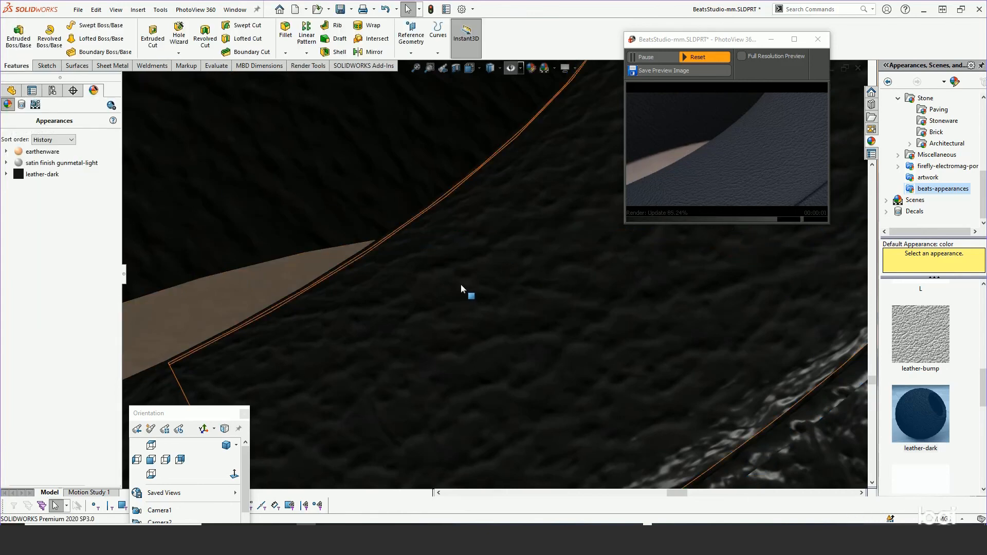
Apply the beats-logo-metallic-gloss appearance to the body of the round logo disc on the outer ear cup.
scroll(452, 275, "up", 10)
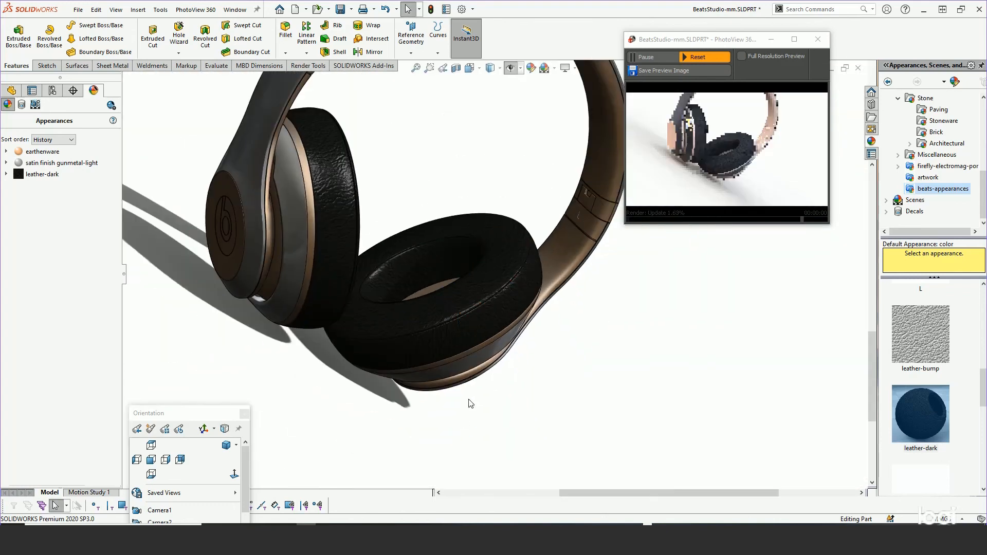
middle_click_drag(489, 286, 428, 162)
scroll(513, 268, "down", 1)
middle_click_drag(486, 245, 329, 152, "ctrl")
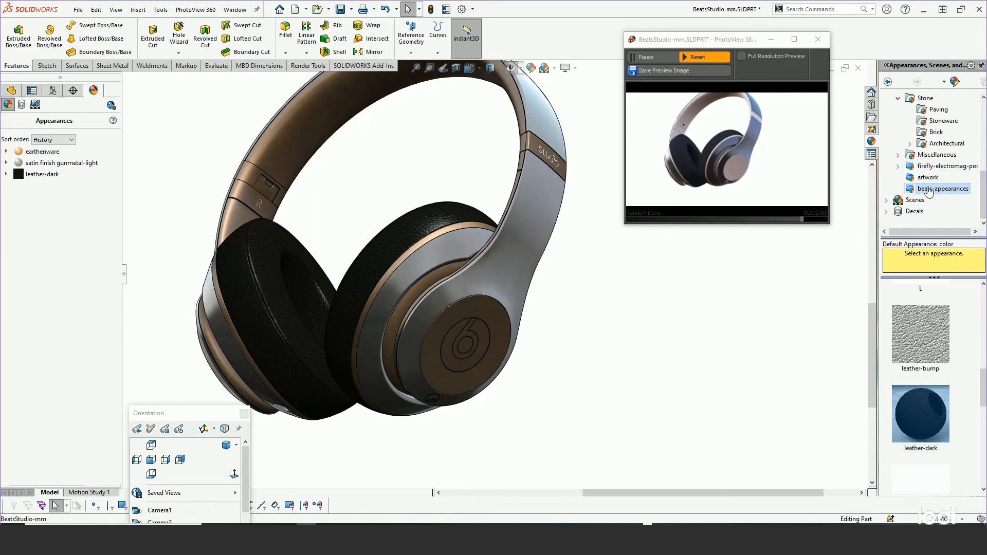
left_click_drag(982, 397, 983, 323)
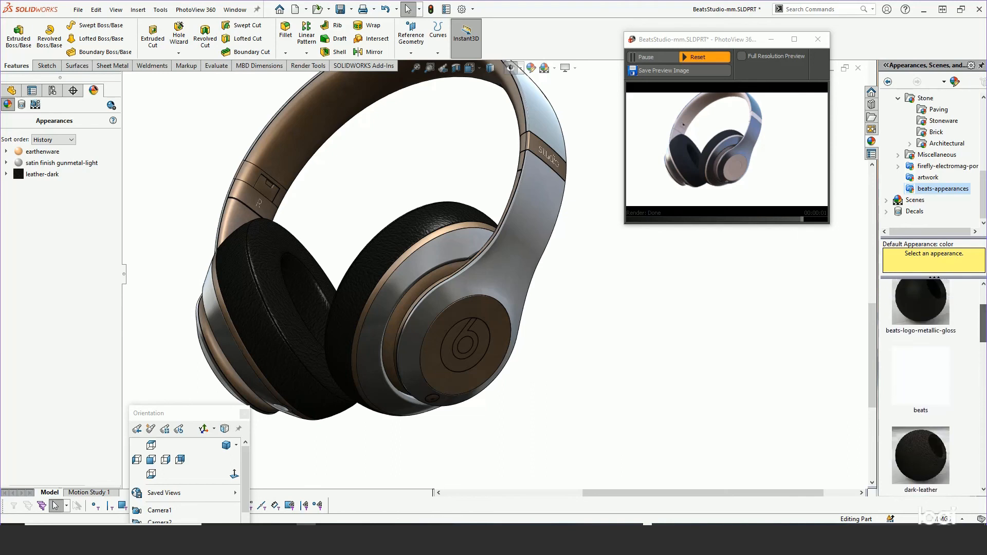
mouse_move(913, 297)
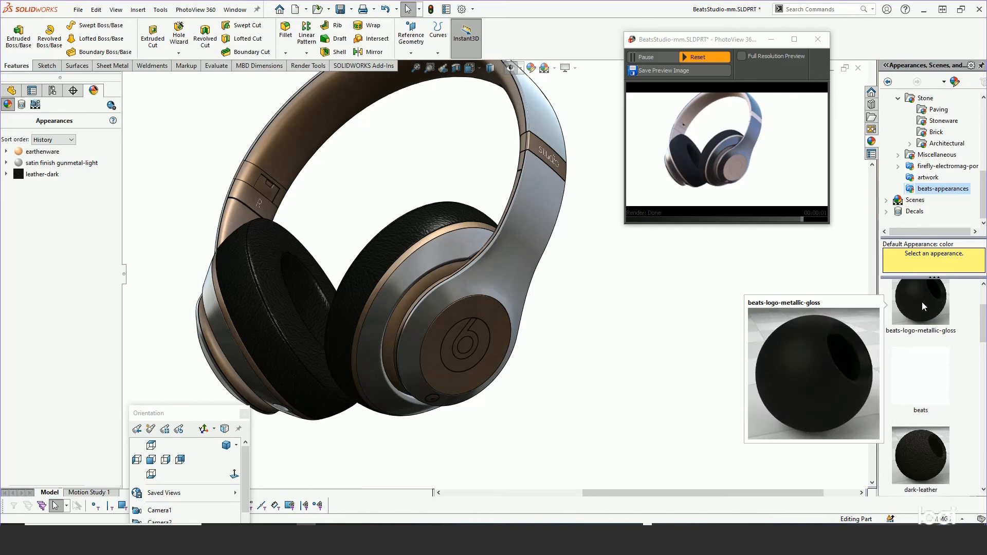
left_click_drag(921, 302, 466, 337)
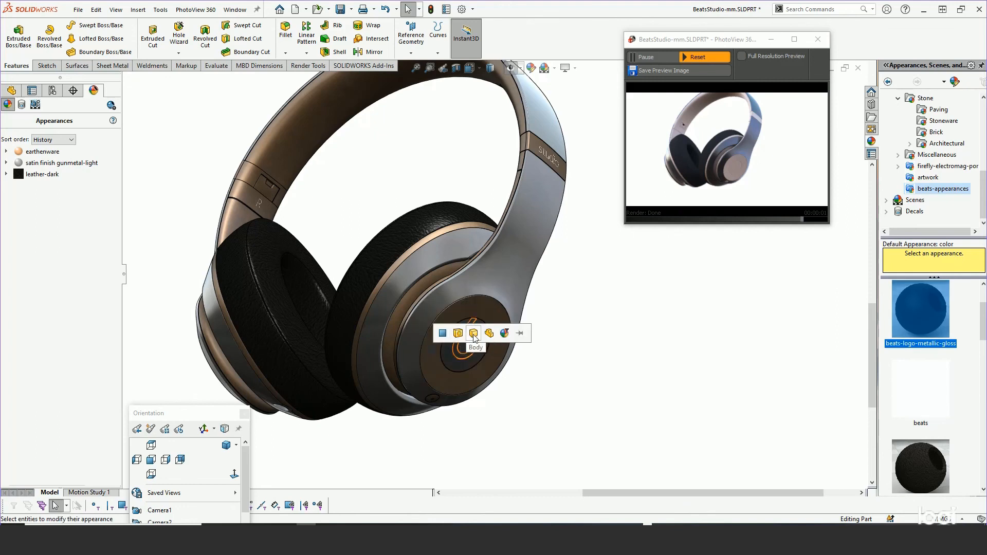
left_click(473, 333)
Apply the gloss-black appearance to only the b-shaped face of the ear cup logo.
scroll(468, 343, "down", 5)
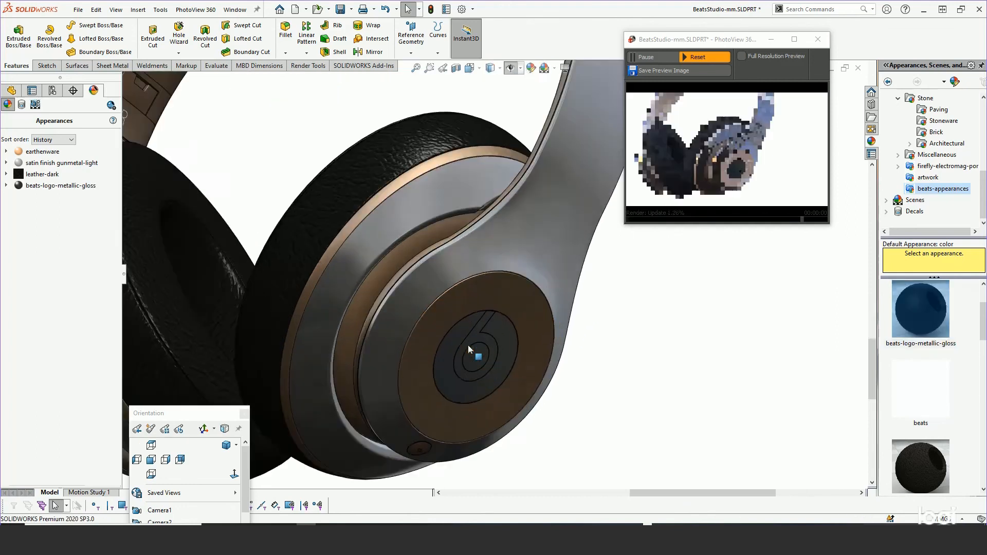
middle_click(494, 367)
middle_click_drag(494, 364, 473, 227)
scroll(513, 338, "down", 6)
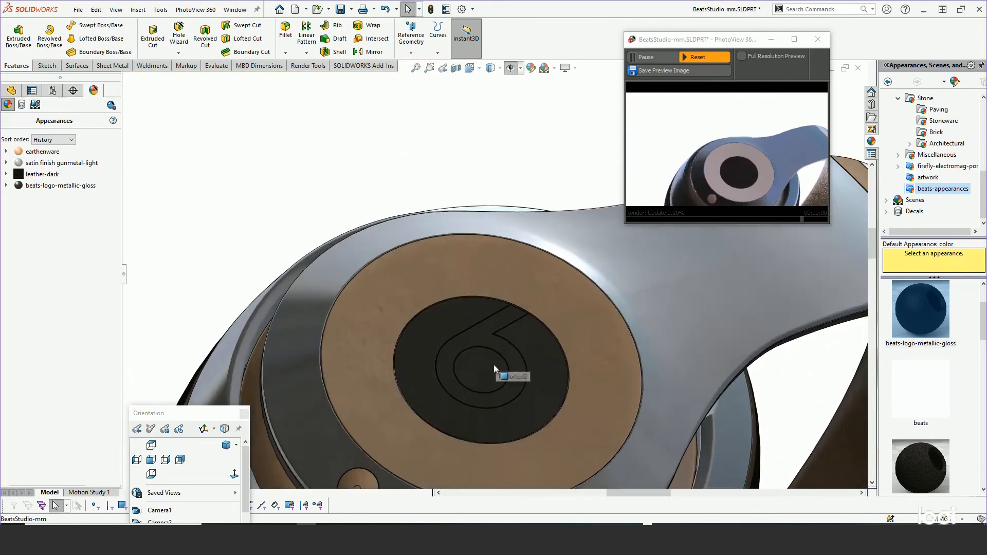
scroll(531, 415, "down", 1)
middle_click_drag(507, 412, 515, 368)
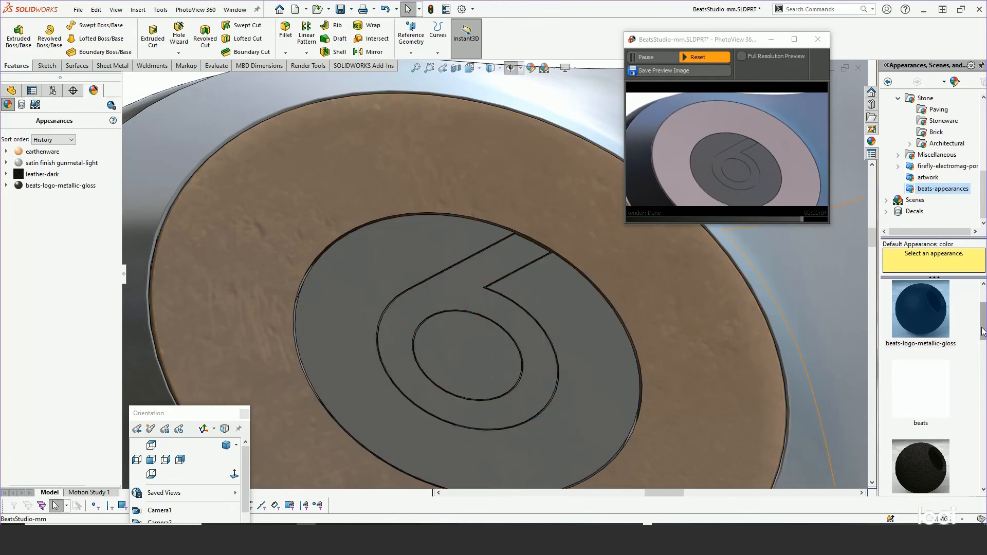
left_click_drag(985, 325, 984, 362)
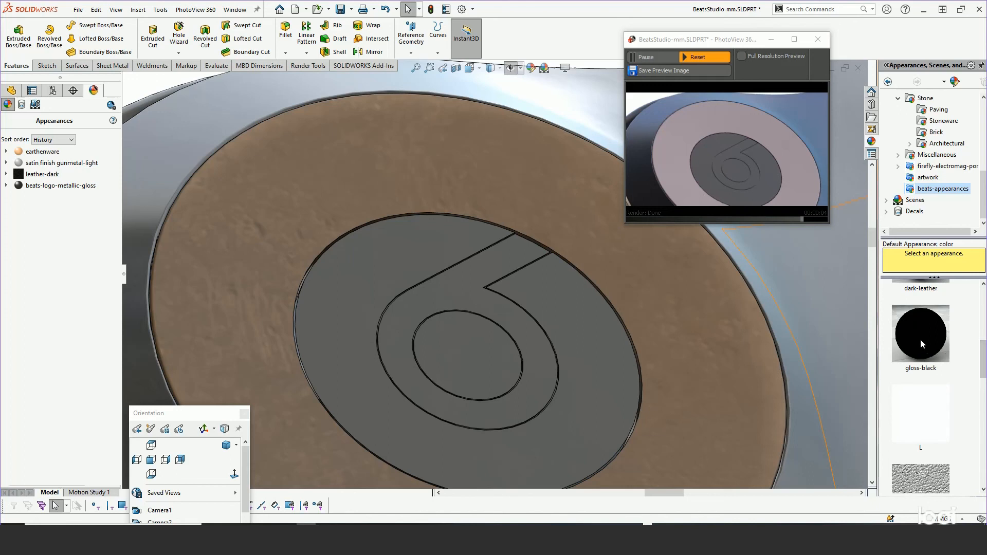
left_click_drag(921, 334, 461, 286)
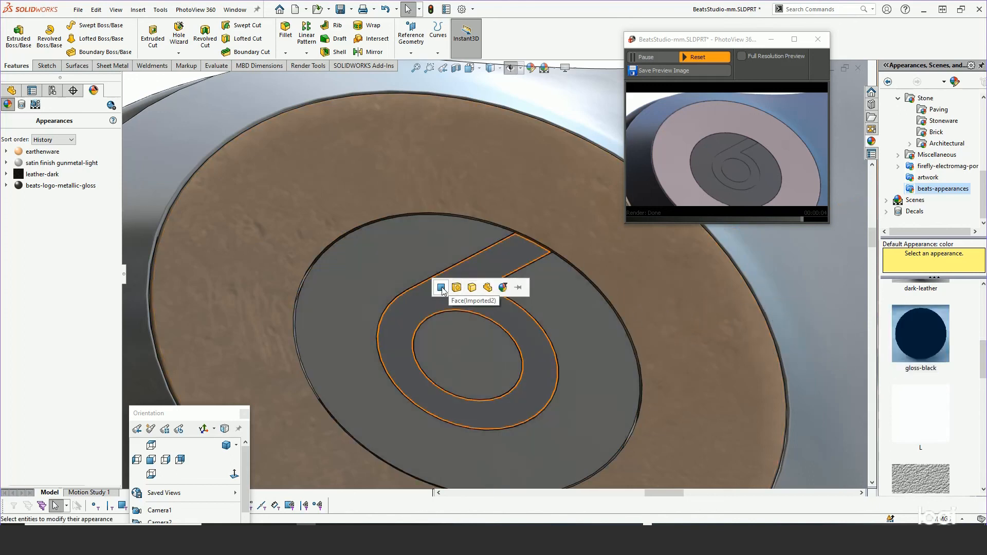
left_click(442, 288)
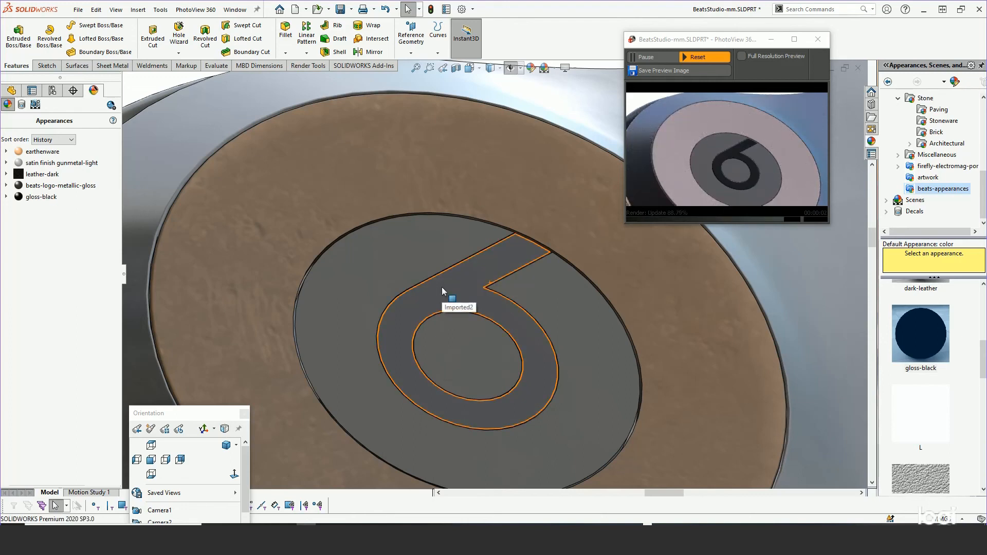
Edit the gloss-black appearance and add the logo's outer curved side face and its inner loop side face to the geometry.
right_click(41, 197)
left_click(68, 216)
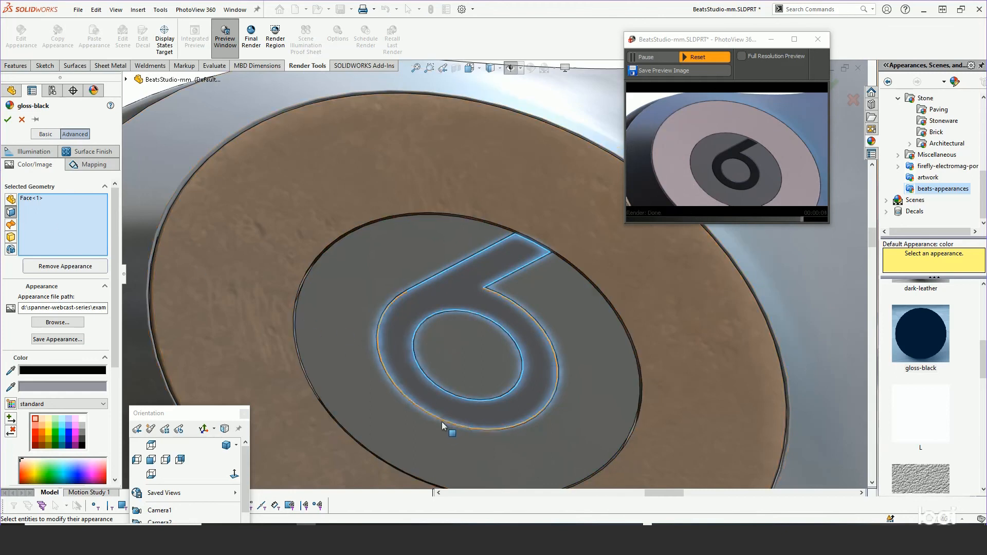
scroll(447, 419, "down", 6)
scroll(458, 351, "down", 8)
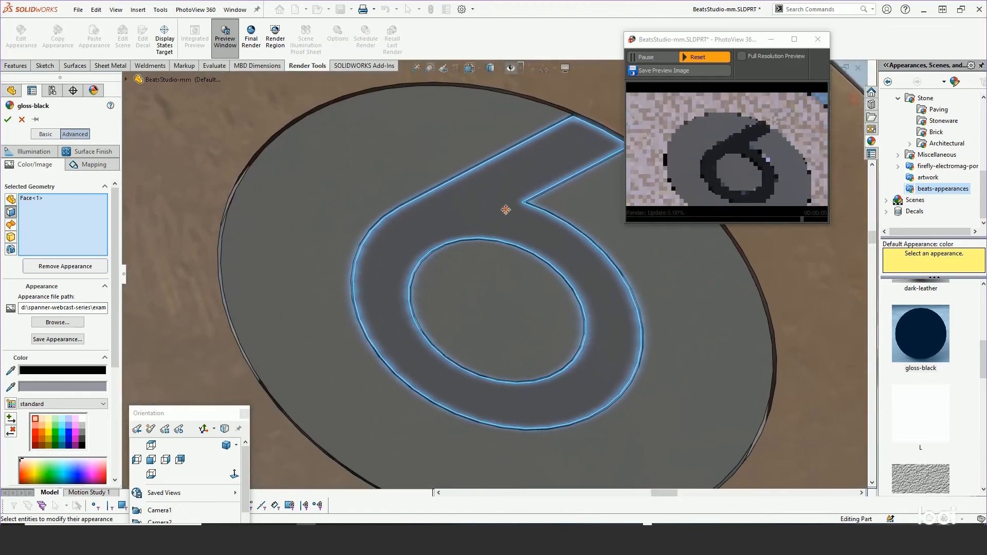
scroll(489, 176, "up", 5)
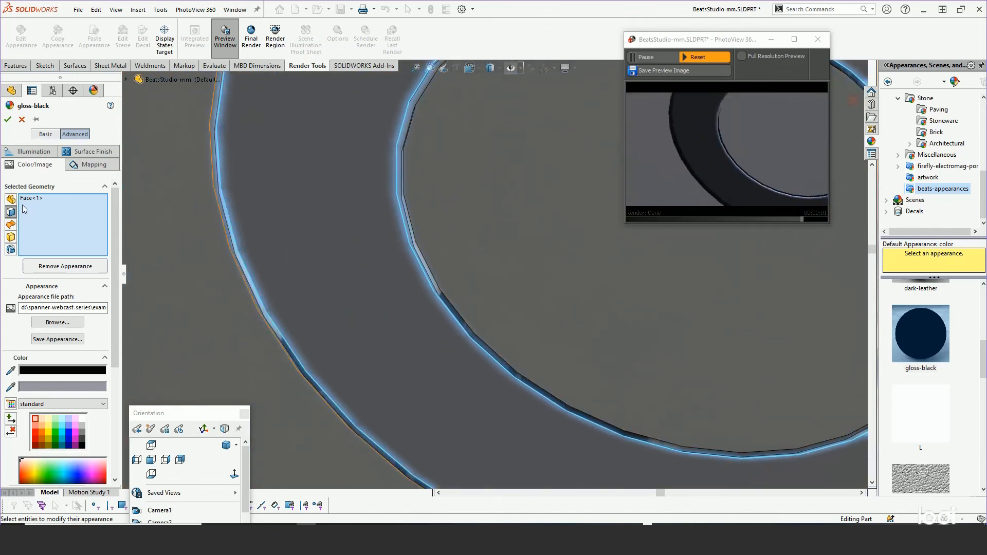
left_click(266, 320)
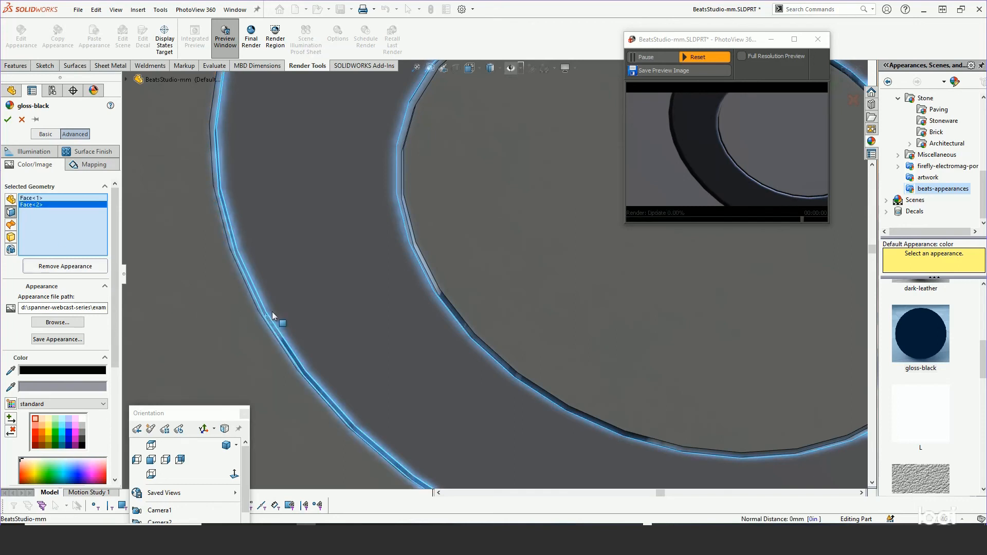
middle_click_drag(401, 269, 431, 258)
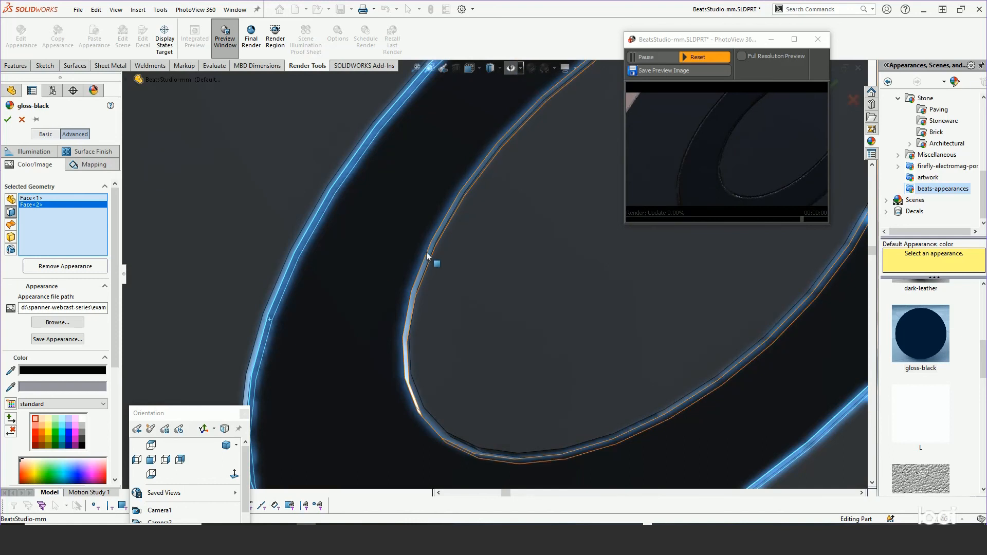
left_click(430, 256)
scroll(427, 259, "up", 8)
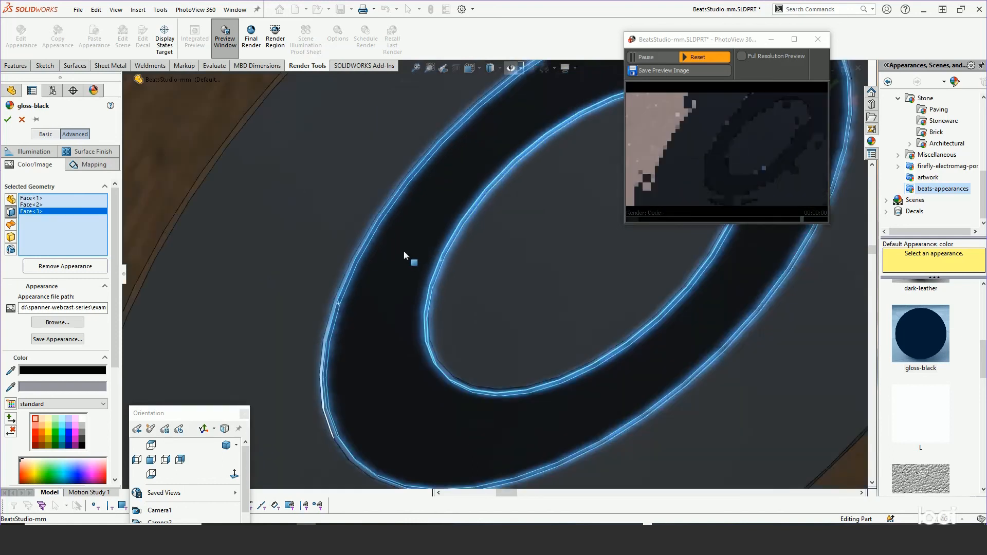
Add the side face at the logo's notch to the gloss-black geometry, keeping the outer curved side face selected.
scroll(566, 204, "down", 4)
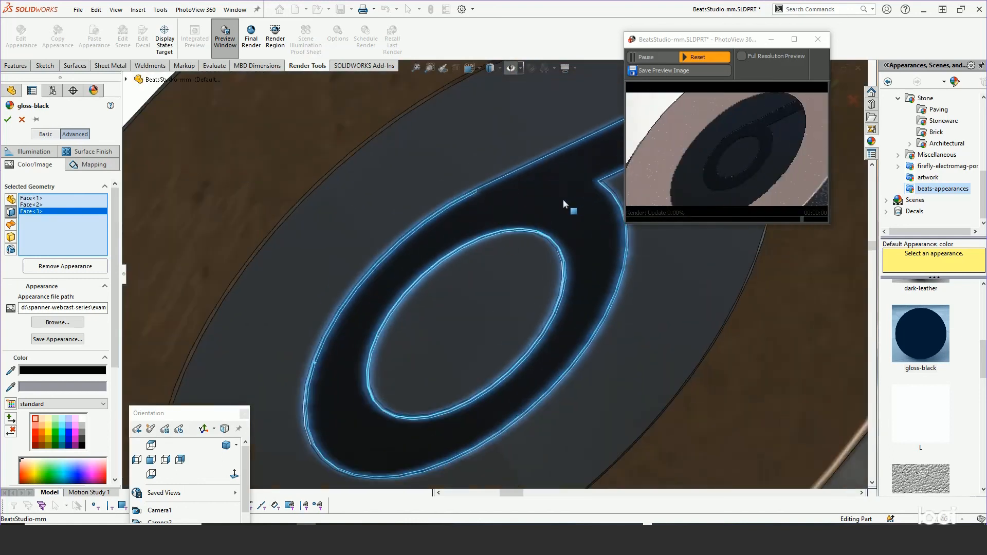
scroll(566, 177, "up", 5)
scroll(558, 216, "down", 8)
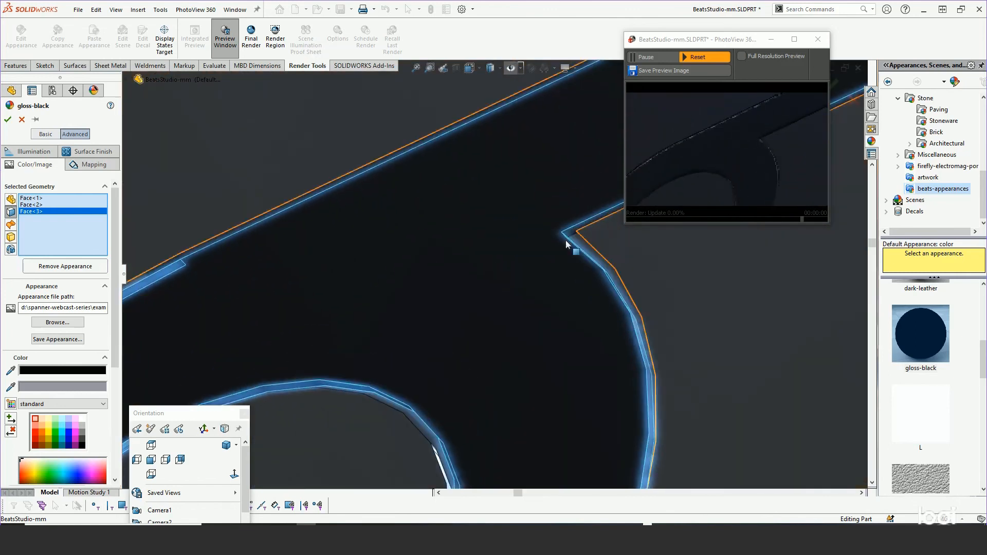
left_click(571, 236)
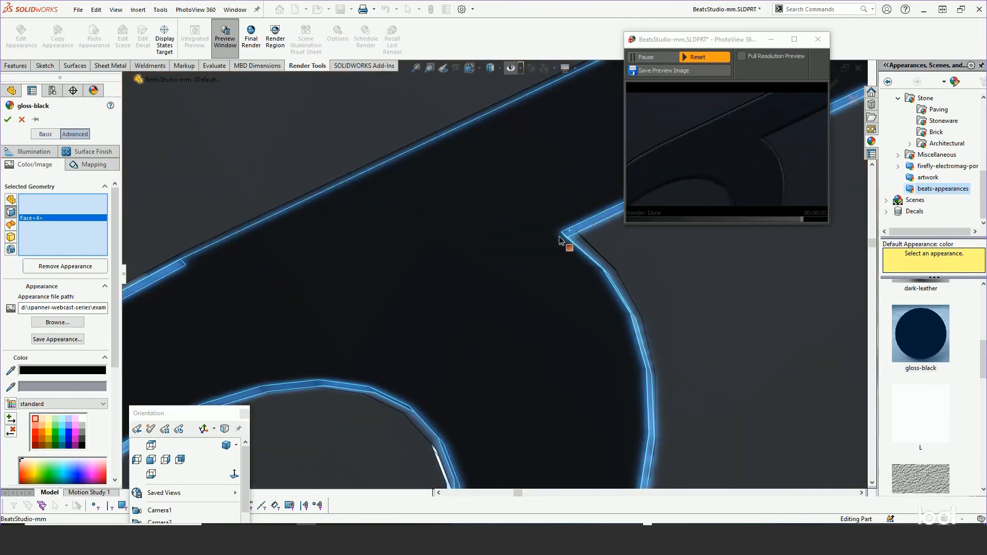
scroll(571, 241, "up", 3)
left_click(570, 247)
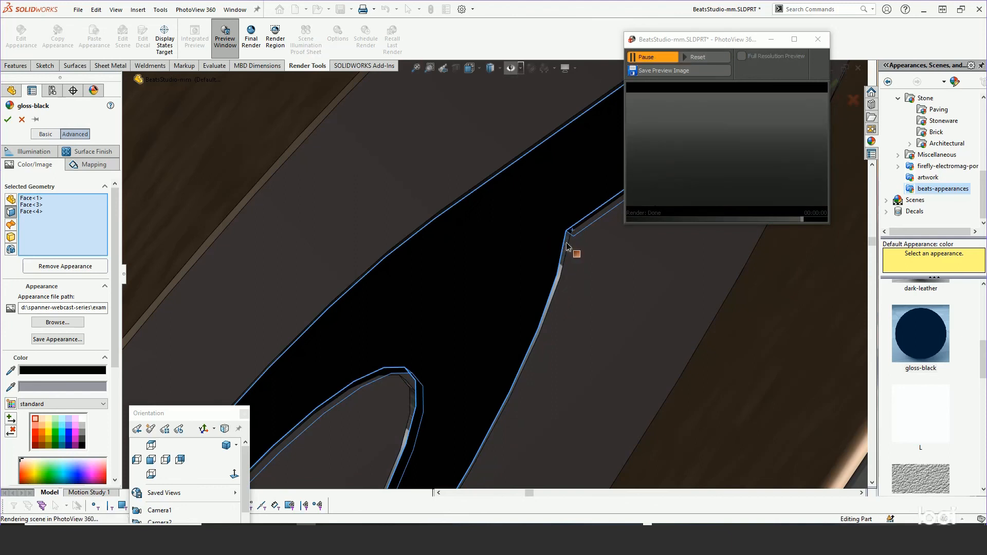
left_click(514, 264)
scroll(464, 273, "up", 2)
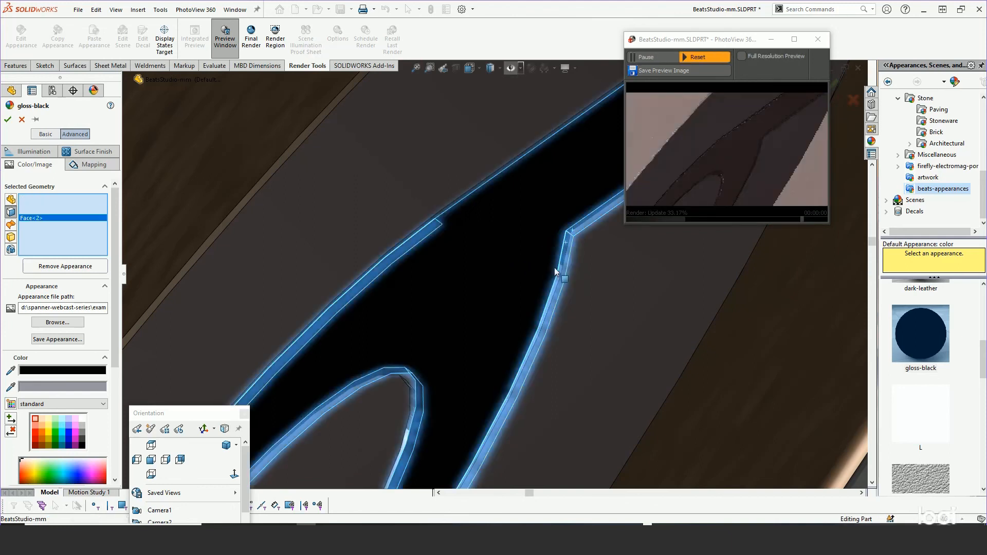
scroll(445, 275, "up", 5)
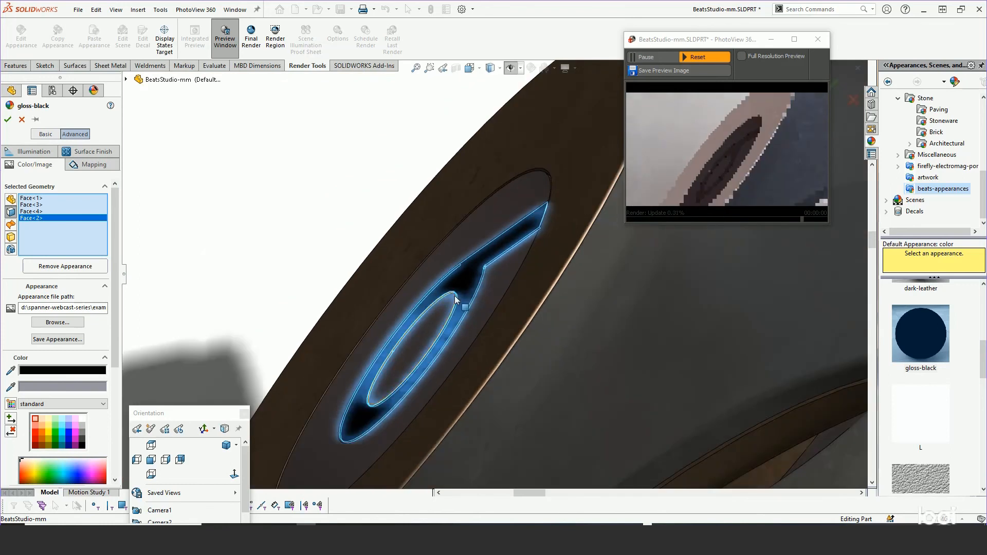
Apply the gloss-black appearance to the ear cup logo's selected front and side faces.
middle_click_drag(459, 297, 295, 174)
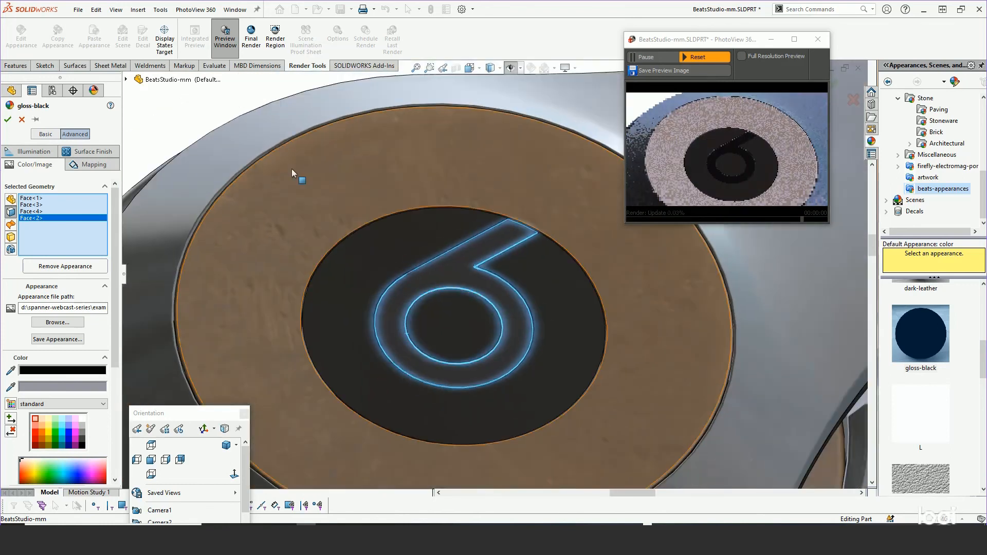
left_click(8, 120)
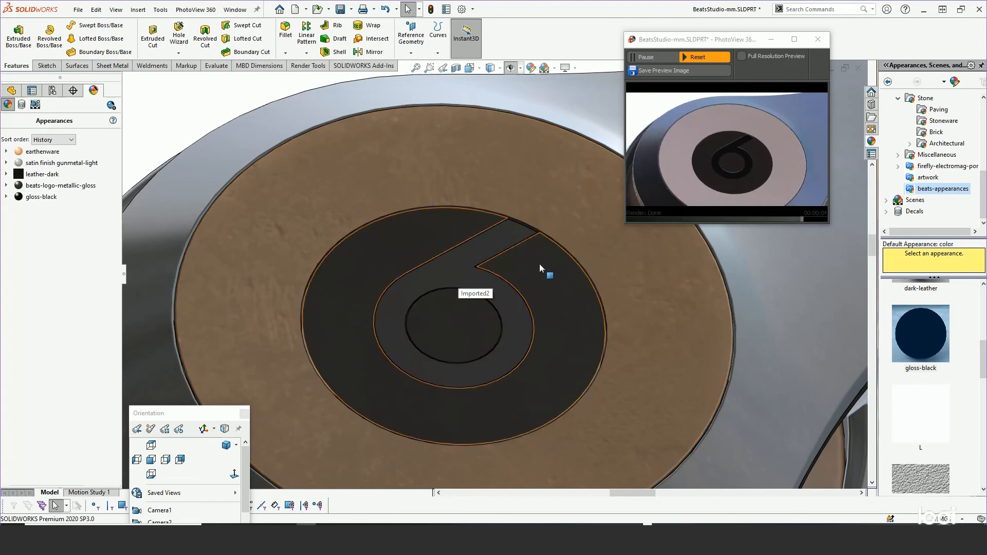
left_click(408, 187)
key("ctrl+8")
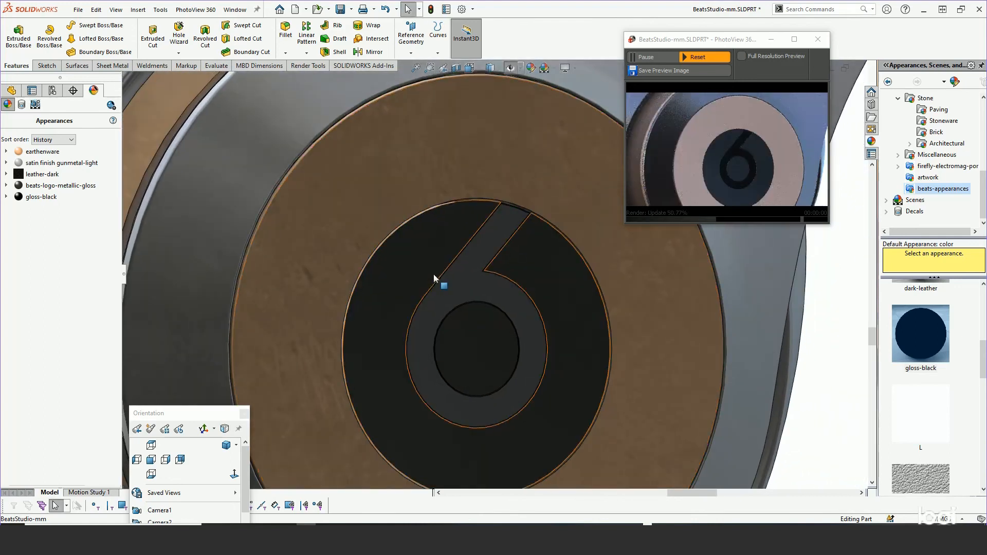
scroll(430, 267, "up", 1)
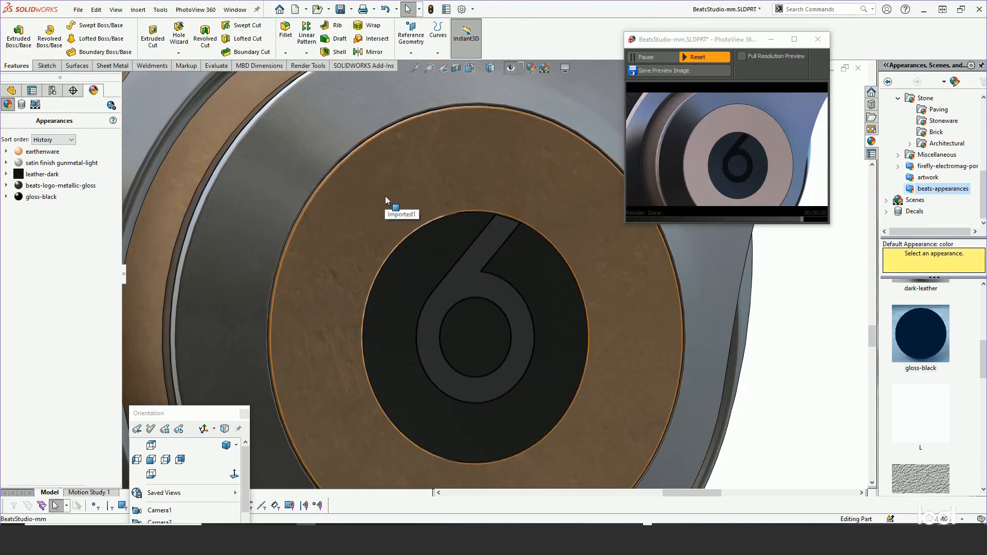
Edit the satin finish gunmetal-light appearance to also cover the L-Logo-badge body, the ring around the logo disc.
right_click(45, 166)
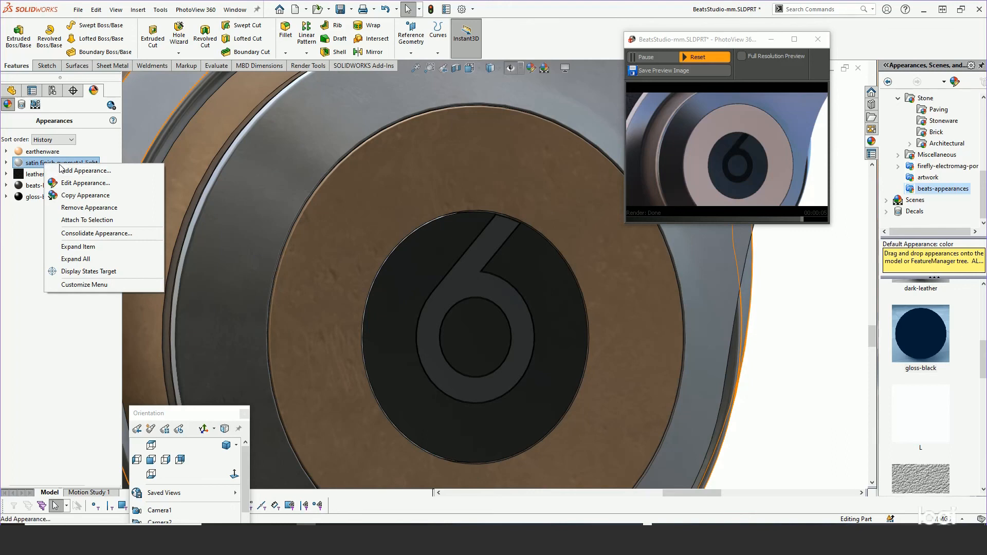
left_click(75, 183)
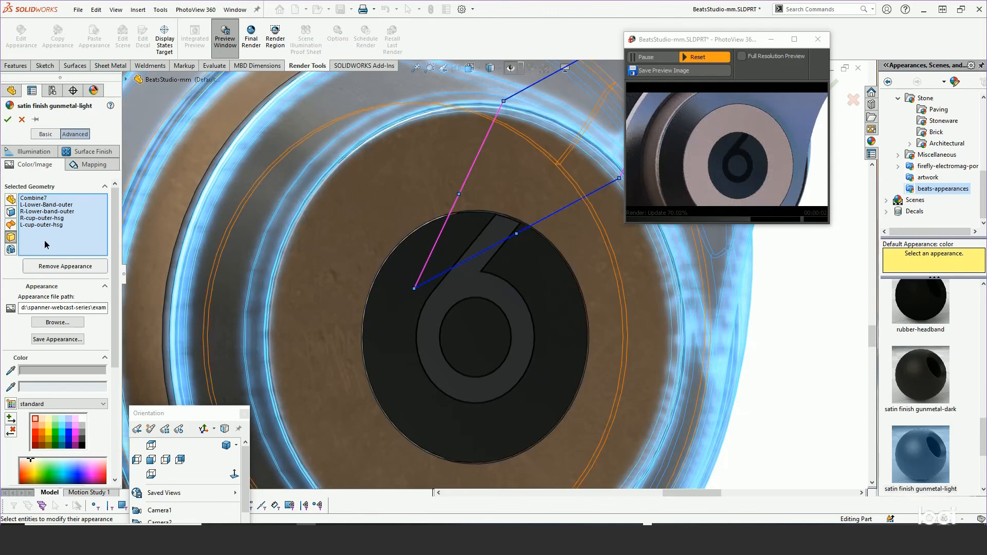
left_click(330, 246)
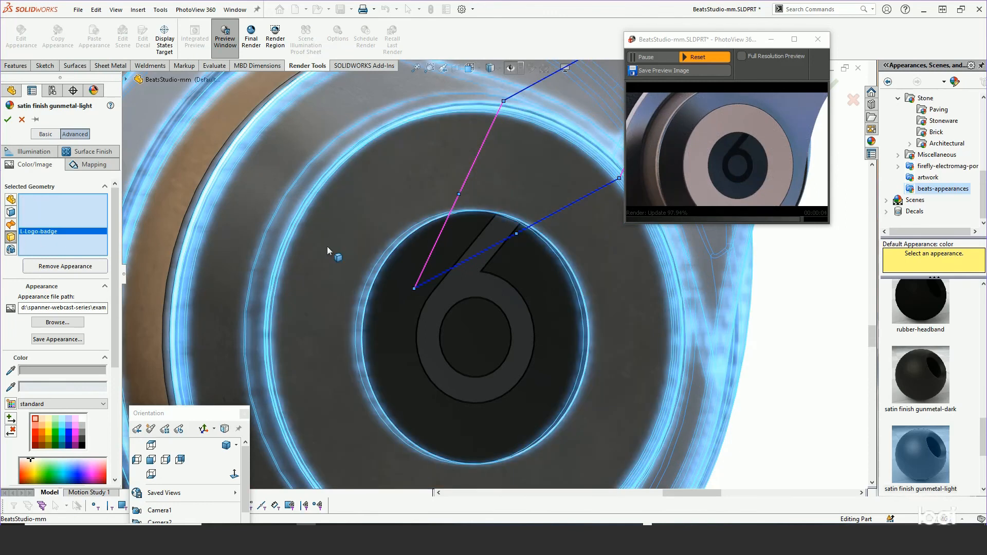
scroll(327, 244, "up", 3)
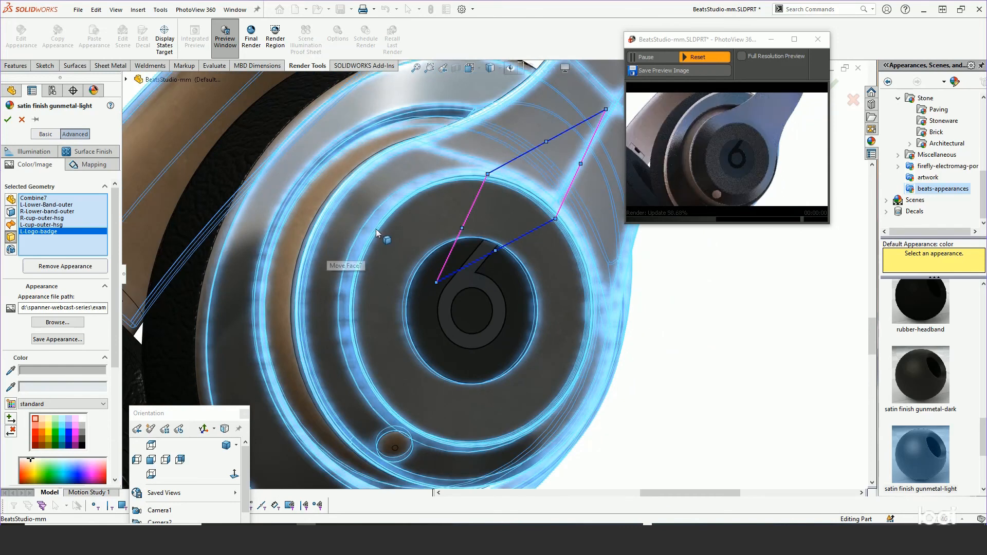
middle_click_drag(375, 229, 385, 271)
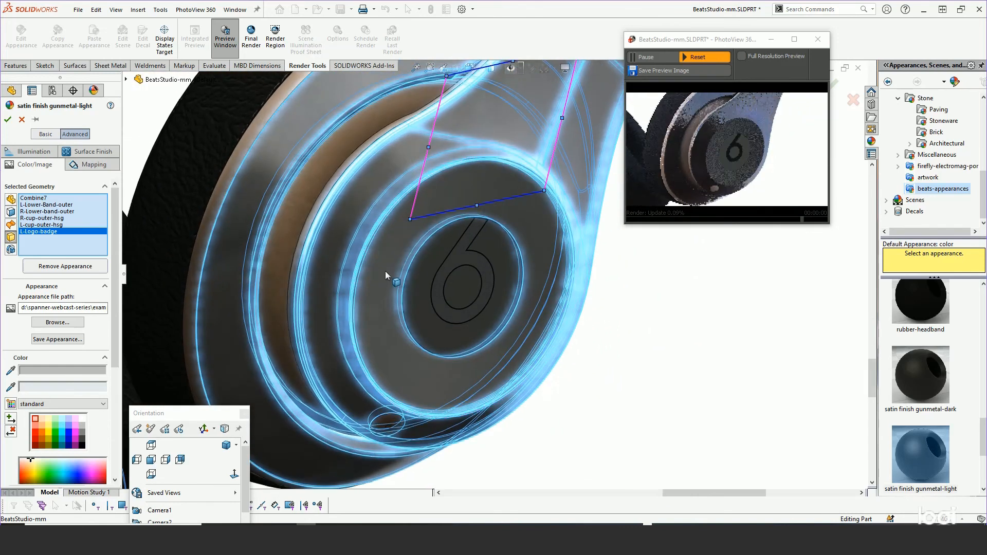
left_click(8, 120)
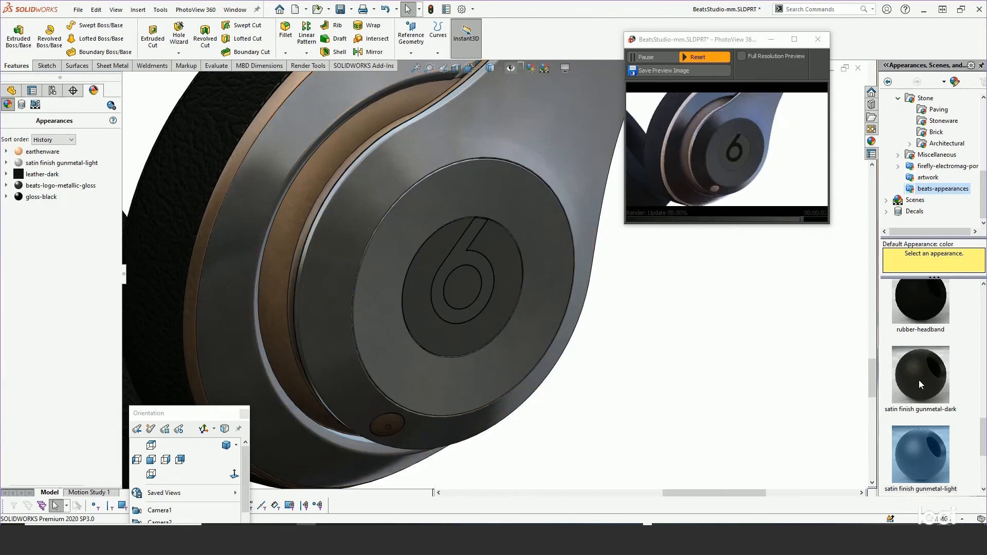
Apply the satin finish gunmetal-dark appearance to the body of the recessed accent between the inner and outer ear cup housings.
left_click_drag(918, 380, 321, 172)
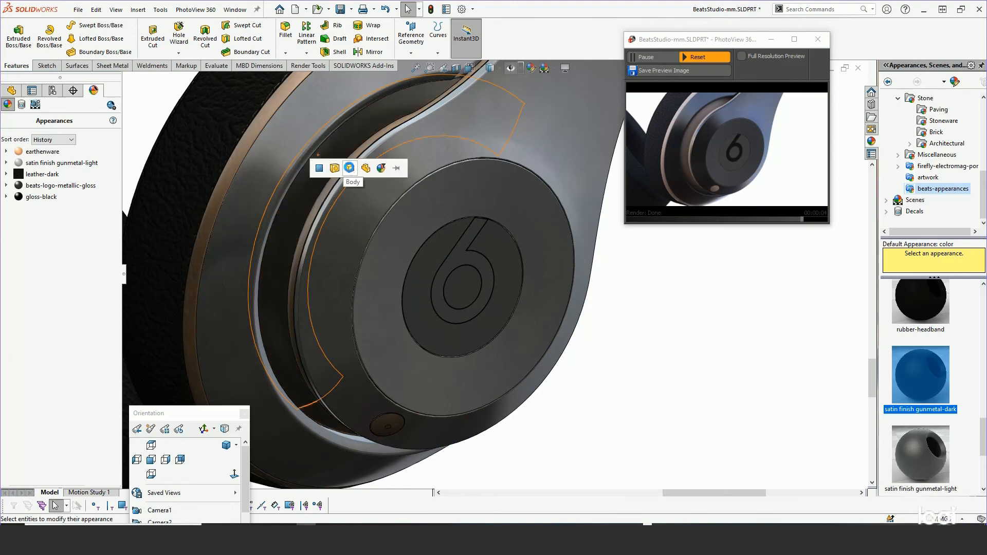
left_click(350, 168)
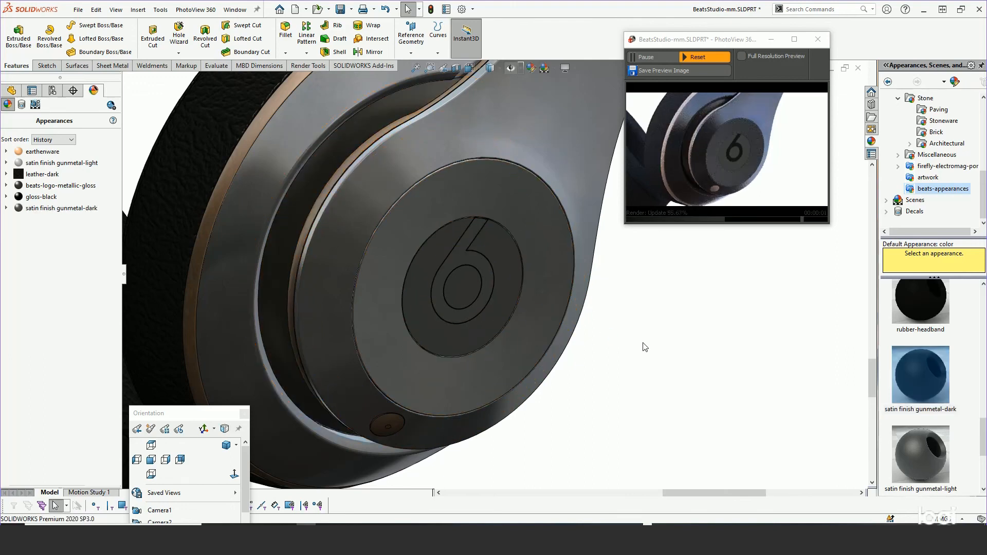
middle_click_drag(645, 347, 703, 364)
scroll(704, 365, "up", 1)
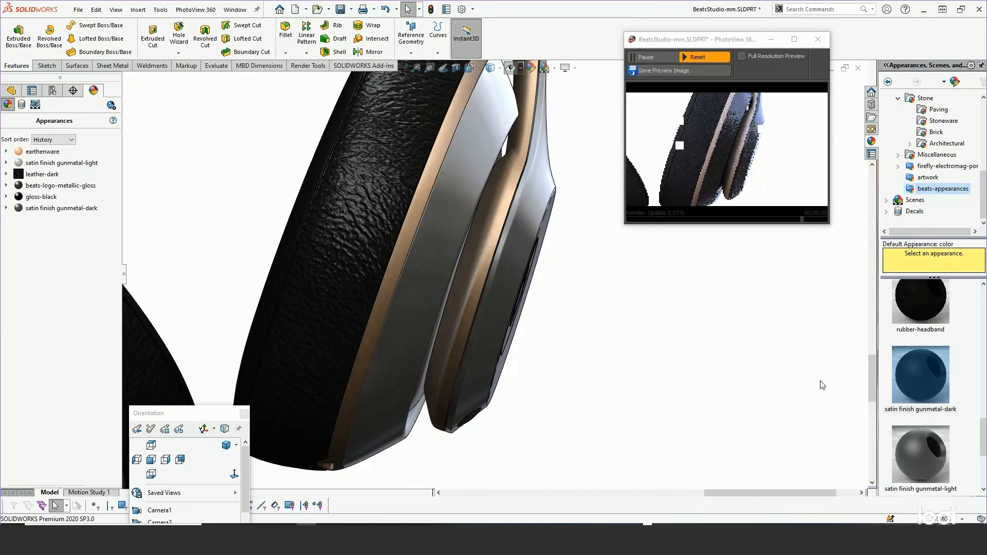
Edit the satin finish gunmetal-dark appearance and add the L-lower-band body to its geometry.
left_click(930, 389)
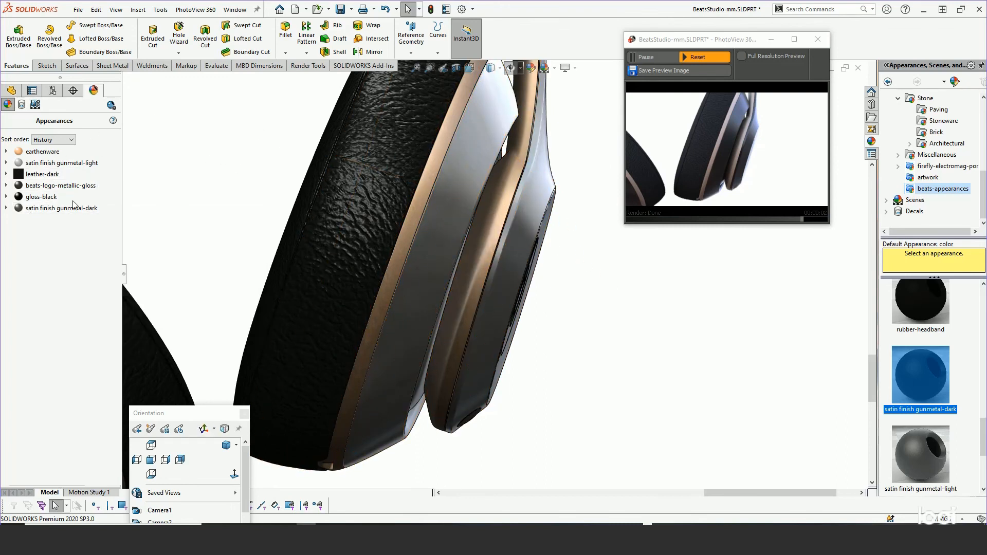
left_click_drag(75, 208, 500, 216)
mouse_move(56, 217)
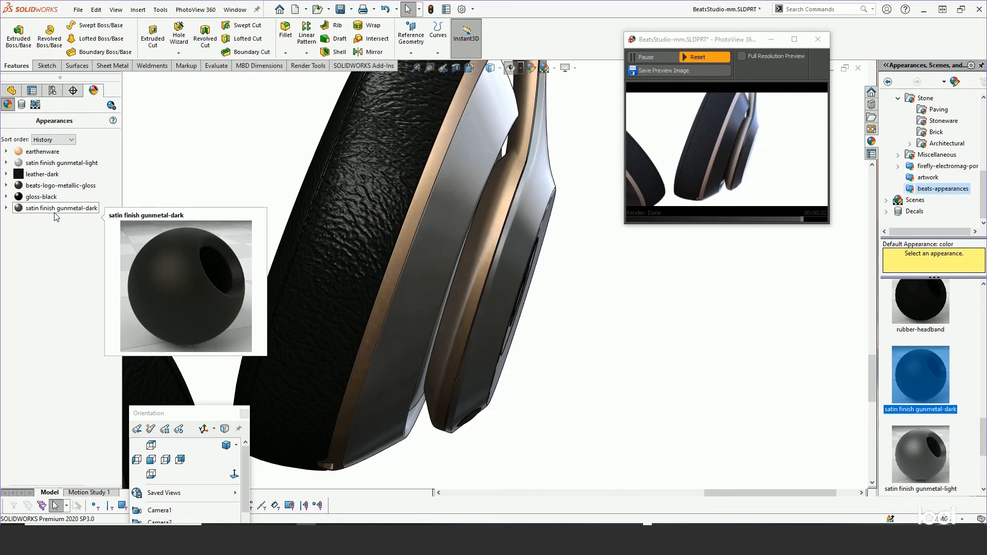
right_click(53, 208)
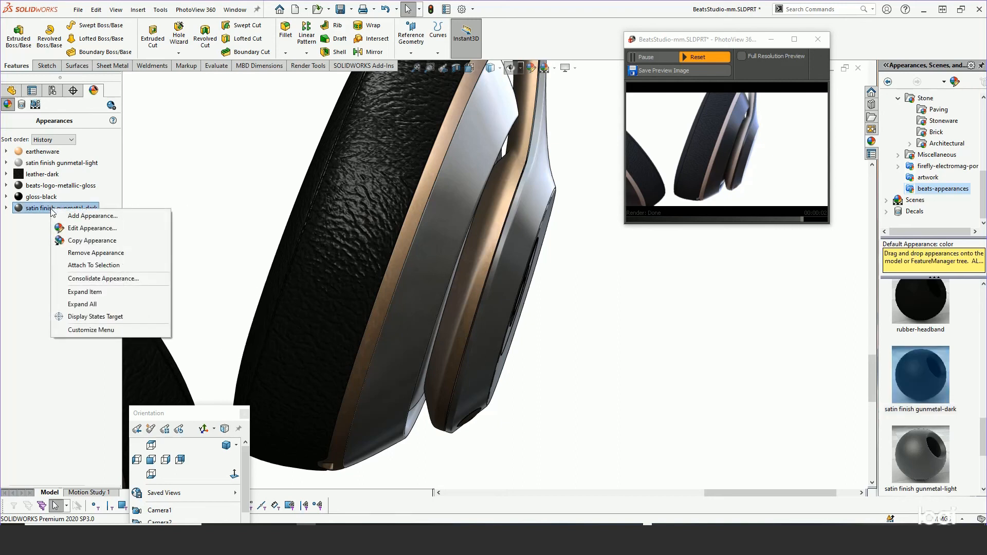
left_click(77, 228)
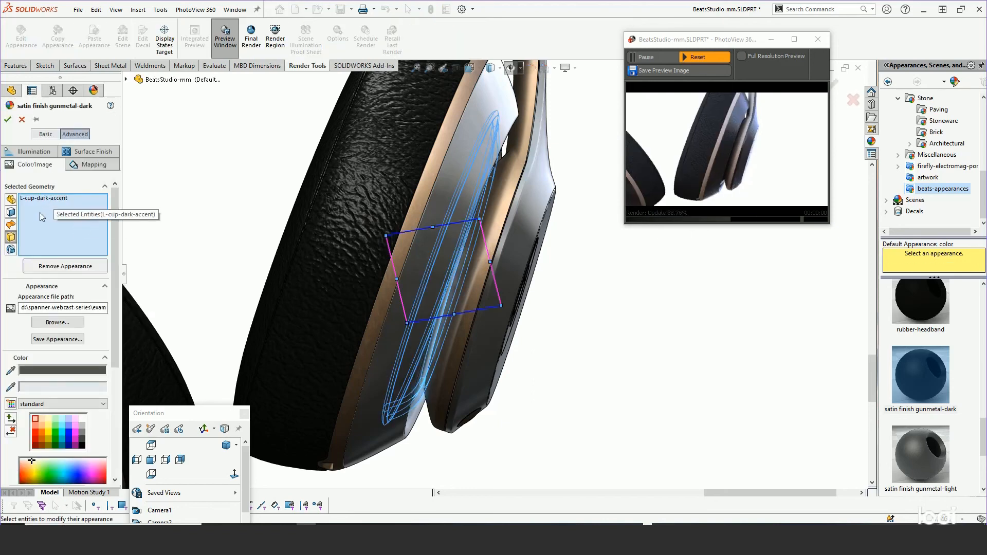
left_click(503, 192)
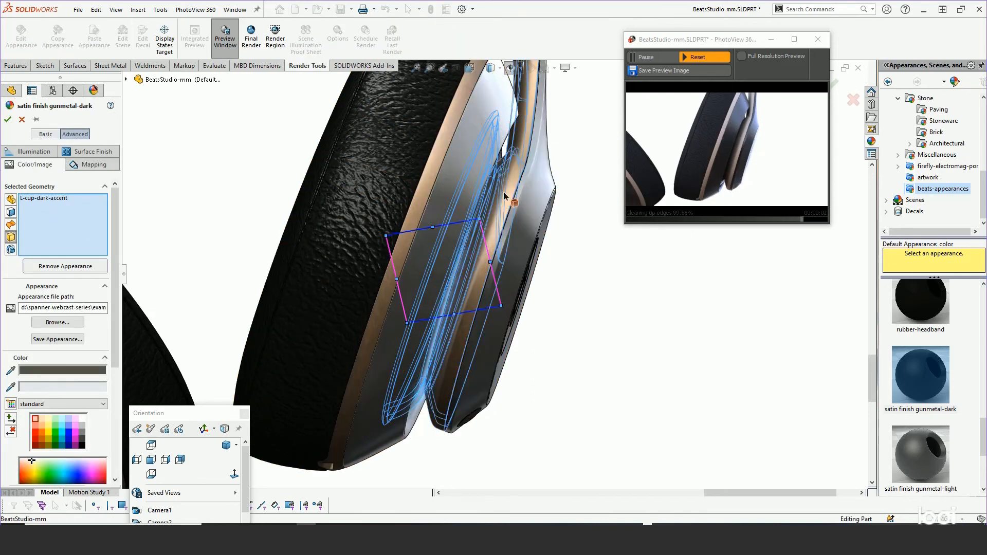
Add the R-lower-band-inner body on the opposite ear cup to the satin finish gunmetal-dark geometry and accept the change.
scroll(599, 320, "up", 2)
scroll(599, 319, "up", 3)
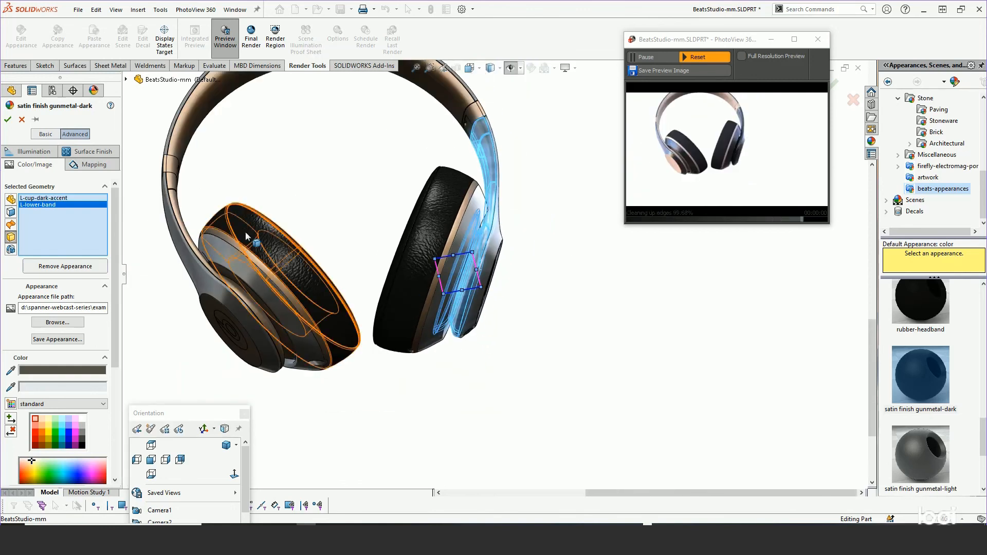
left_click(210, 231)
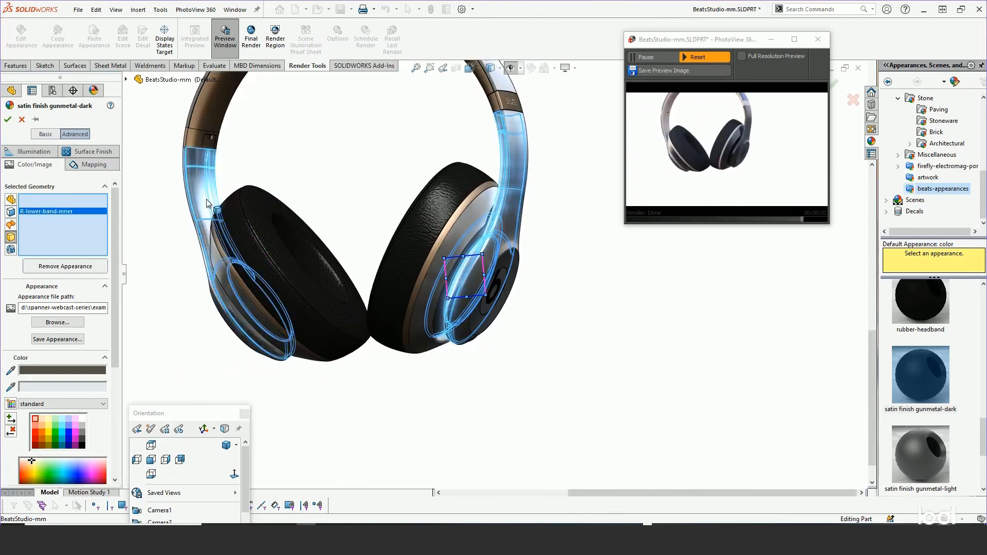
middle_click_drag(209, 231, 204, 161)
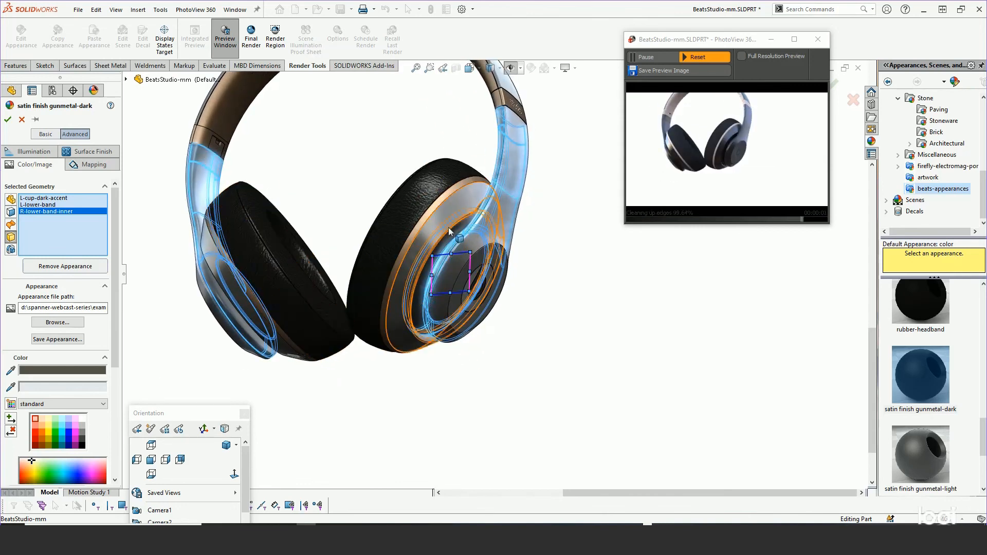
left_click(8, 121)
Examine the outer ear cup's gunmetal finishes and its b-shaped logo up close in the model and render preview.
scroll(483, 267, "down", 5)
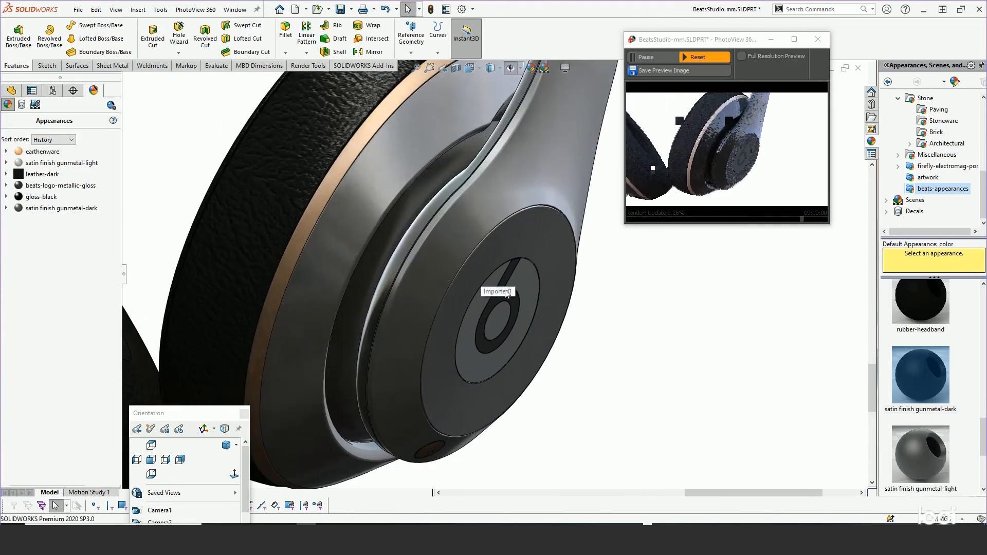
middle_click_drag(482, 230, 462, 168)
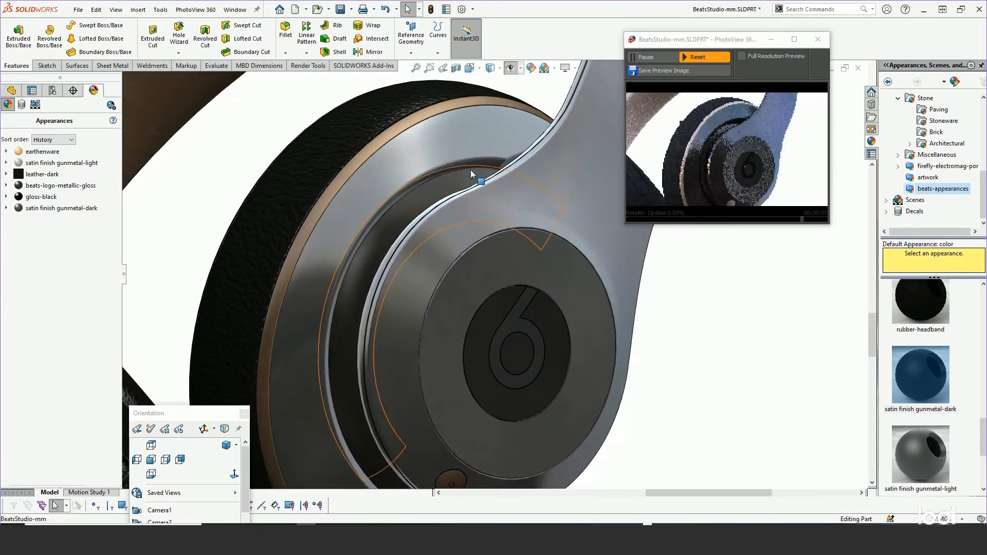
scroll(485, 190, "up", 3)
scroll(620, 351, "down", 5)
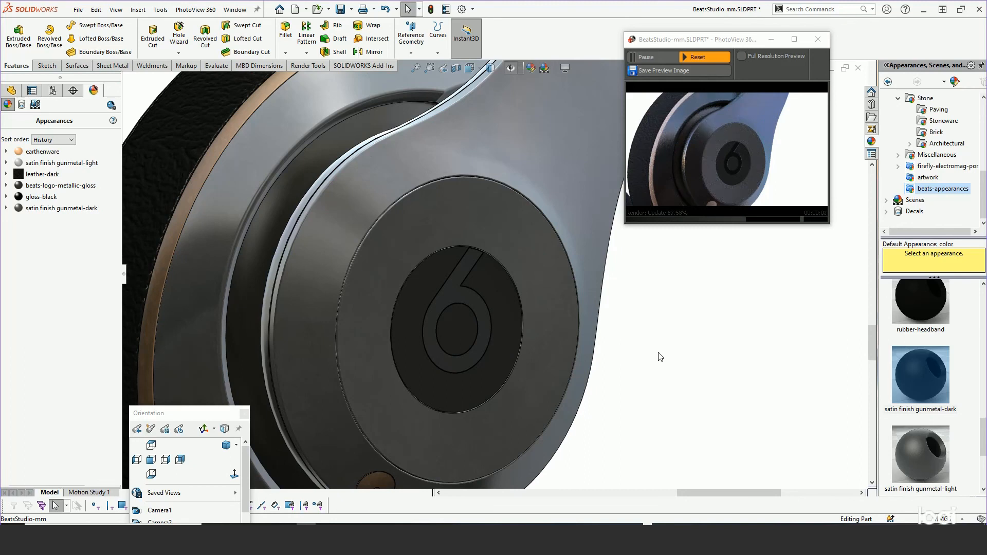
scroll(504, 318, "down", 3)
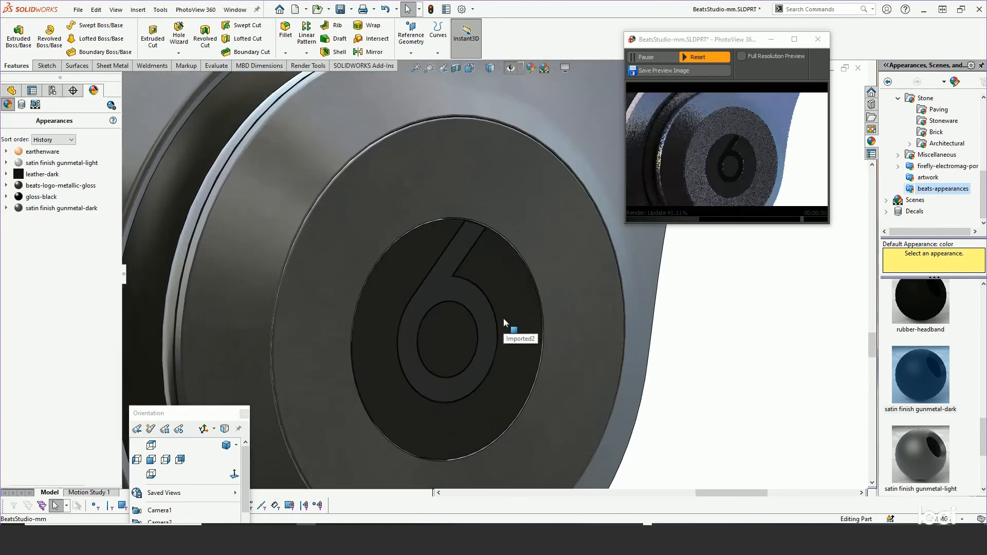
mouse_move(30, 212)
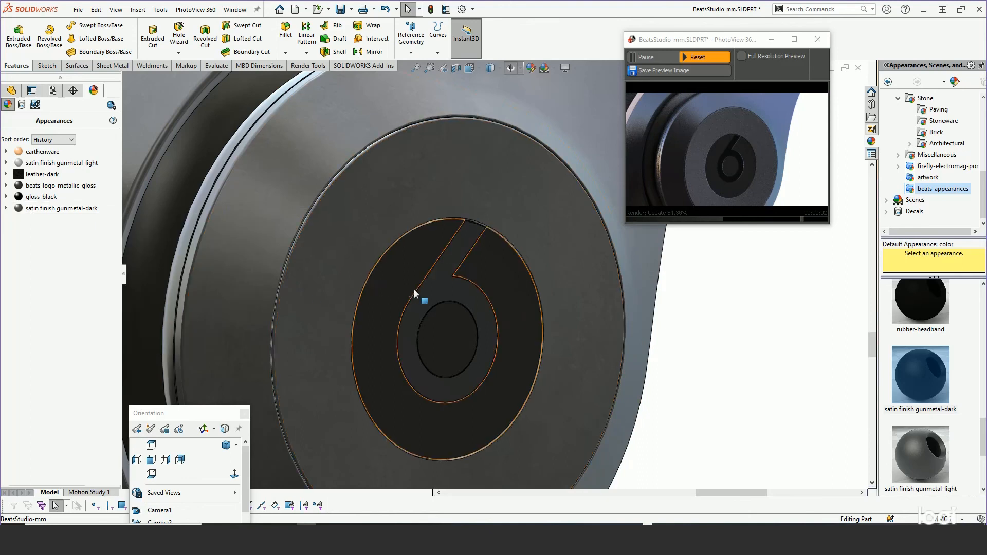
left_click_drag(58, 186, 449, 319)
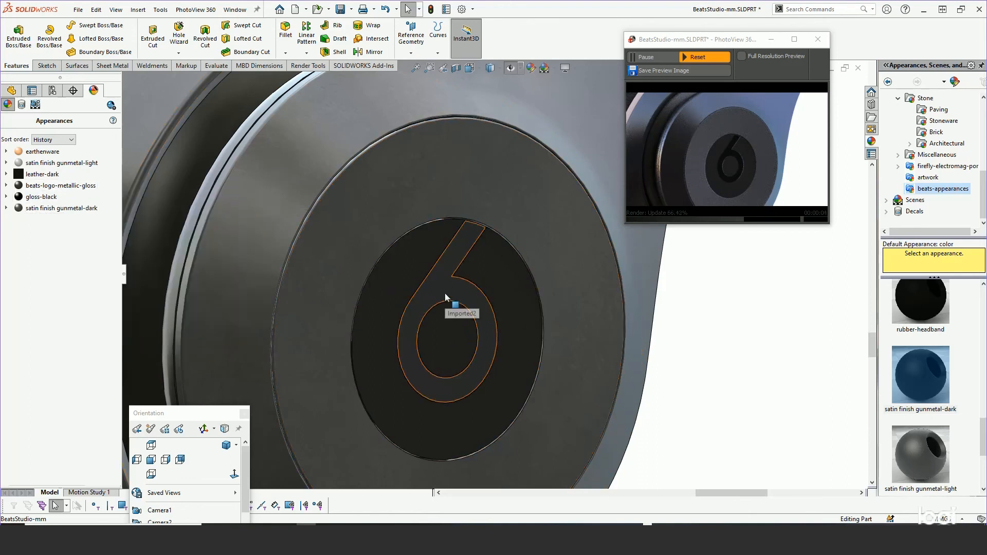
Edit the gloss-black appearance on the b-shaped logo face and set its PhotoView round sharp edges value to 0.5 mm.
right_click(445, 292)
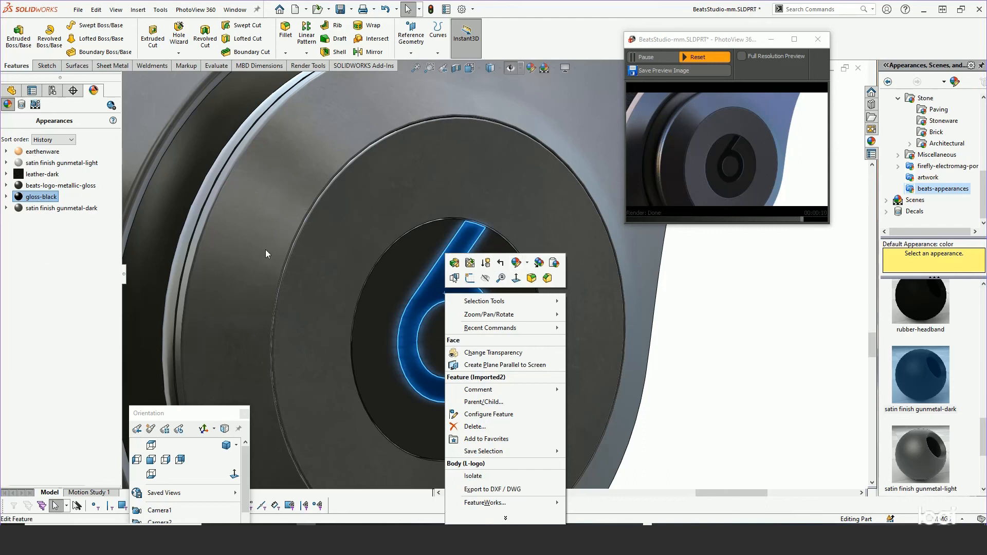
left_click(527, 263)
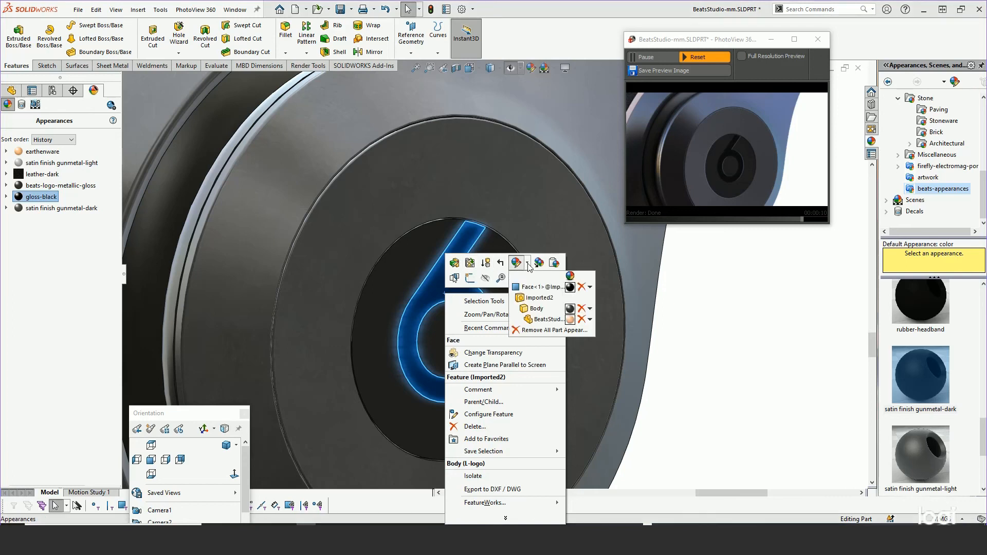
left_click(556, 288)
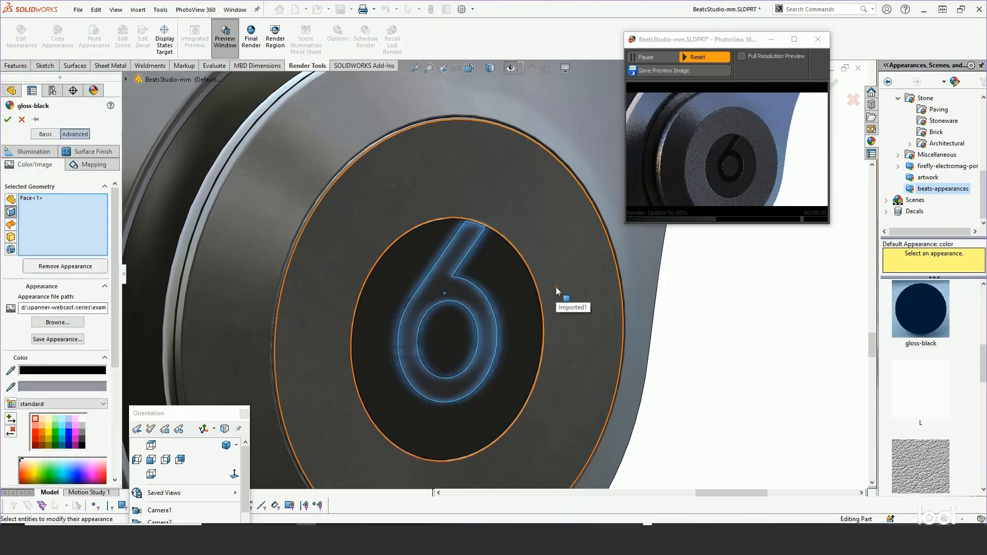
left_click(56, 151)
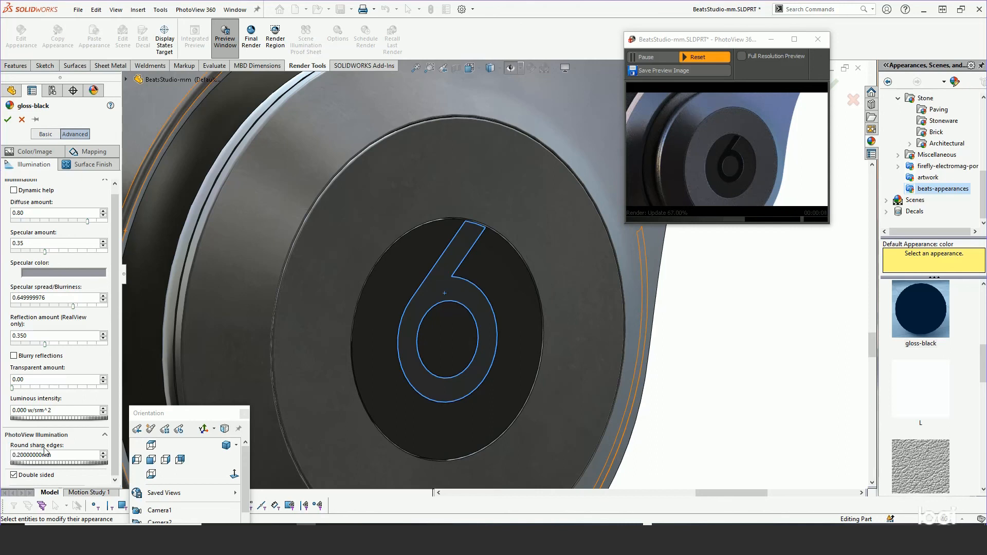
double_click(63, 455)
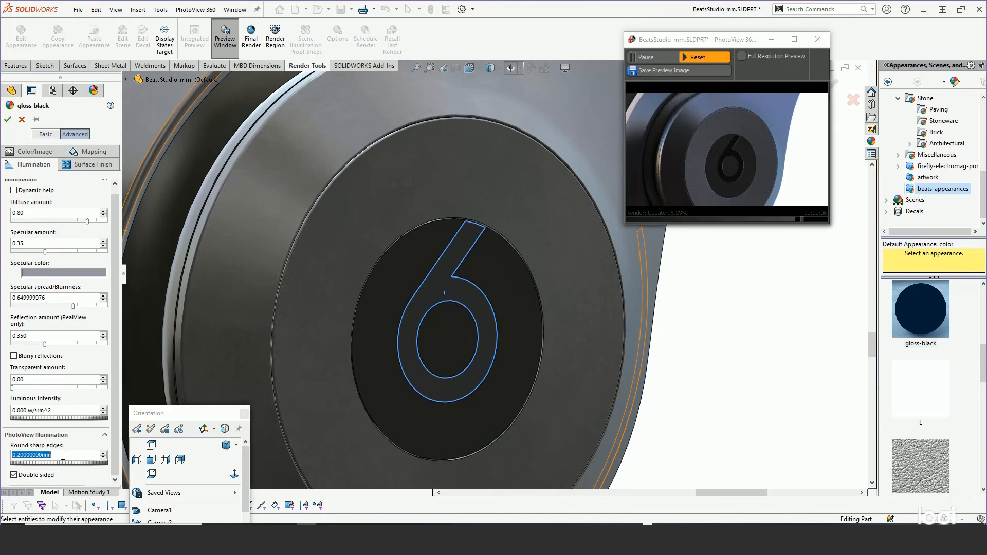
type(".50mm")
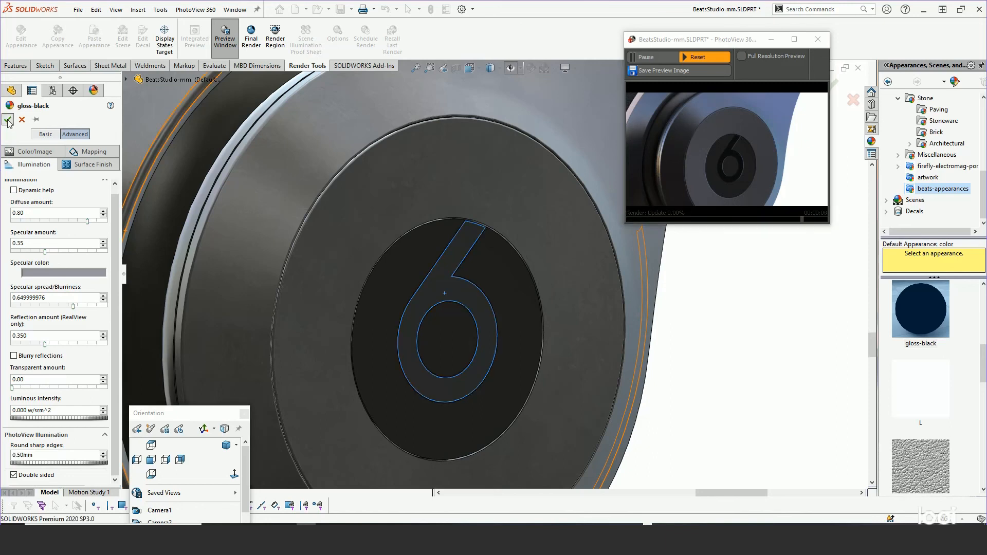
left_click(8, 120)
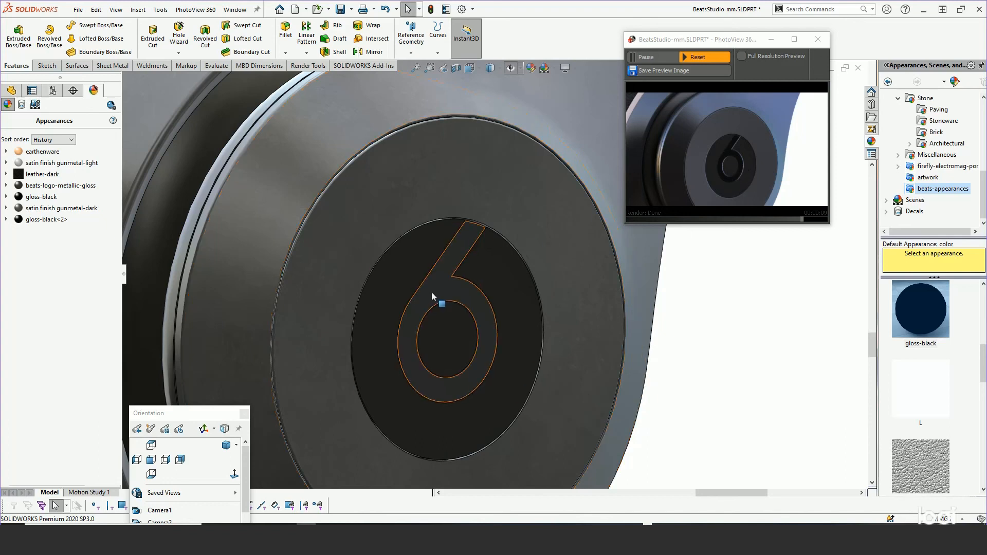
left_click(734, 175)
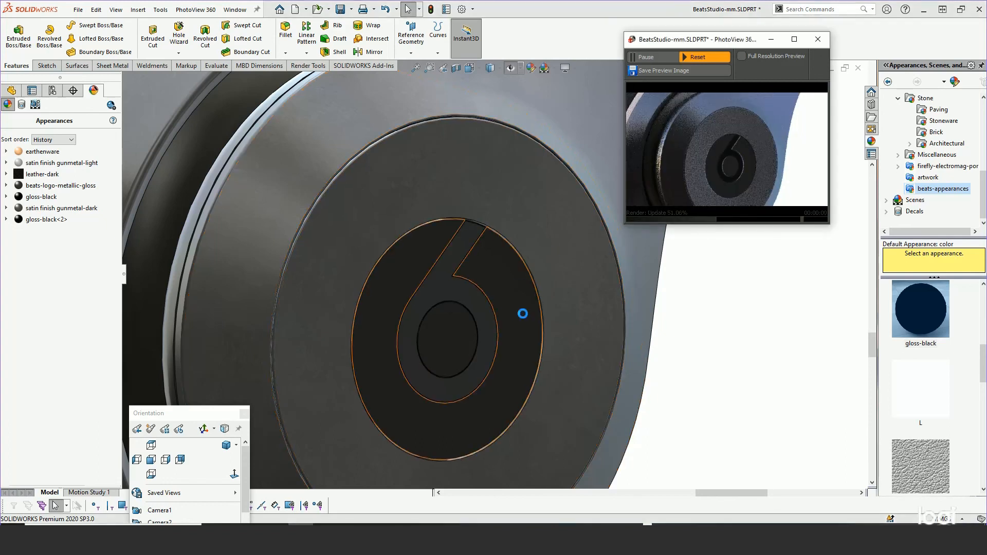
middle_click_drag(522, 313, 496, 187)
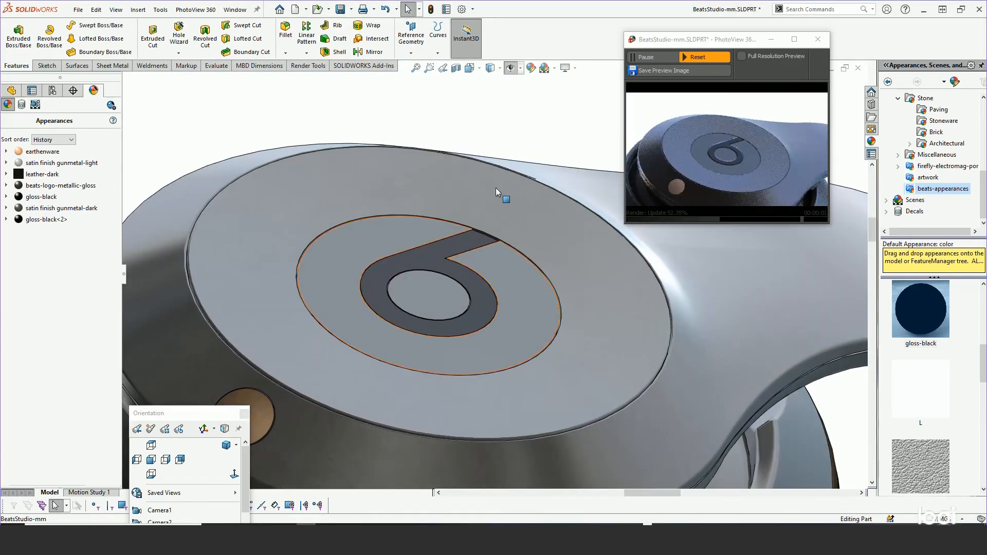